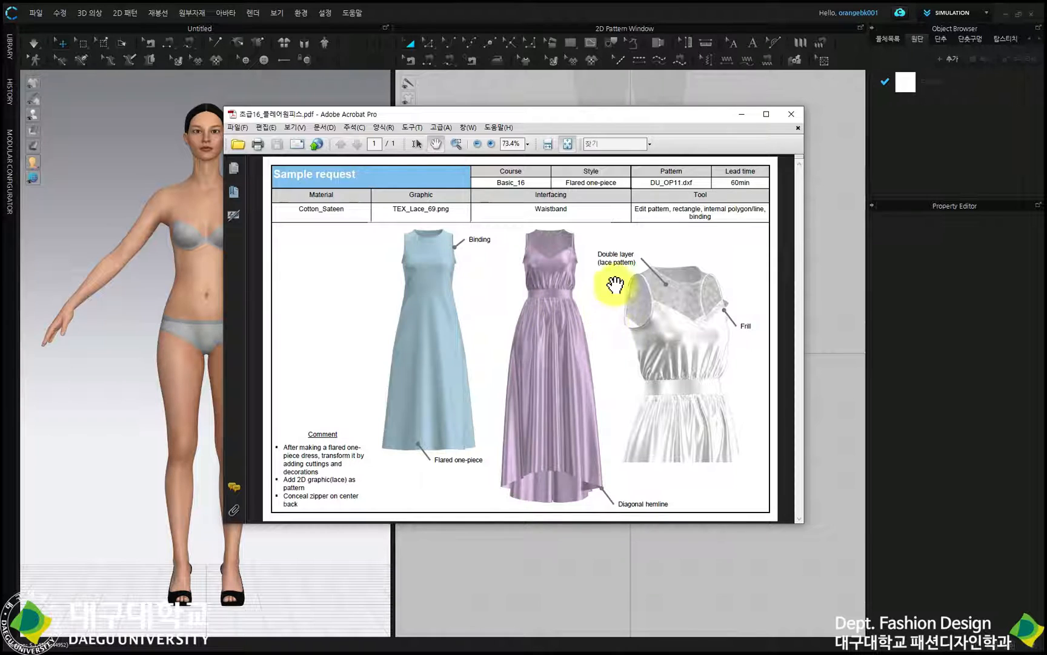
Step: Put the sample request PDF away and open the pattern file DU_OP11 in CLO with the default DXF import options
left_click(743, 115)
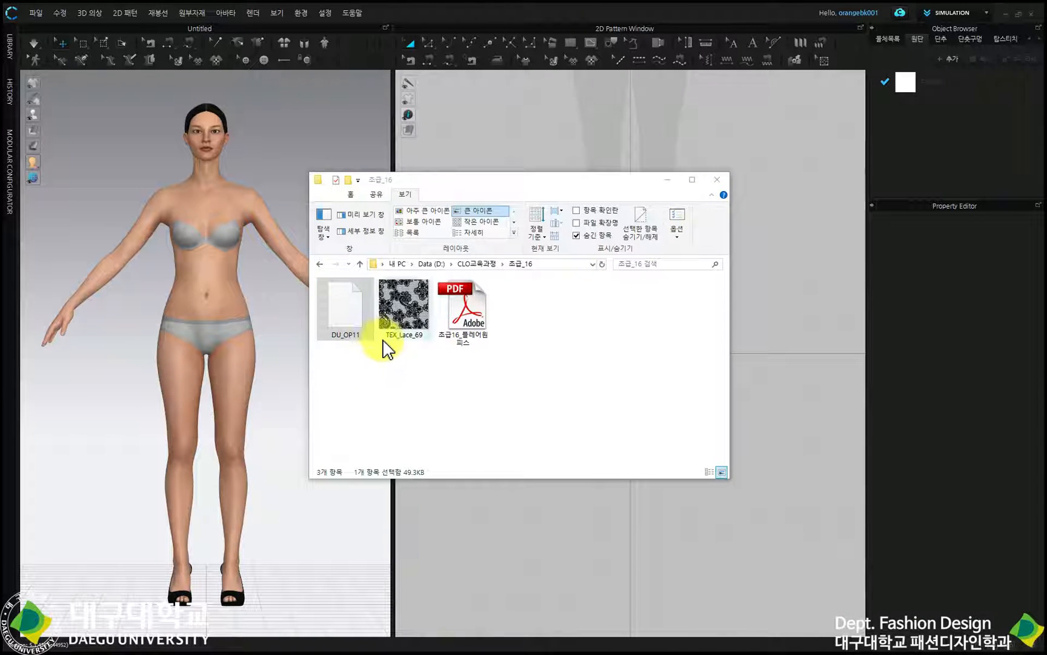
left_click(348, 320)
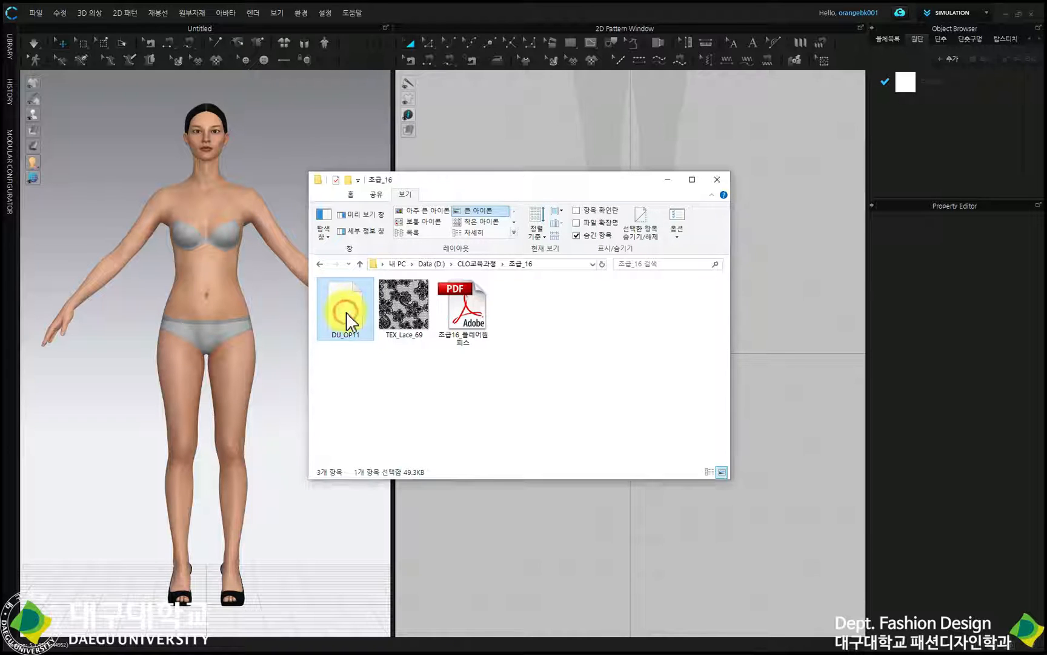
left_click_drag(345, 316, 510, 140)
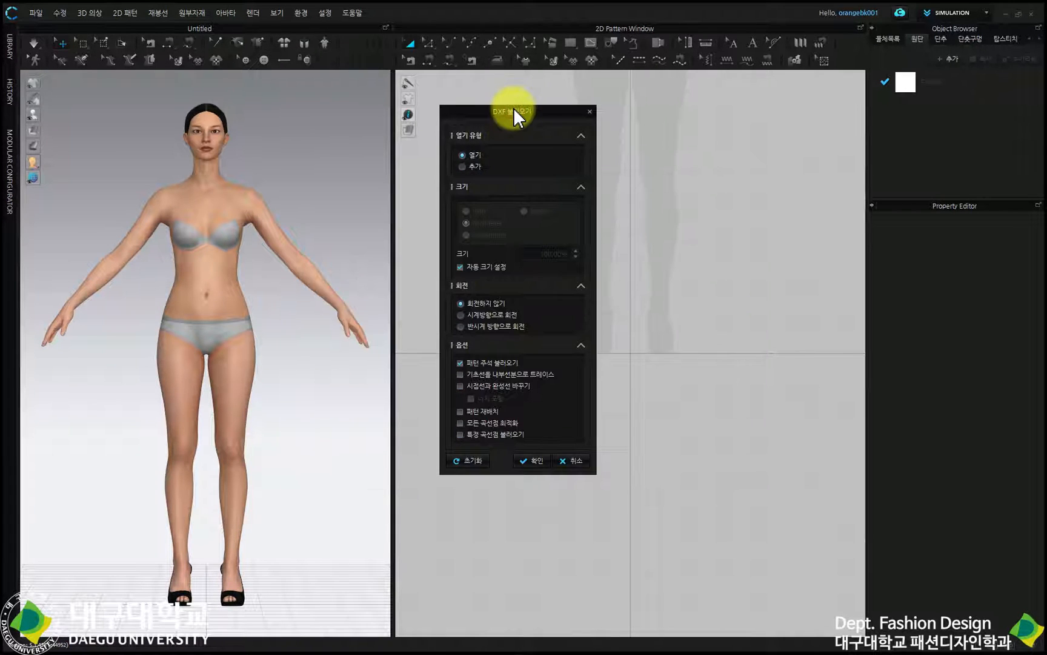
left_click(540, 462)
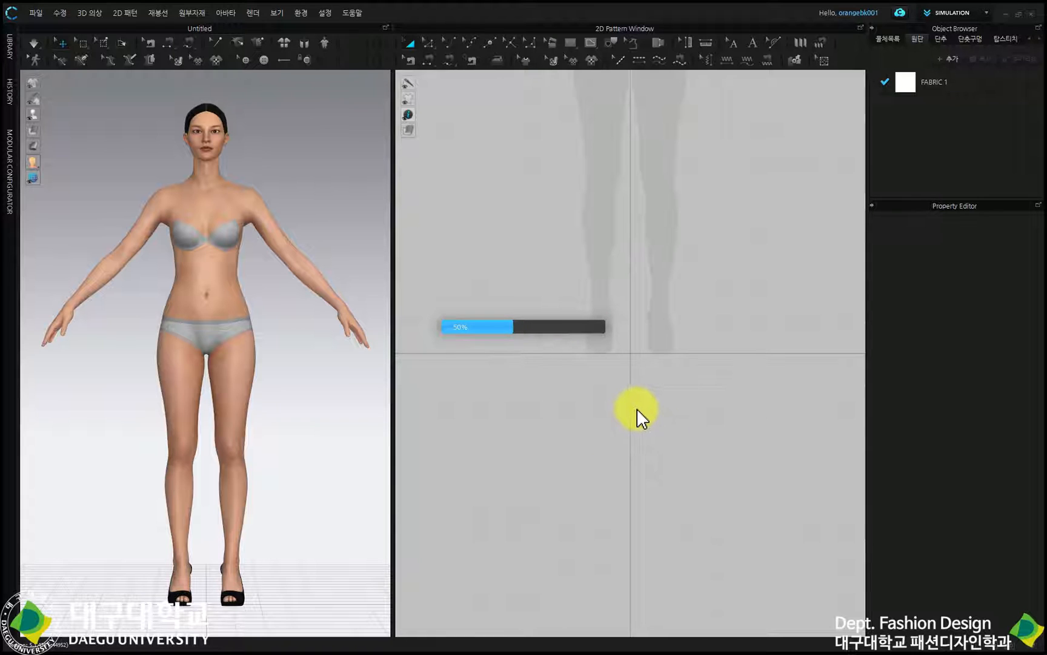
scroll(636, 410, "down", 4)
scroll(636, 409, "up", 2)
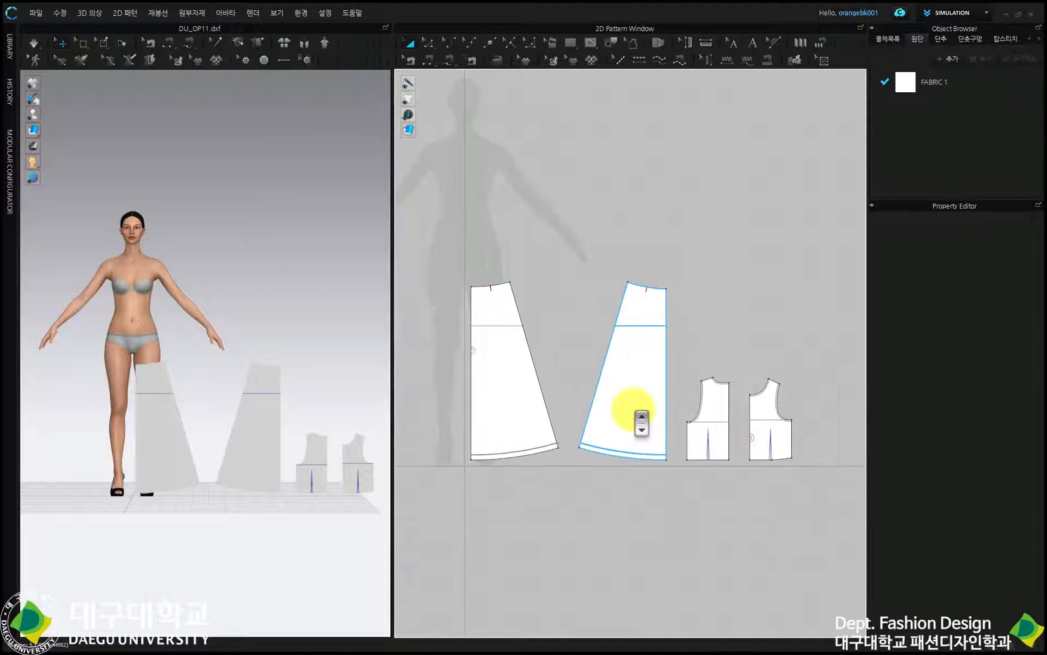
Step: Move the front bodice above the front skirt and the back bodice above the back skirt in the 2D pattern layout
left_click_drag(777, 414, 490, 180)
scroll(491, 180, "up", 3)
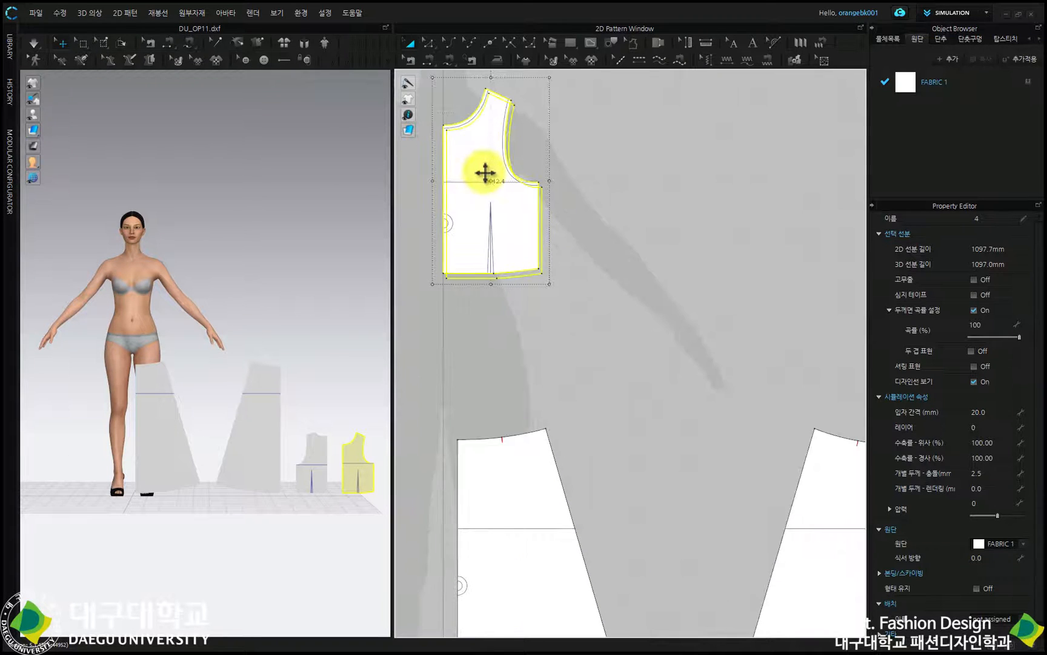
scroll(485, 173, "down", 2)
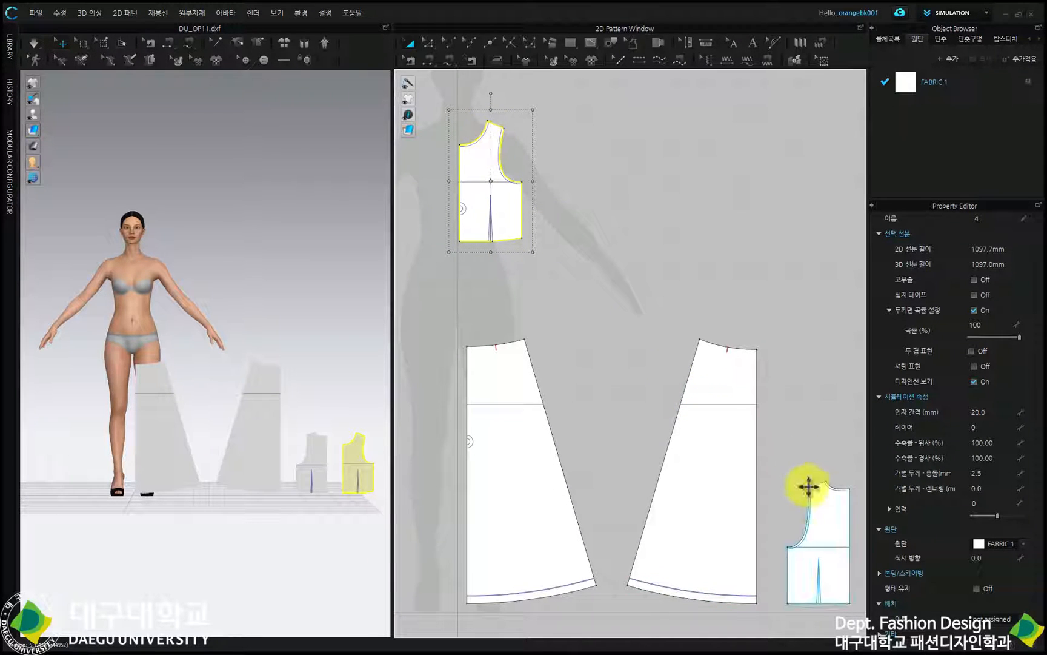
left_click_drag(843, 531, 669, 166)
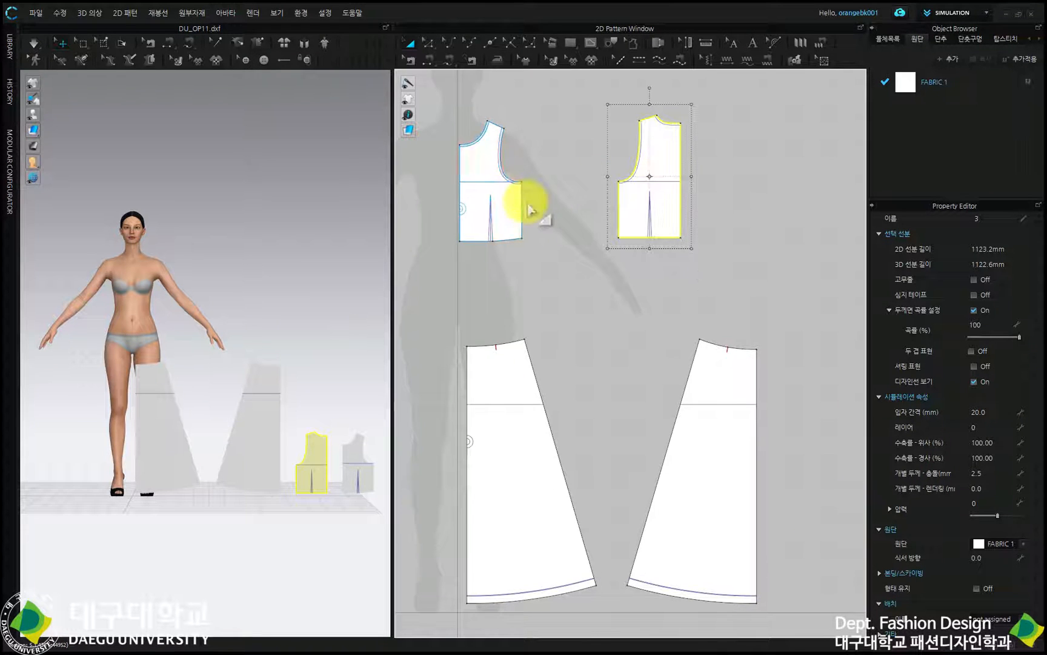
Step: Move the front and back skirt pieces up so each sits just below its matching bodice
scroll(542, 212, "up", 2)
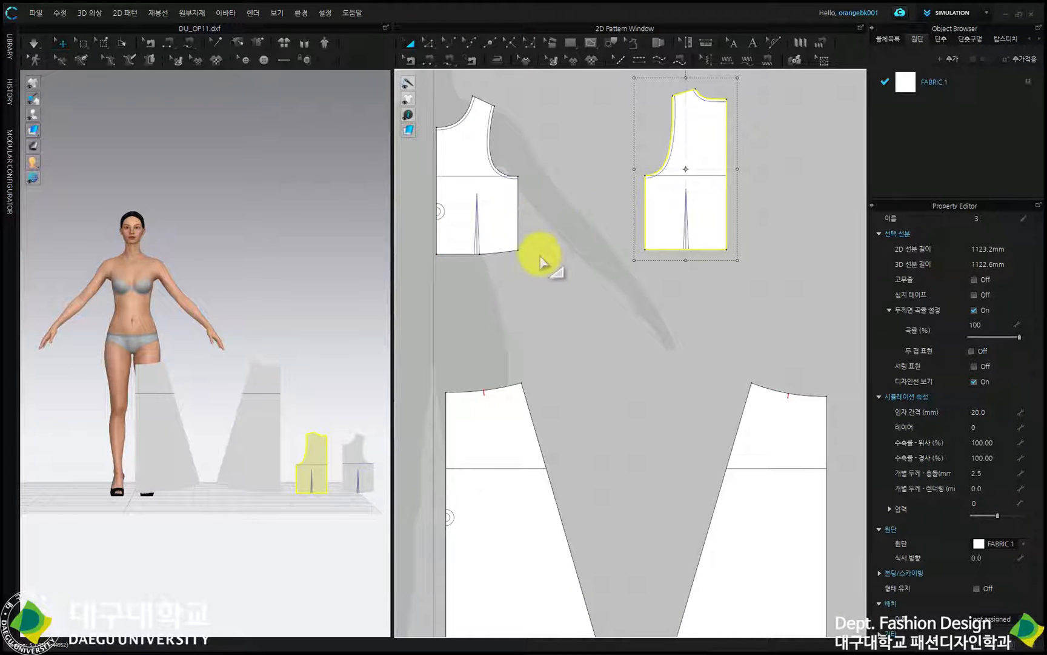
right_click_drag(542, 257, 580, 276)
left_click_drag(502, 444, 496, 326)
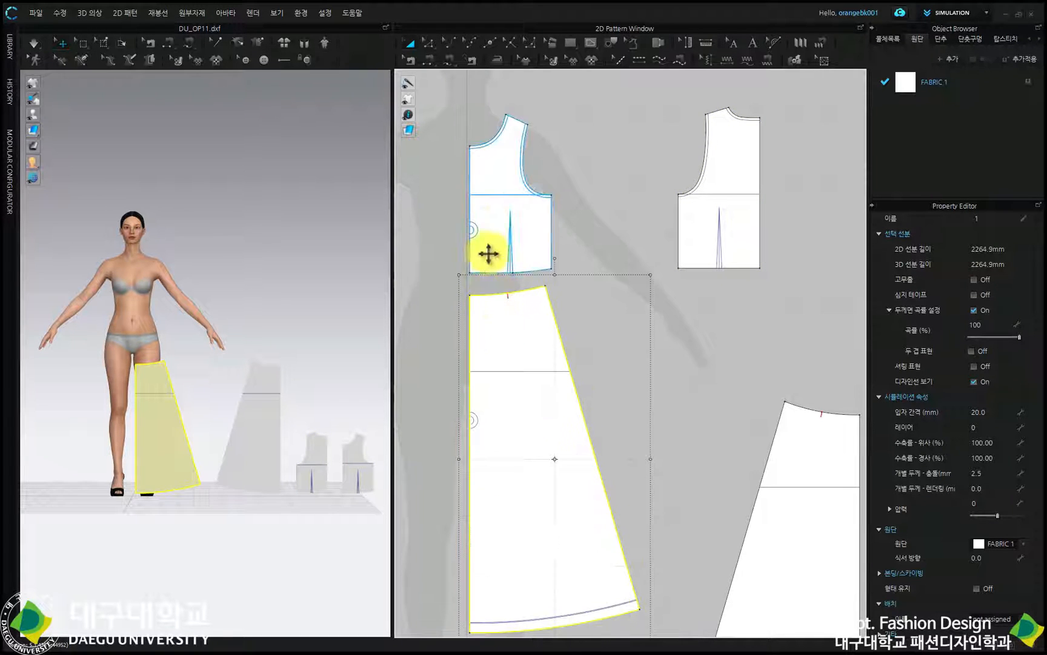
left_click(494, 228)
left_click(504, 325)
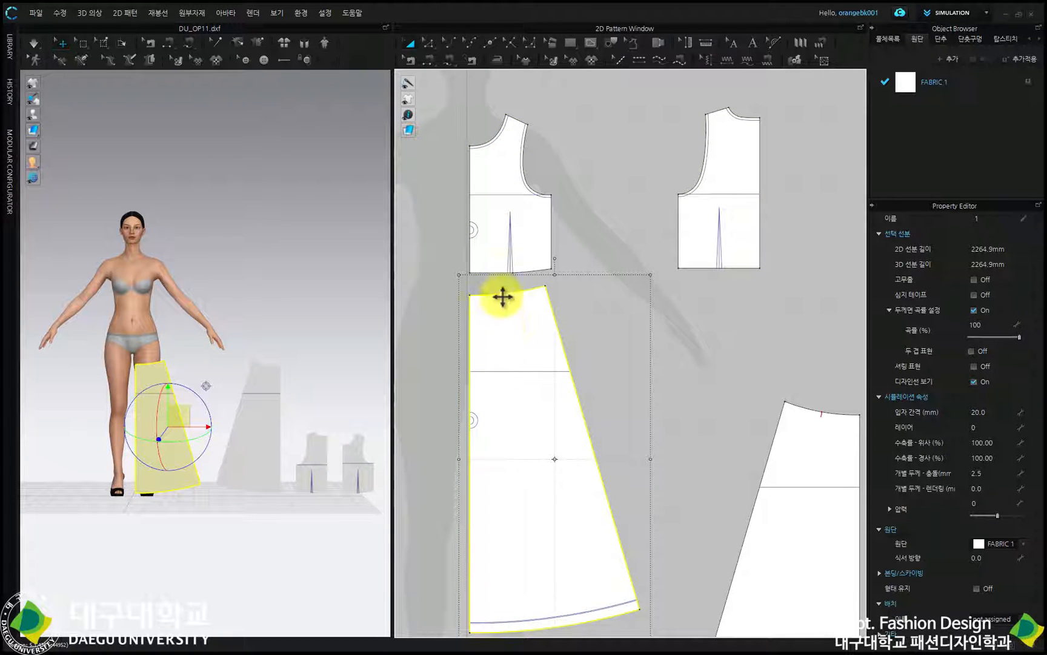
left_click_drag(814, 426, 720, 307)
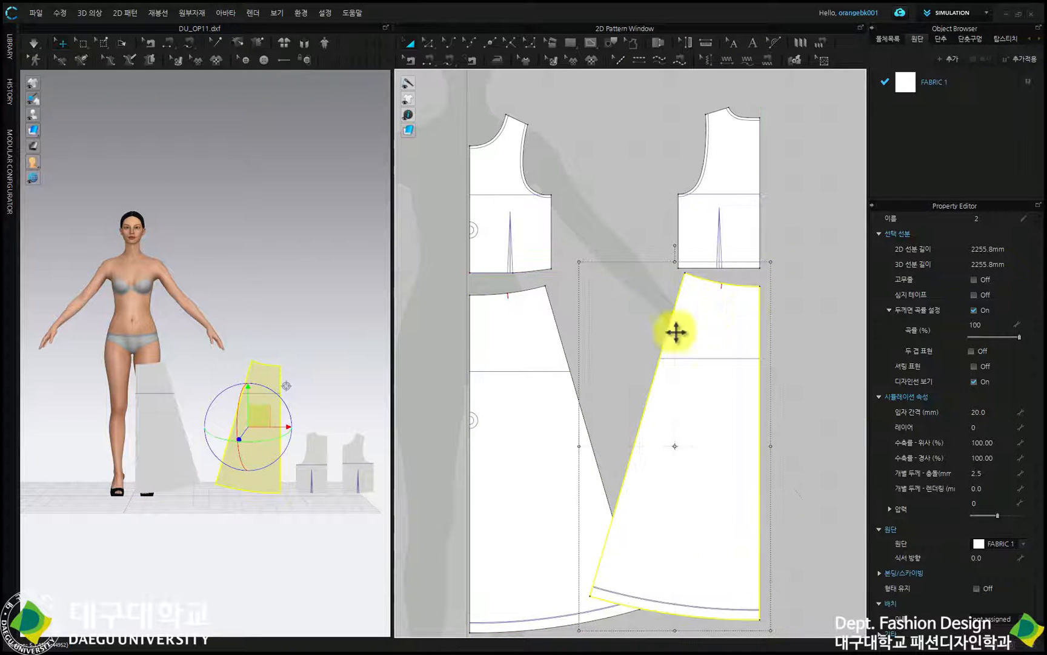
Step: Move the back bodice and back skirt together away from the front pieces, then lower the back skirt slightly below its bodice
left_click(692, 235, "shift")
scroll(666, 470, "down", 2)
left_click_drag(646, 524, 694, 519)
right_click_drag(694, 518, 678, 449)
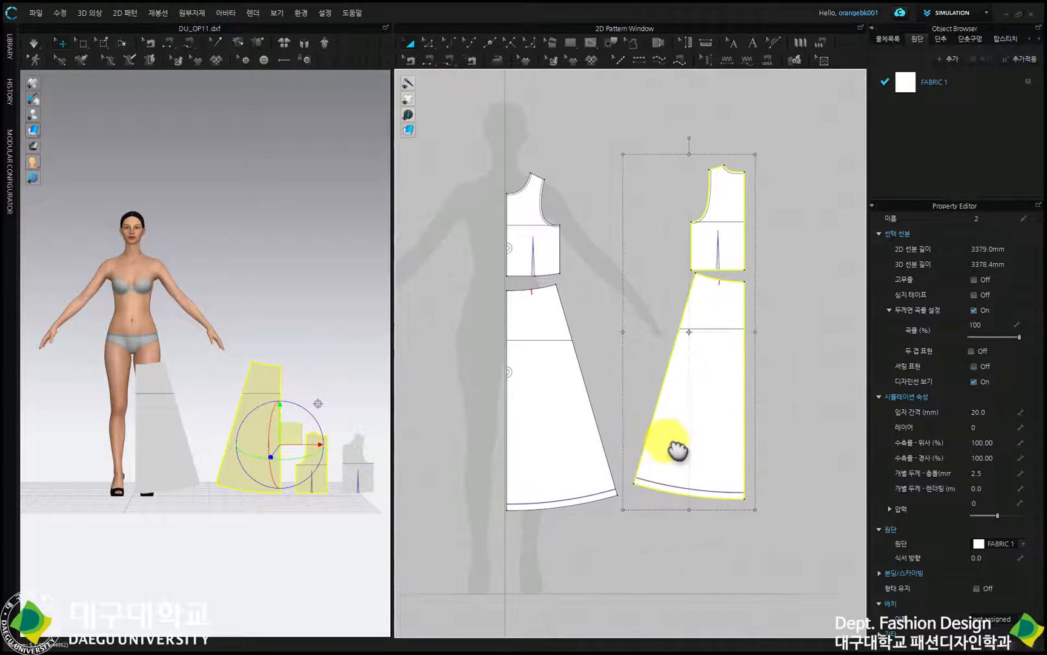
left_click(783, 433)
left_click(714, 483)
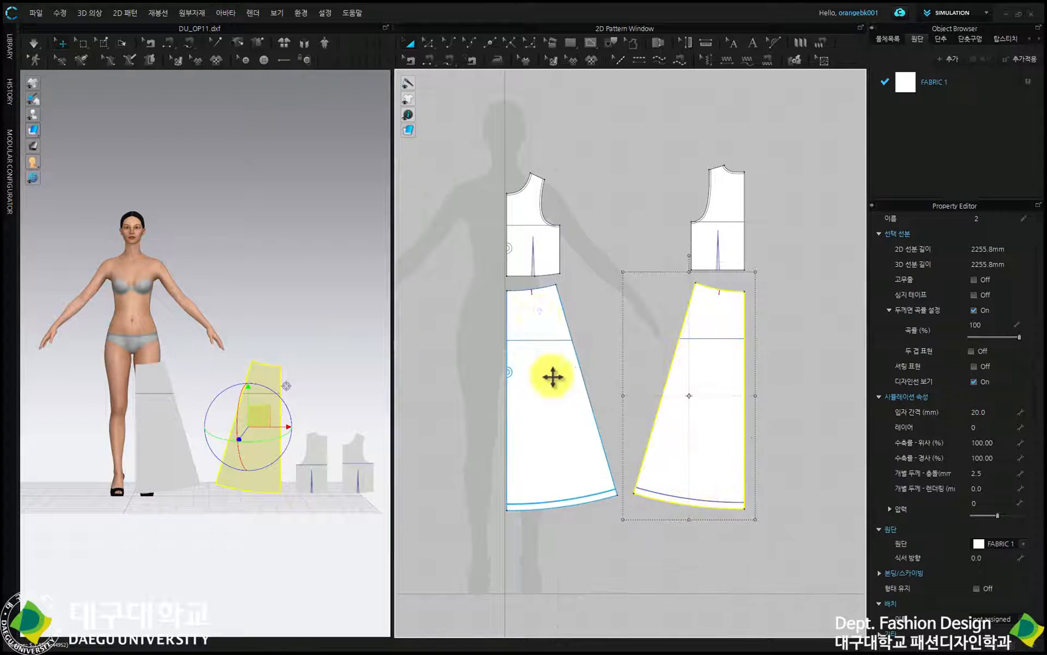
Step: Use the Trace tool to cut the waist dart on the front bodice into a separate piece
scroll(550, 339, "up", 5)
scroll(554, 304, "down", 2)
scroll(521, 197, "up", 2)
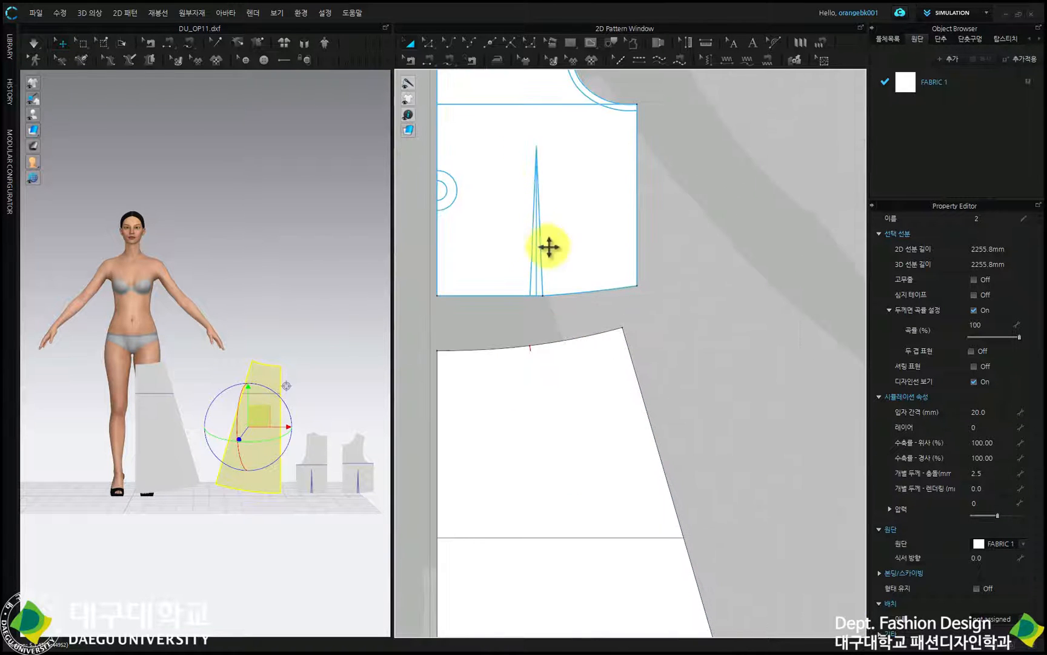
left_click(612, 44)
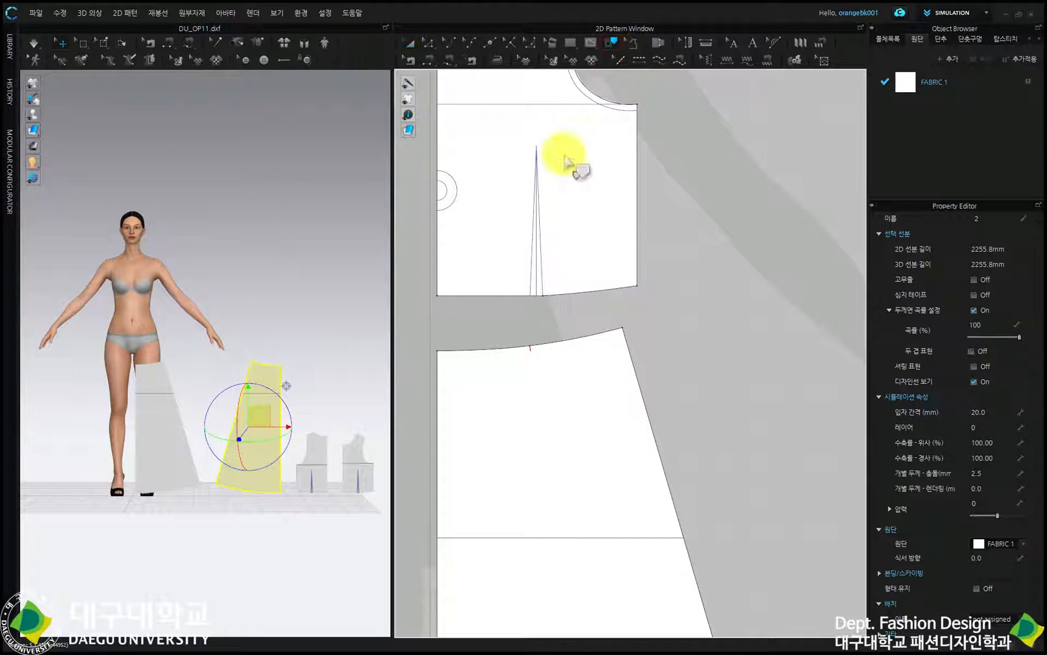
left_click(527, 290)
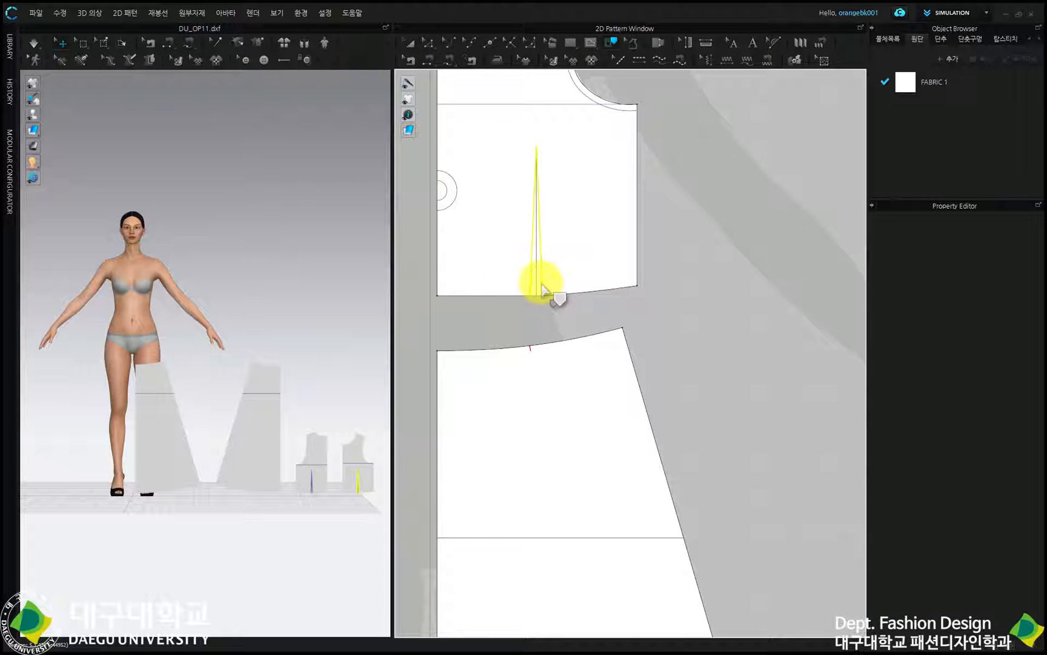
right_click(541, 283)
left_click(571, 344)
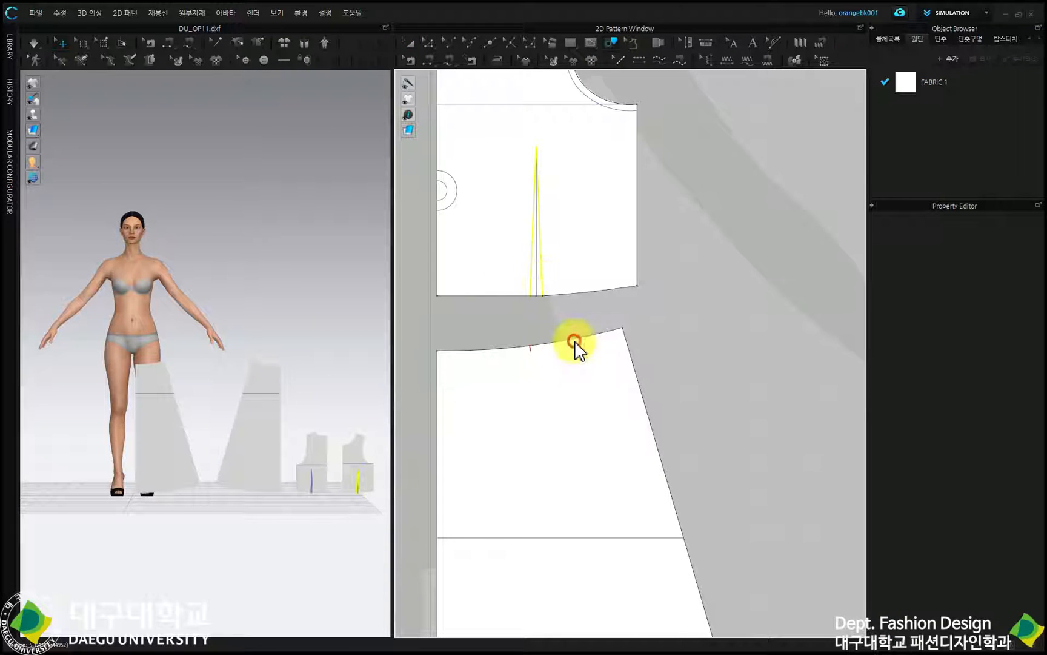
Step: Cut the waist dart on the back bodice into a separate piece with the Trace tool
scroll(570, 348, "down", 3)
scroll(690, 320, "up", 4)
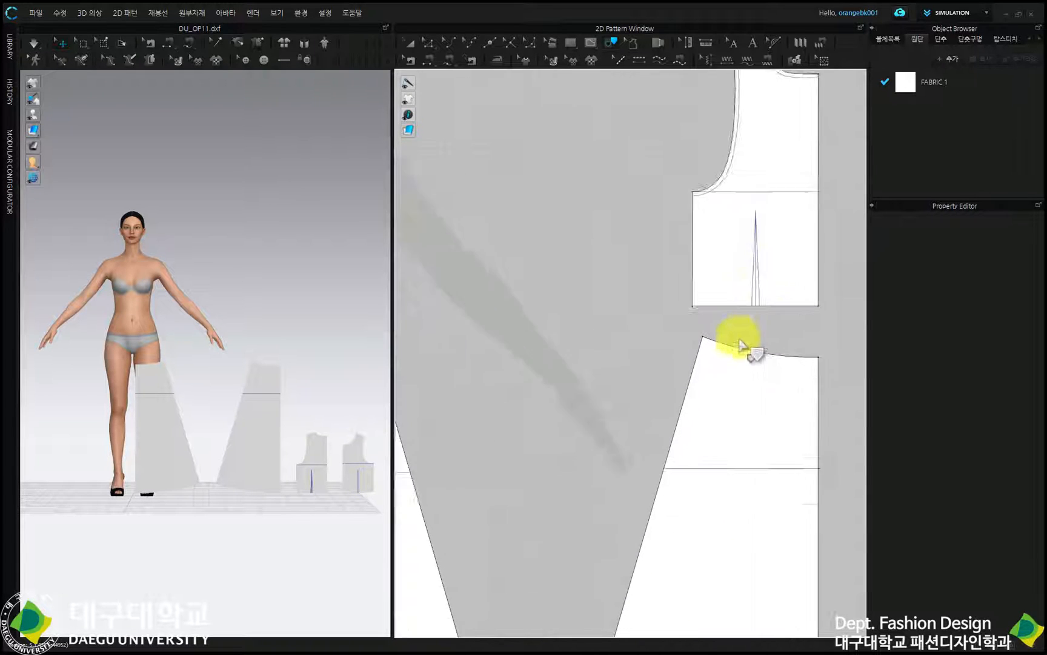
left_click_drag(756, 285, 771, 295)
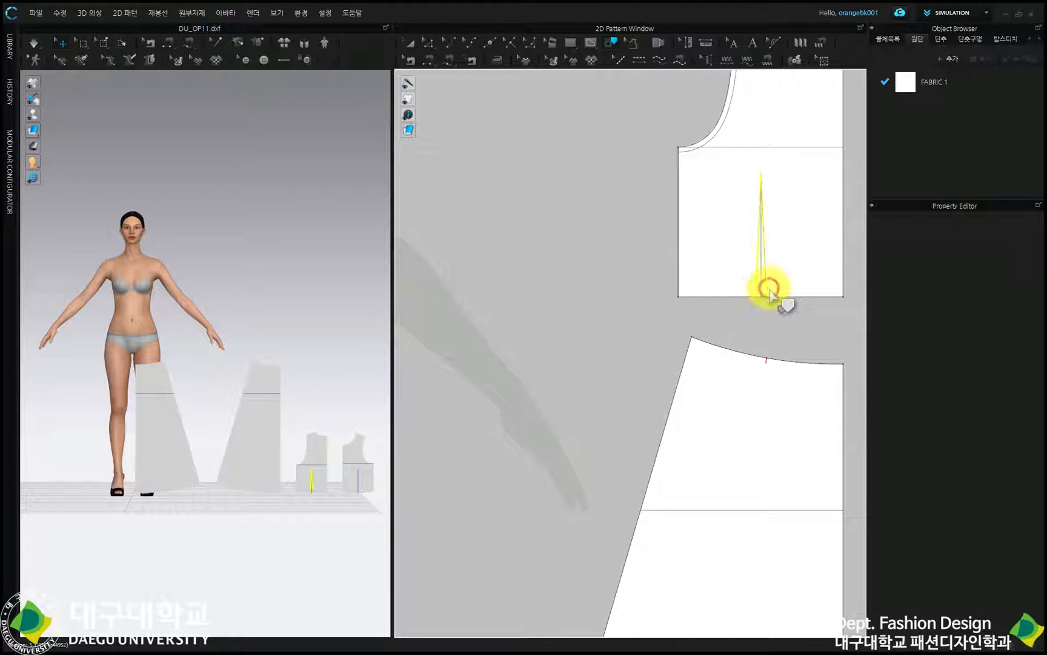
right_click(770, 290)
left_click(793, 346)
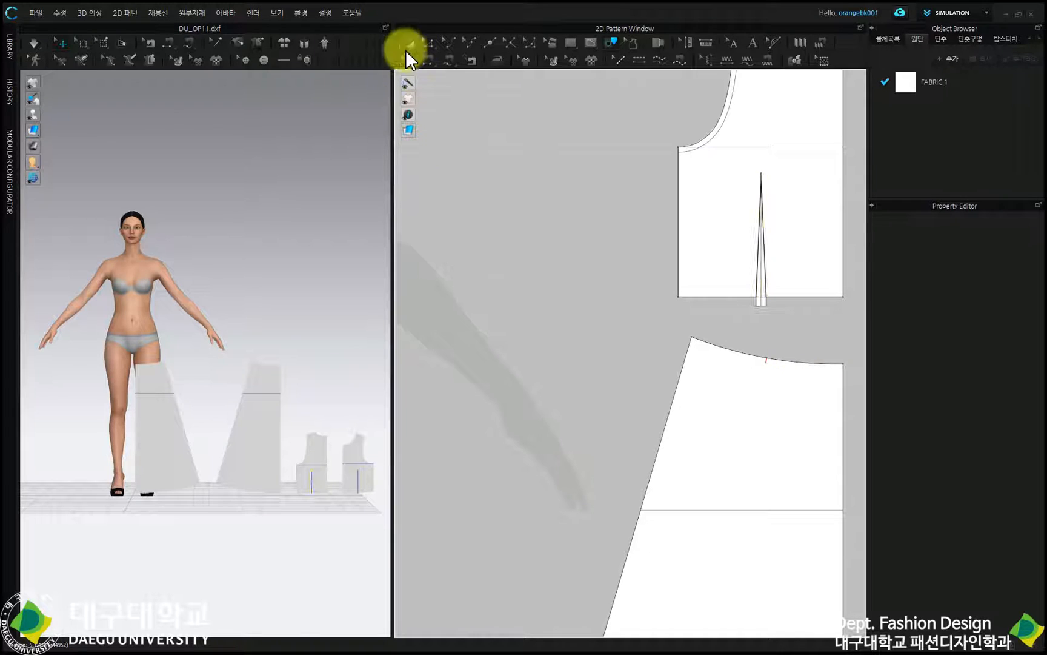
Step: Delete the cut-out dart pieces from the back and front bodices, leaving open darts
left_click(410, 43)
left_click(760, 306)
scroll(764, 305, "down", 5)
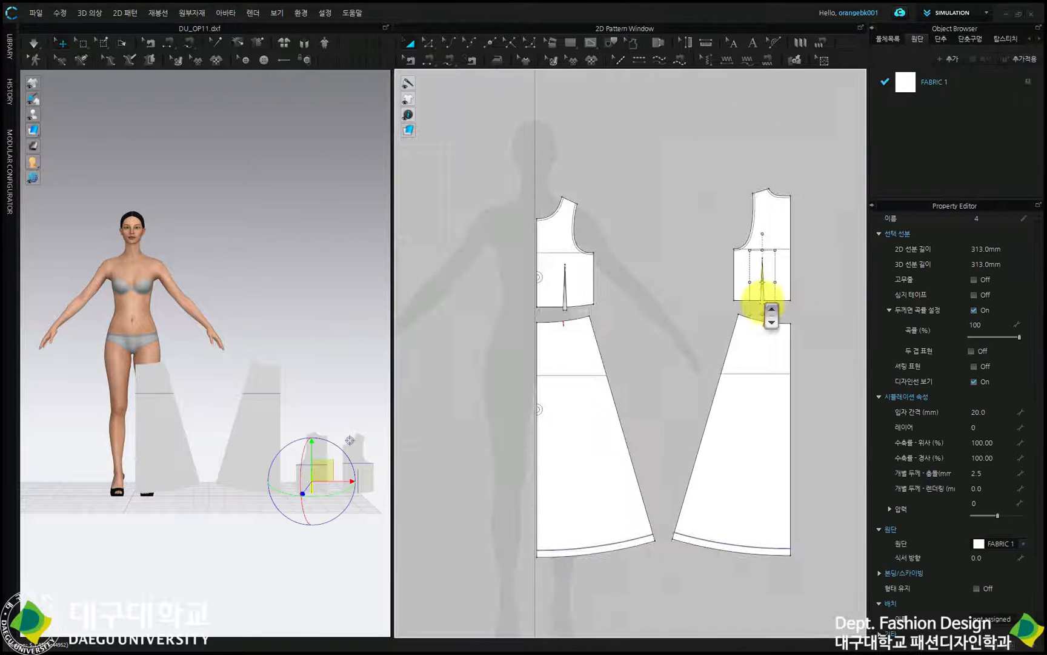
left_click(564, 309)
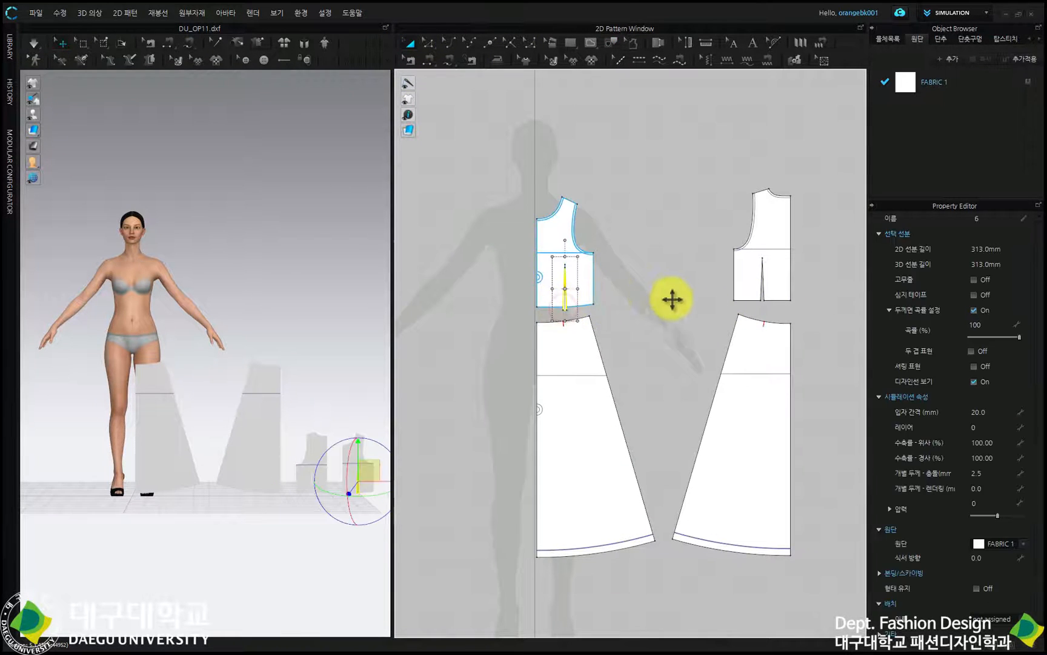
left_click(663, 301)
Step: Sew the two legs of the waist dart together on both the front and back bodices with Segment Sewing
left_click(431, 61)
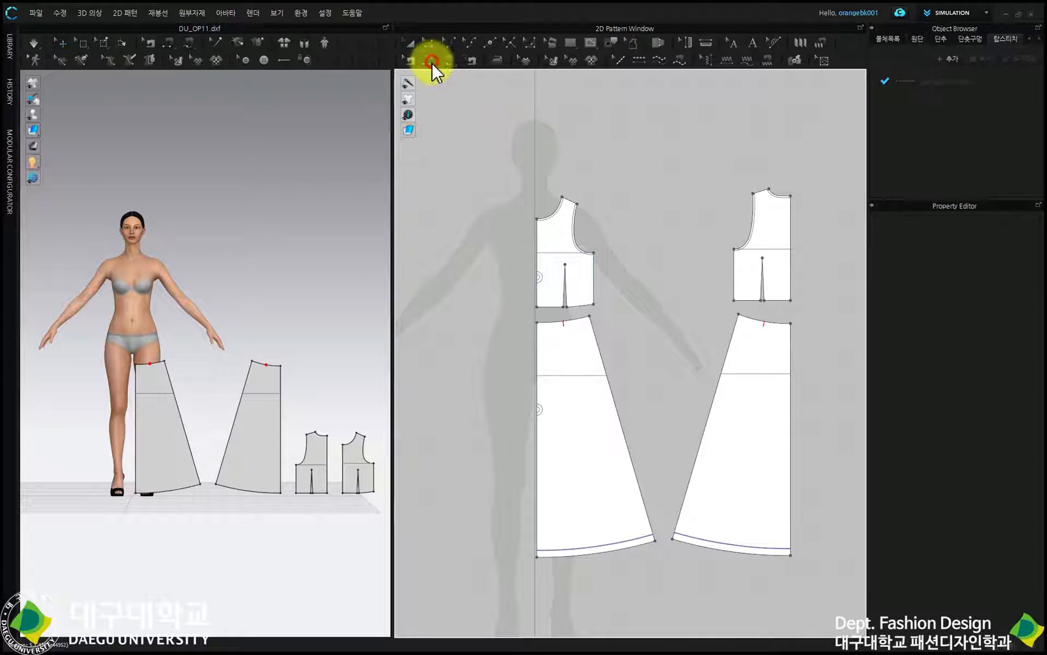
scroll(568, 286, "up", 3)
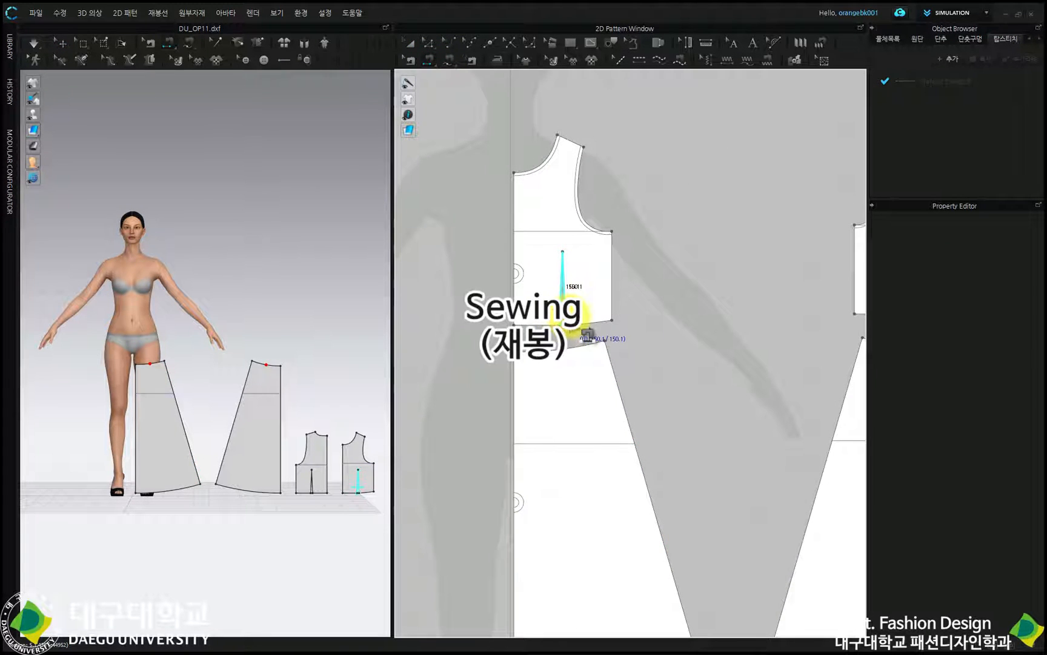
left_click(570, 312)
scroll(619, 281, "down", 2)
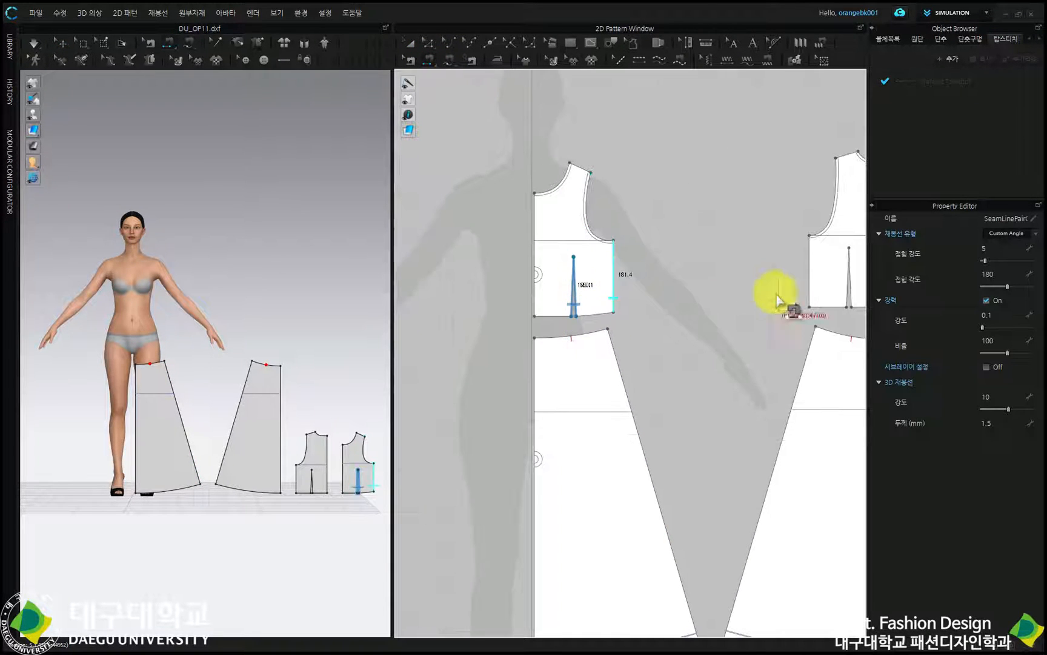
left_click(847, 301)
Step: Sew the back bodice to the front bodice along the side seams and the shoulder seams
left_click(809, 250)
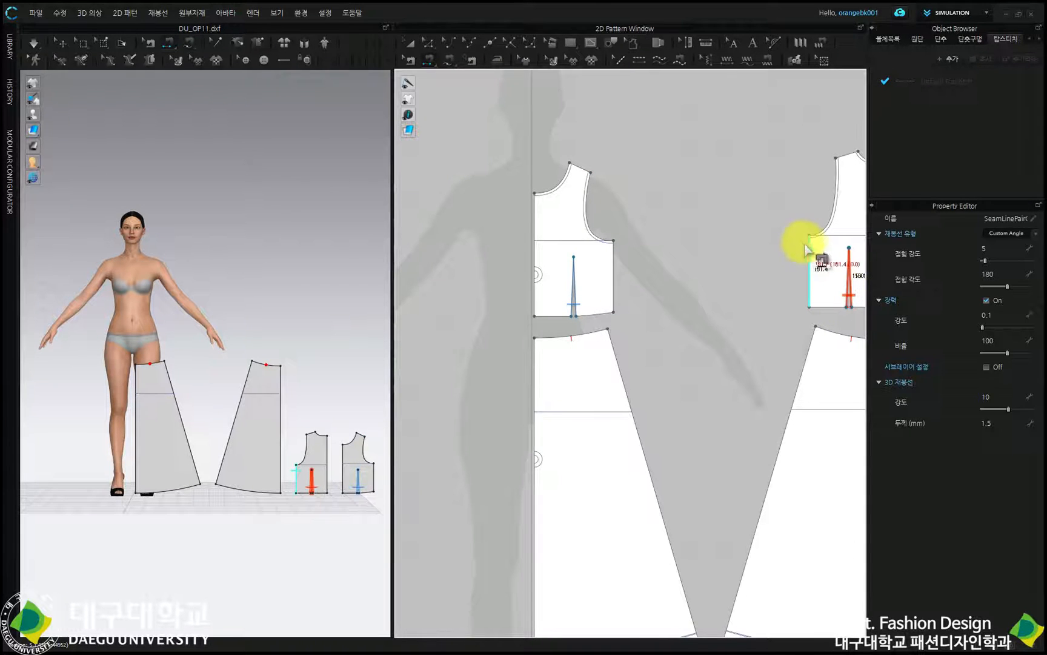
left_click(613, 254)
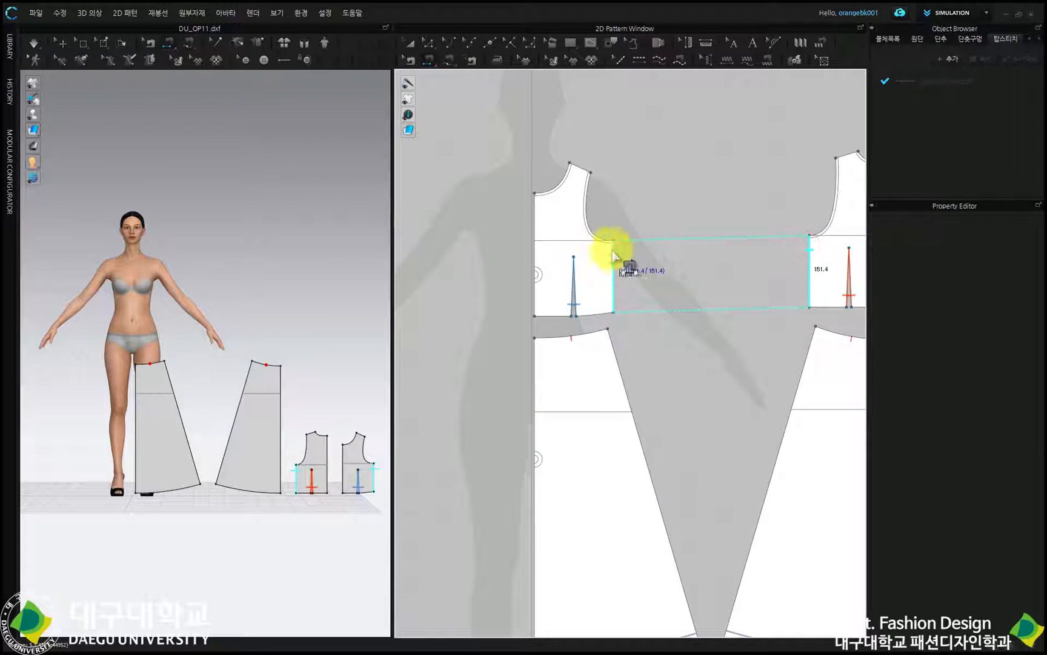
left_click(575, 161)
left_click(855, 151)
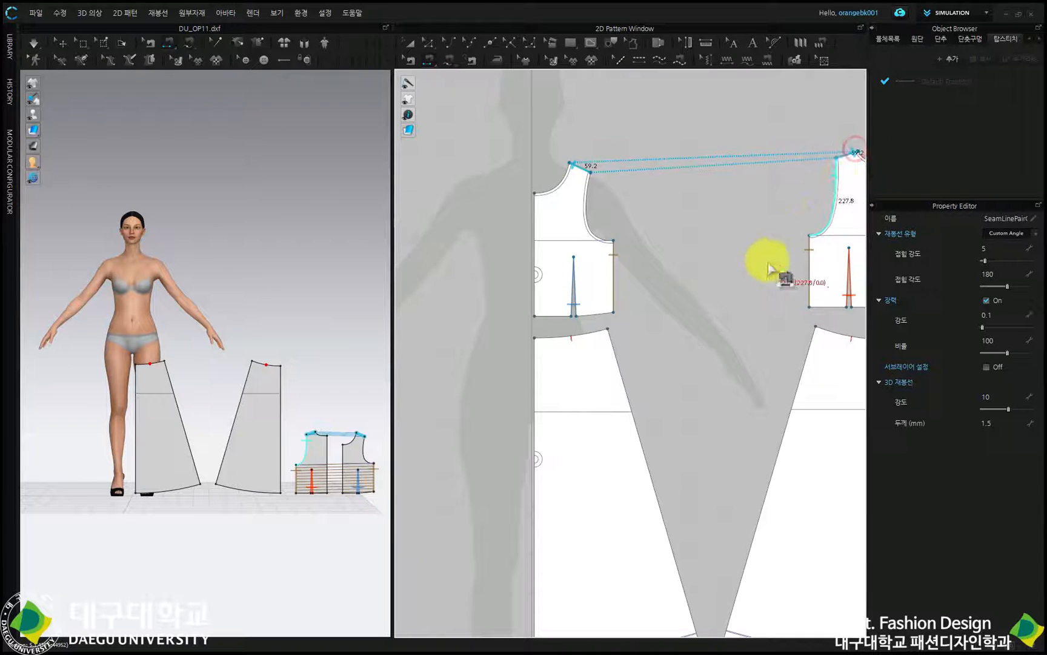
Step: Sew the front bodice's waist edge to the front skirt's waist edge on both sides of the dart
scroll(774, 264, "down", 2)
middle_click_drag(774, 265, 673, 220)
left_click_drag(392, 297, 288, 309)
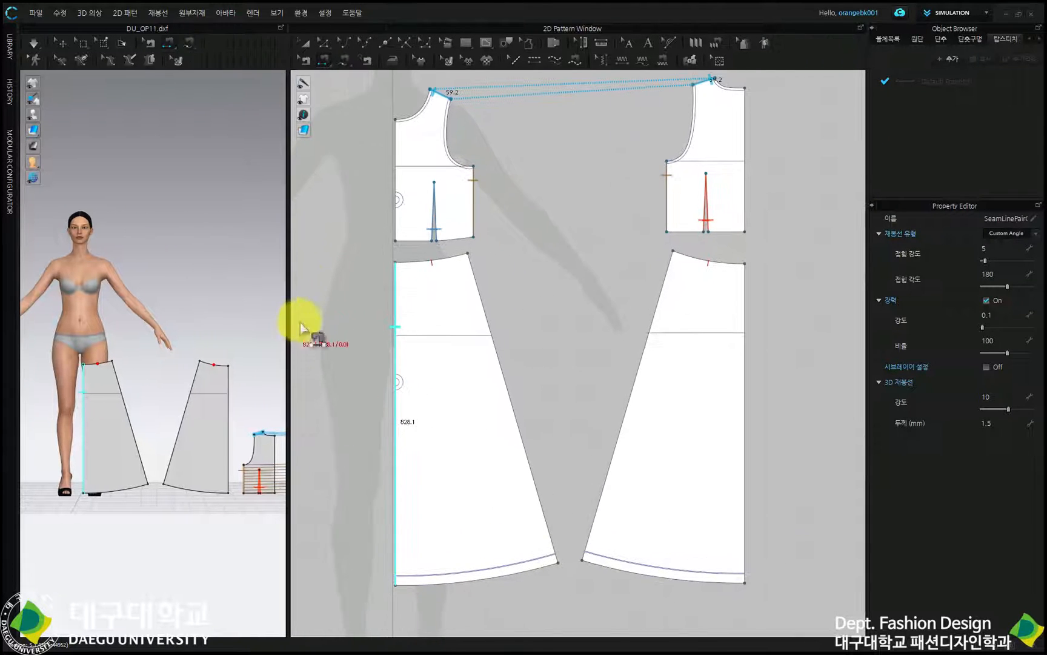
left_click(405, 257)
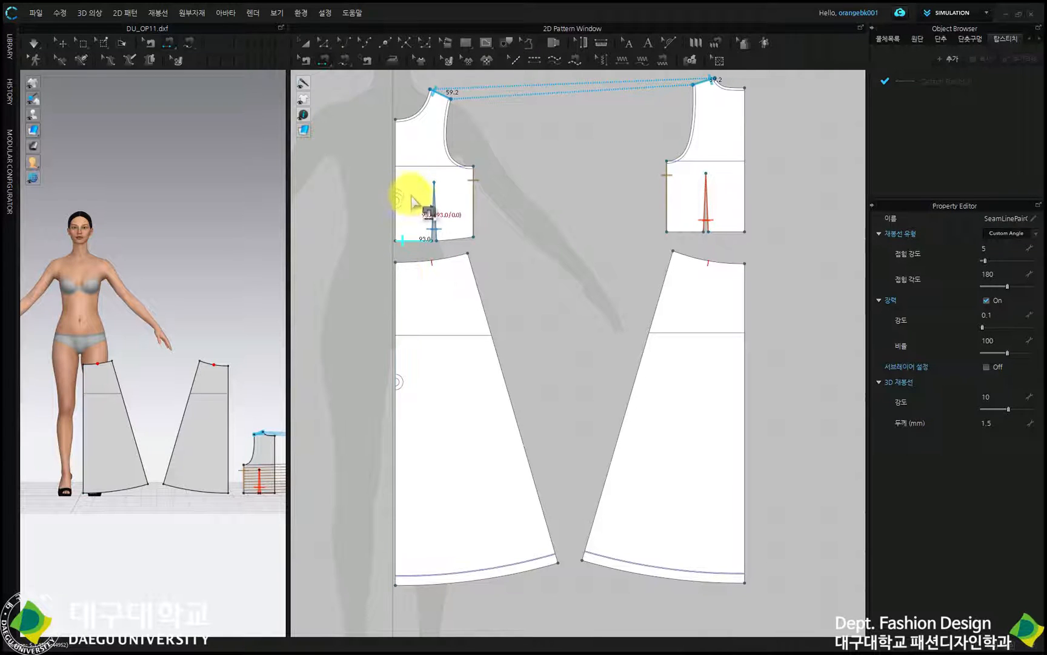
left_click(405, 262)
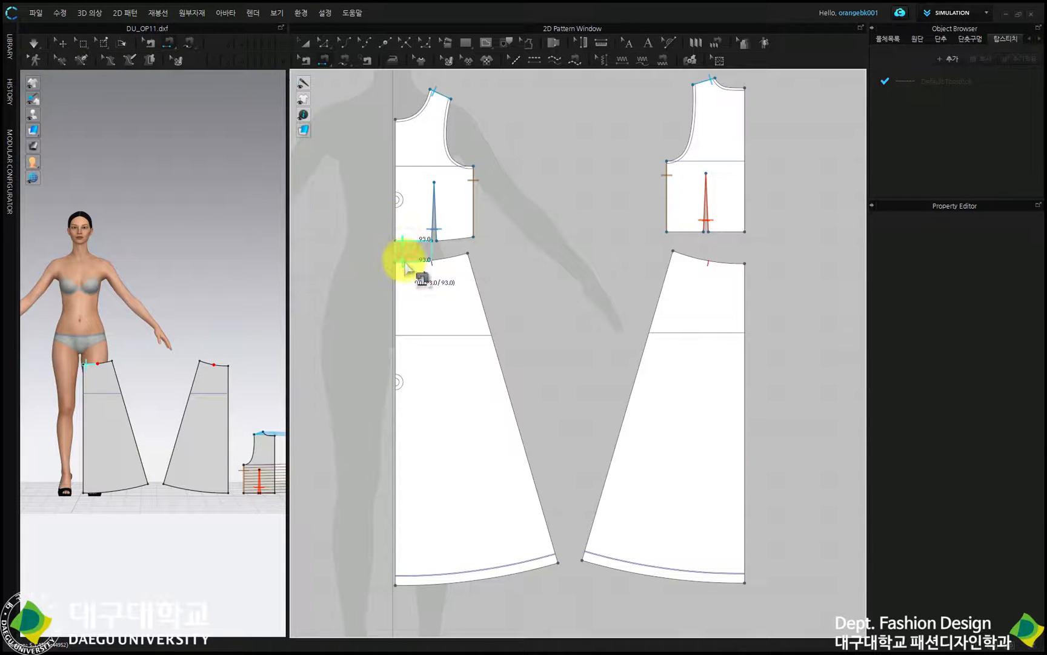
left_click(452, 248)
left_click(442, 262)
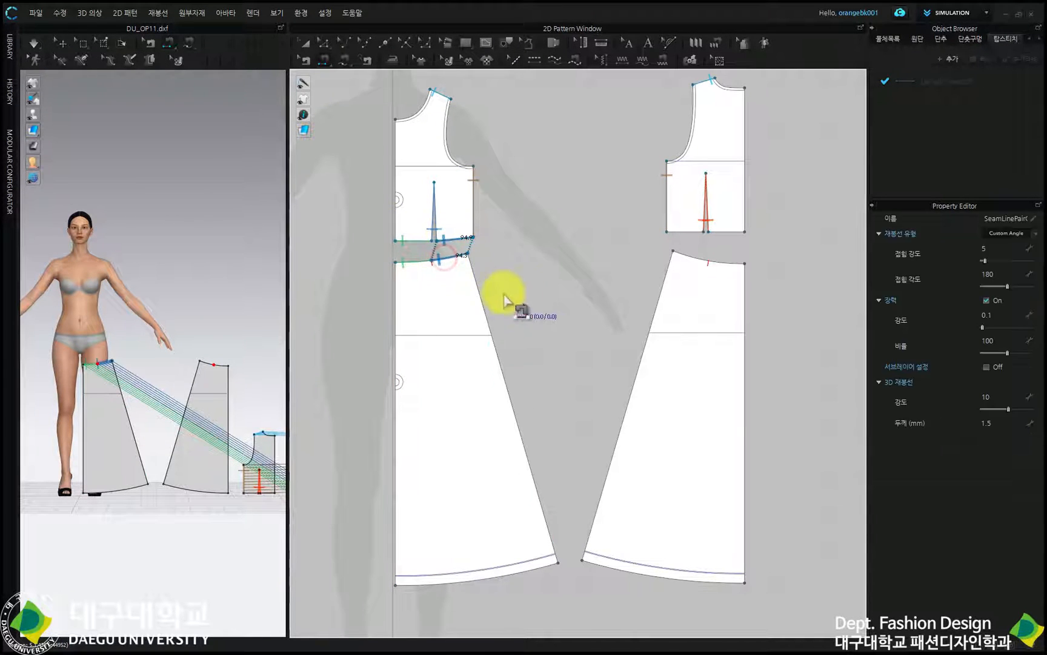
Step: Sew the back bodice's waist edge to the back skirt's waist edge on both sides of the dart
left_click(735, 231)
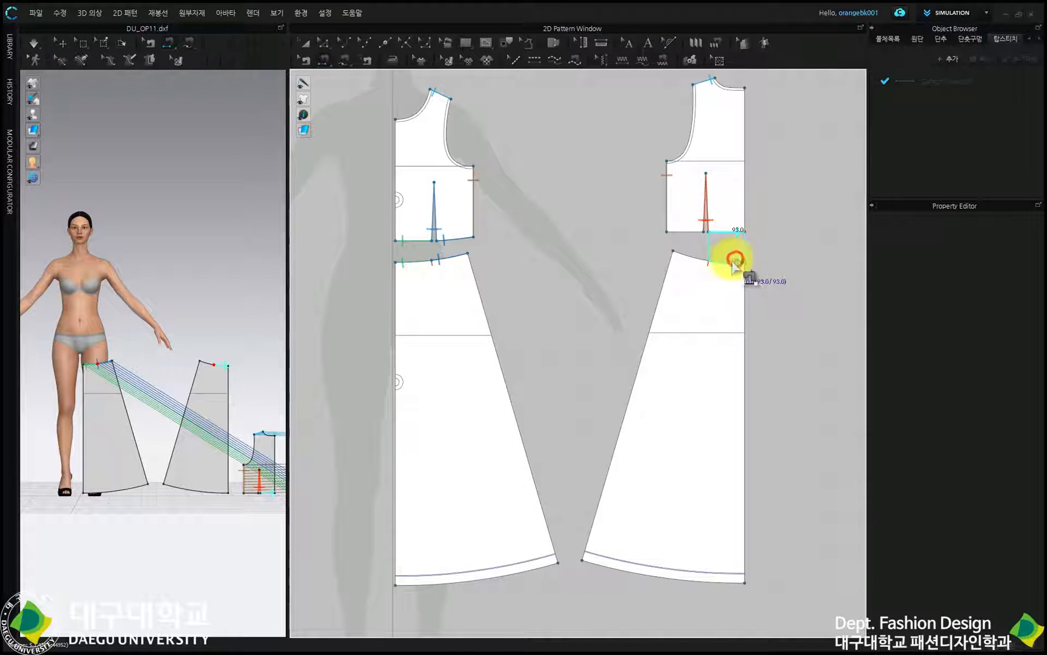
left_click(734, 262)
left_click(697, 234)
left_click(697, 252)
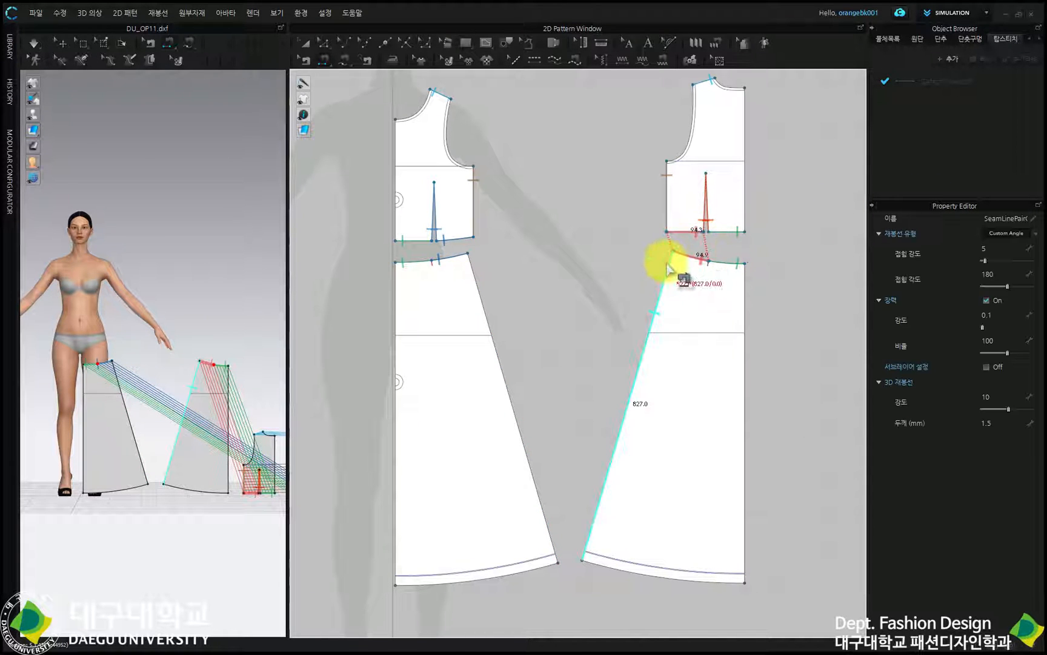
Step: Sew the back skirt's side edge to the front skirt's side edge along their full length
left_click(669, 265)
left_click(483, 281)
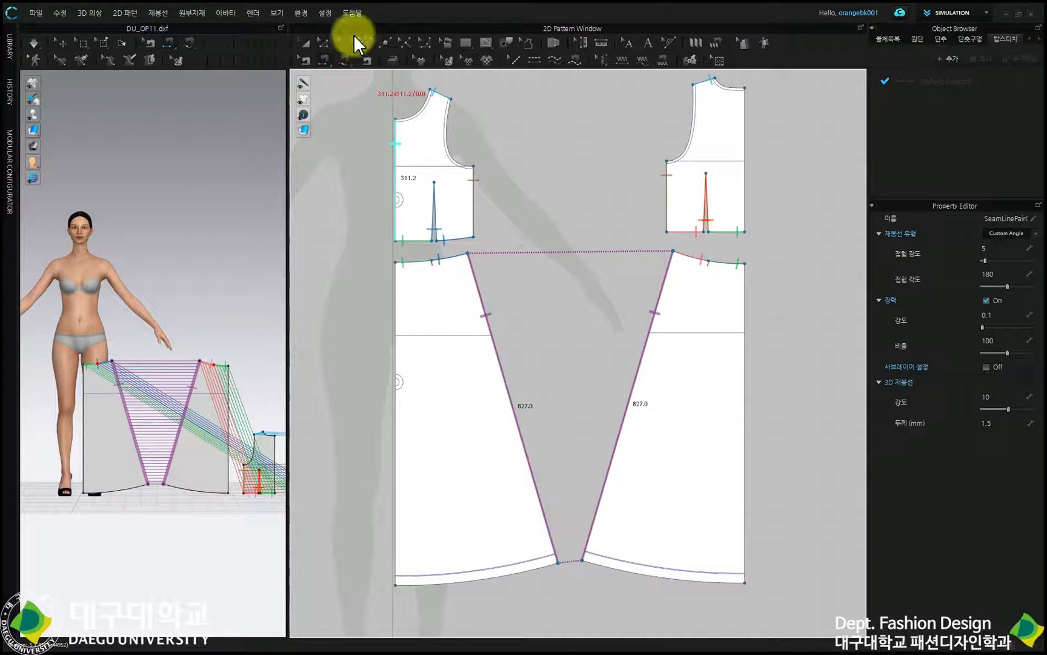
Step: Select all four pattern pieces and place symmetric copies, including pattern and sewing, beside the front pieces' centre line
left_click(303, 44)
scroll(548, 193, "down", 3)
left_click_drag(440, 107, 631, 379)
right_click(632, 277)
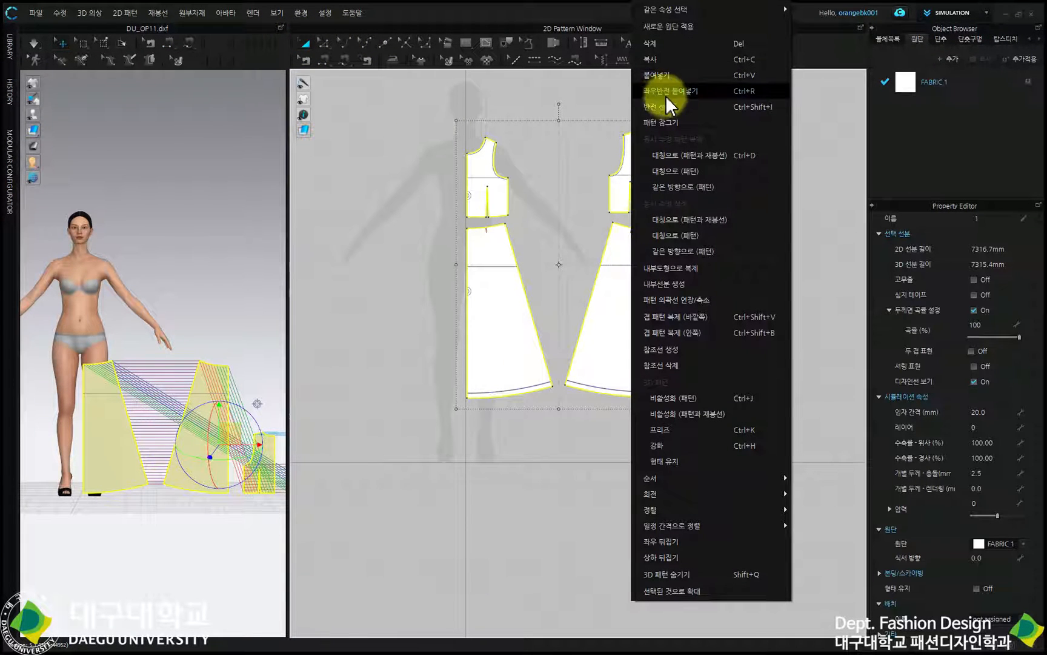
left_click(703, 159)
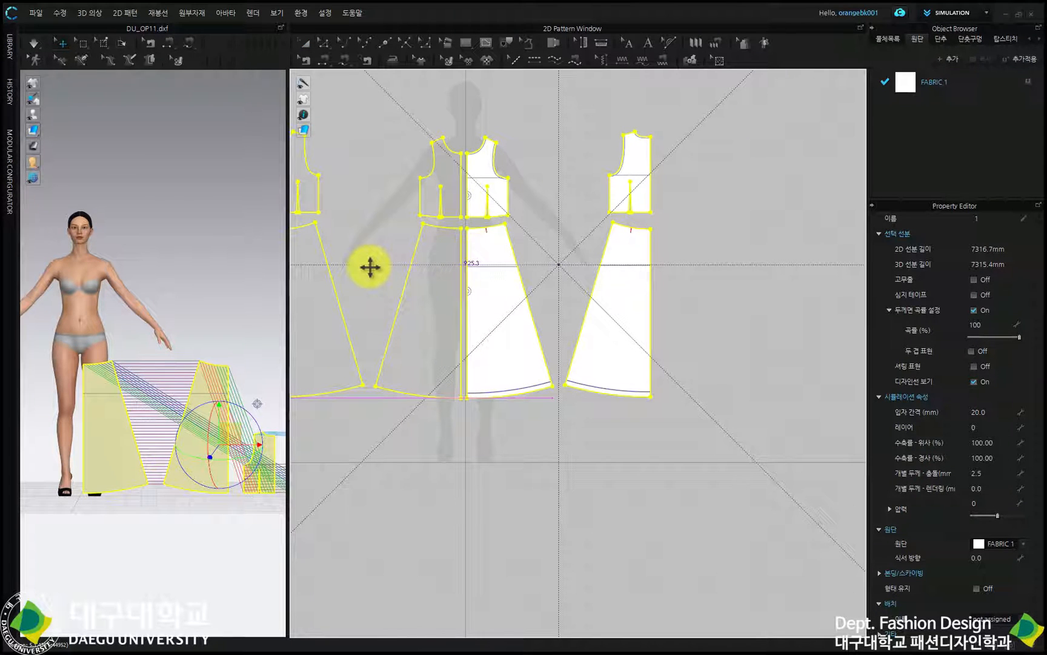
left_click(370, 265)
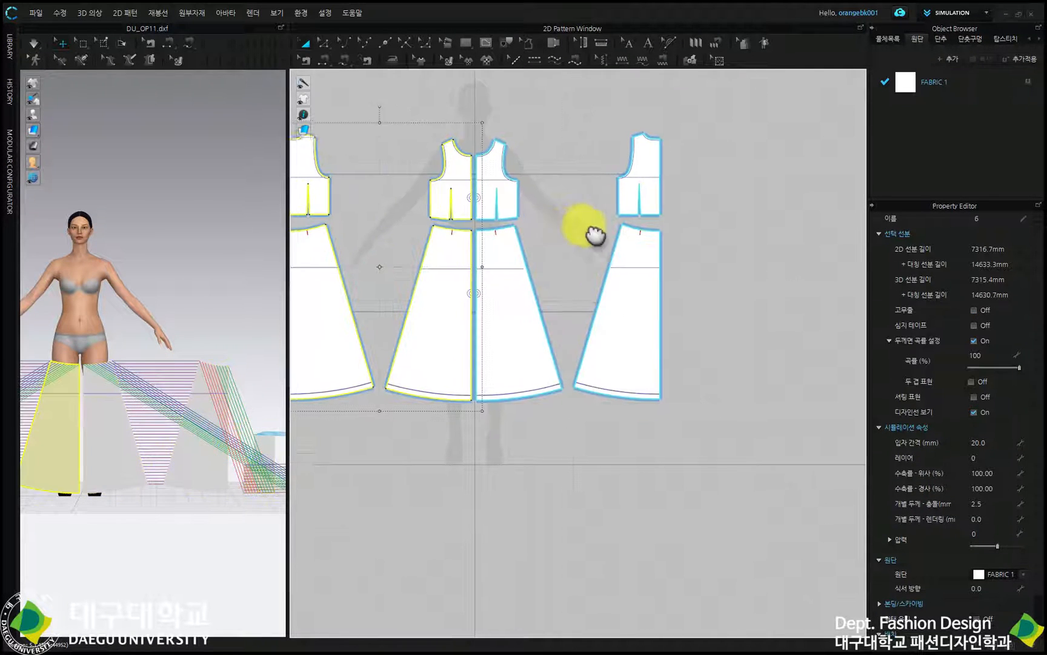
Step: Move the copied back bodice and back skirt beside the original back pieces so their centre back edges face each other
middle_click_drag(585, 226, 662, 212)
left_click_drag(334, 89, 471, 422)
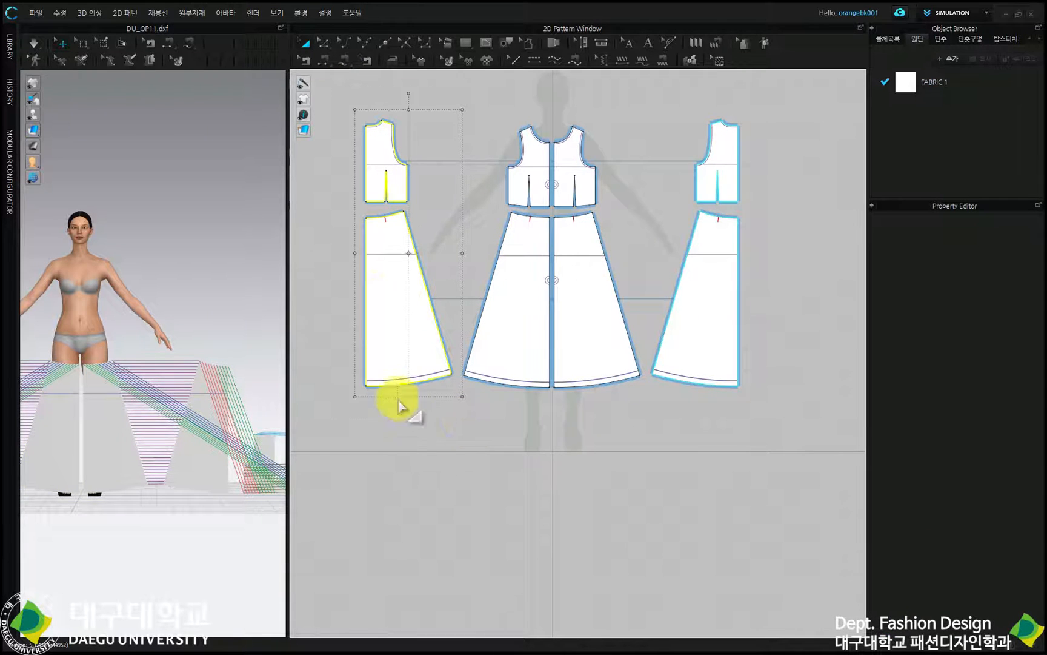
mouse_move(385, 297)
left_mouse_down()
mouse_move(799, 307)
mouse_move(765, 315)
left_mouse_up()
Step: Sew the centre front and centre back seams on both the bodices and the skirts with Segment Sewing
left_click(326, 59)
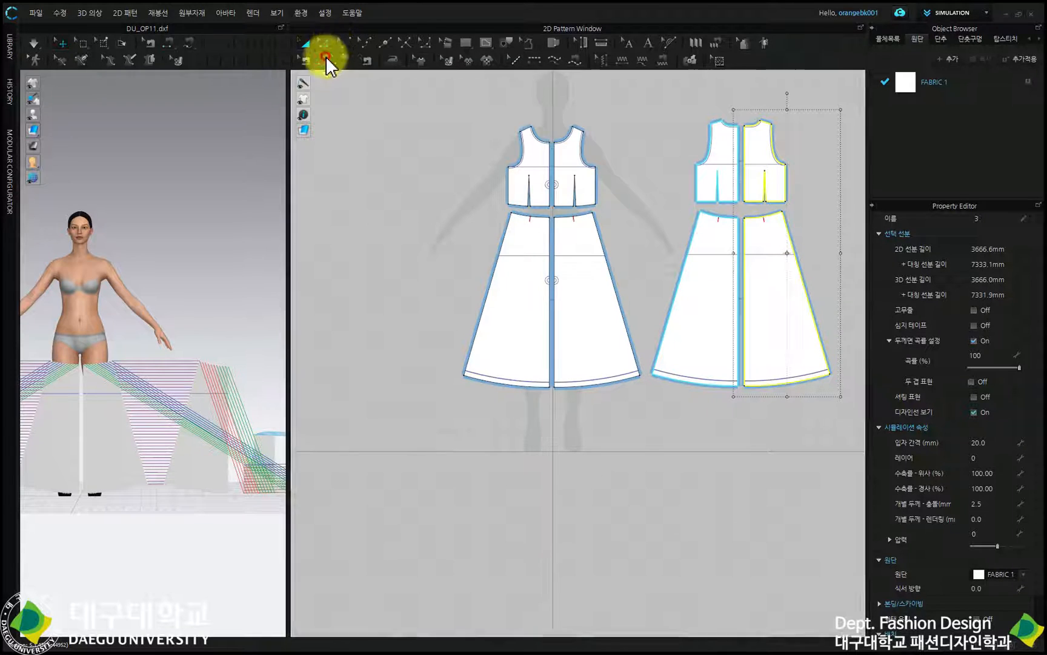
scroll(603, 187, "up", 5)
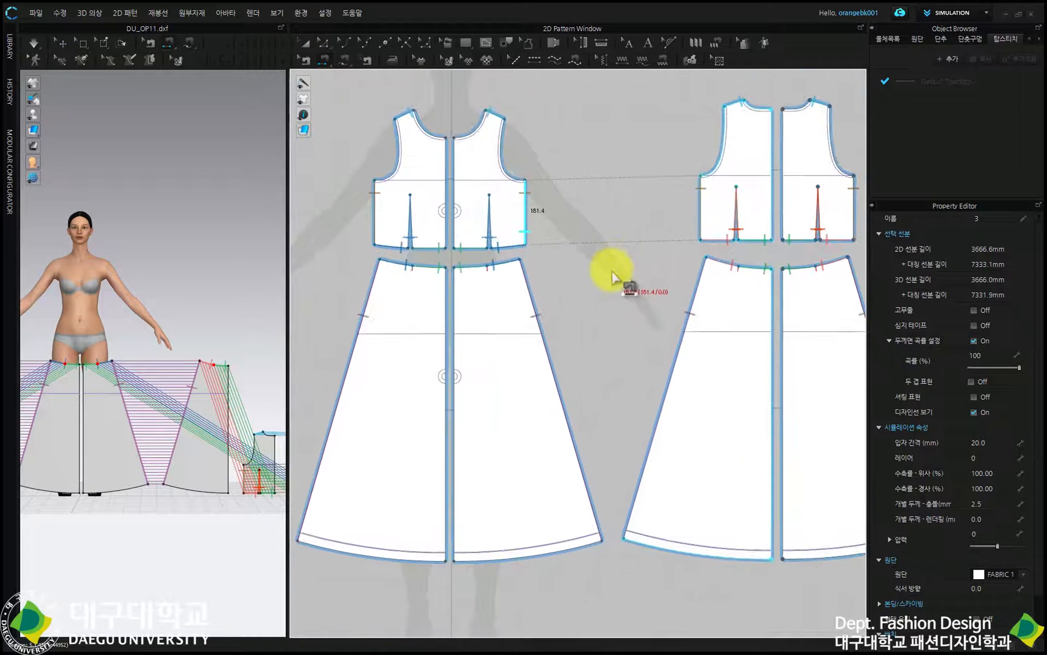
left_click(446, 155)
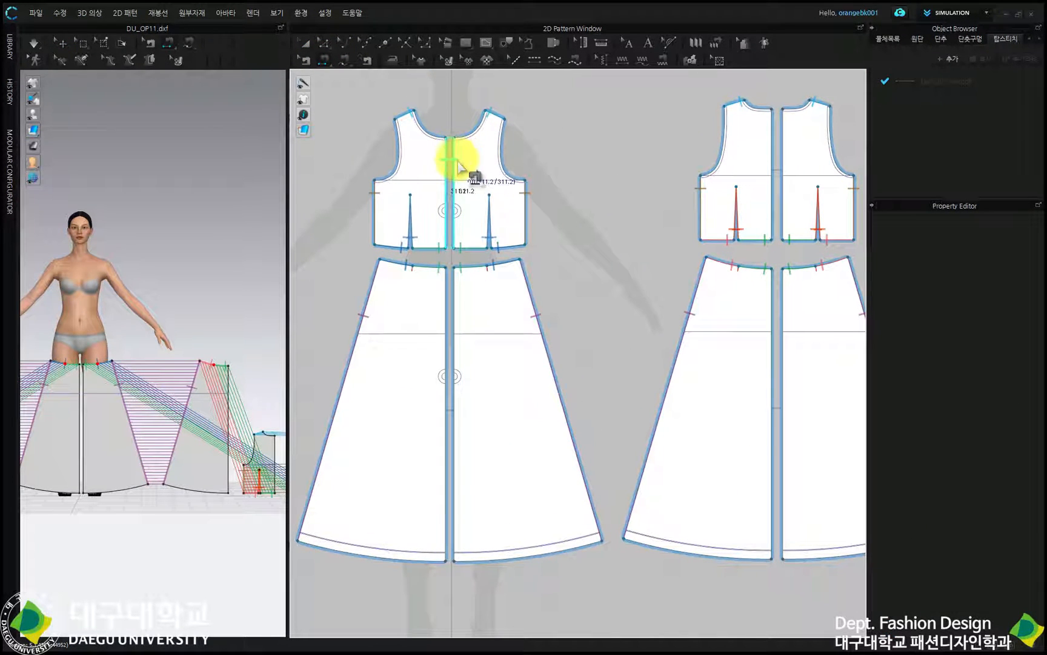
left_click(459, 165)
left_click(451, 313)
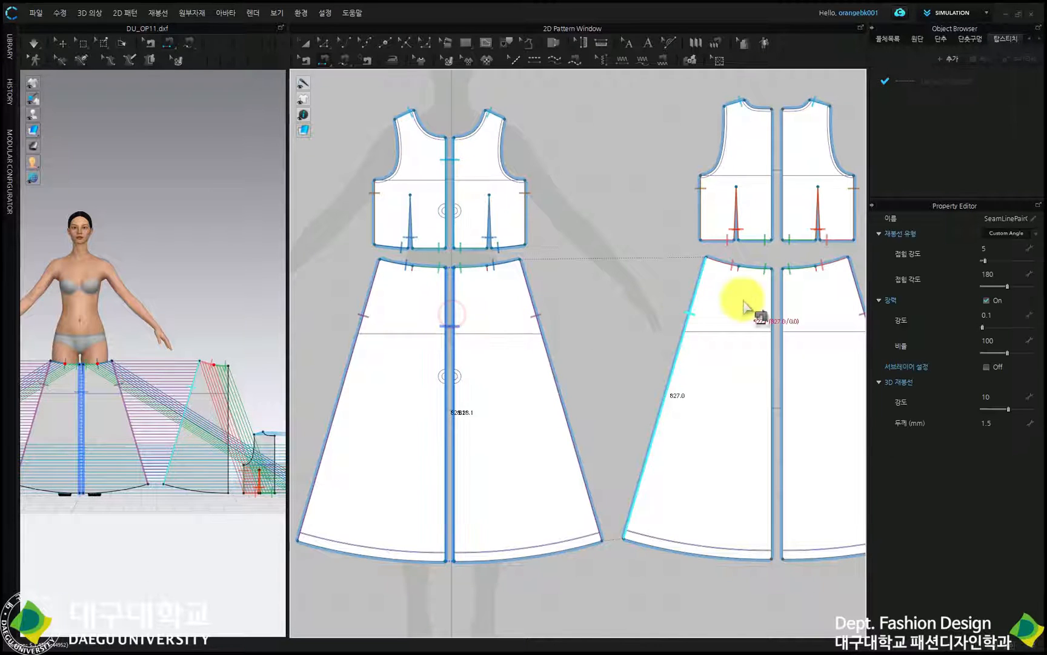
left_click(774, 294)
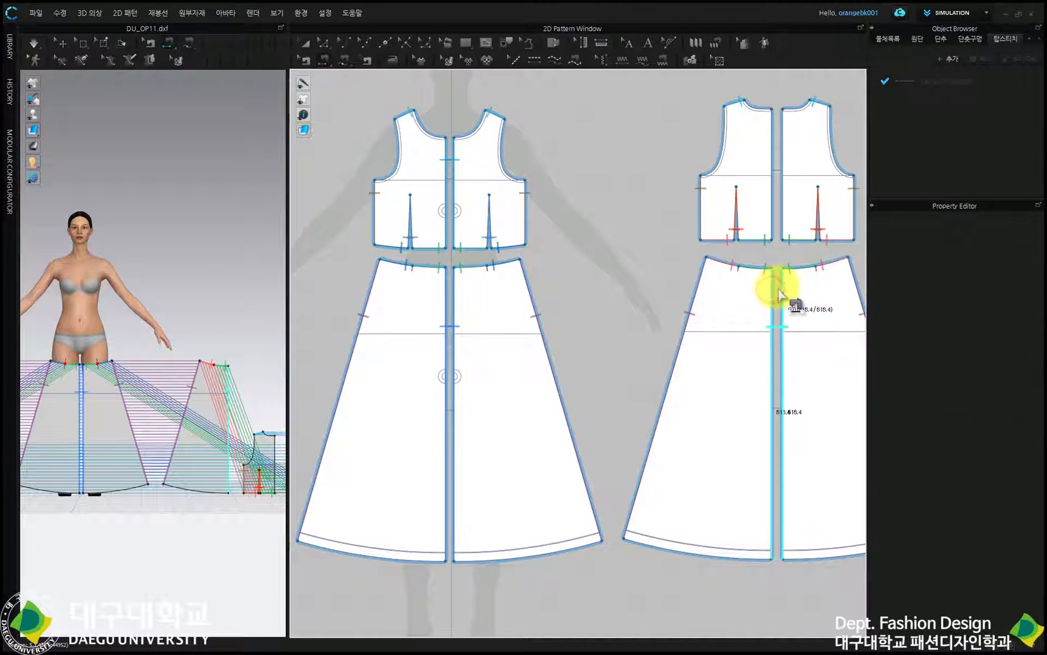
left_click(783, 134)
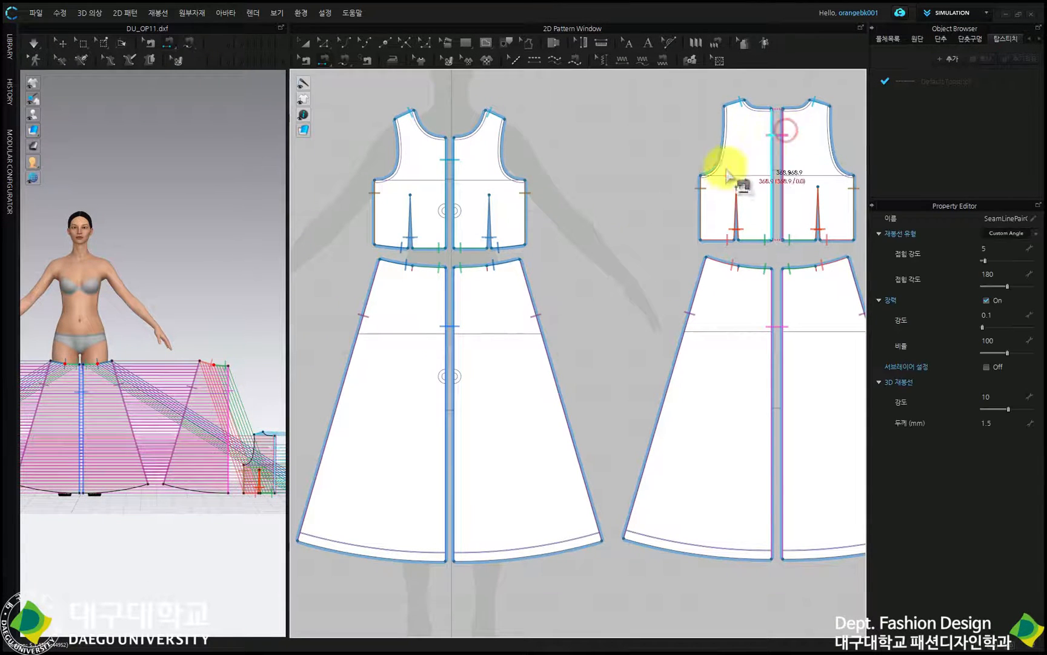
Step: Widen the 3D window and reset all pieces' 3D arrangement to match their 2D pattern layout
left_click(307, 44)
scroll(706, 280, "down", 3)
scroll(706, 281, "up", 2)
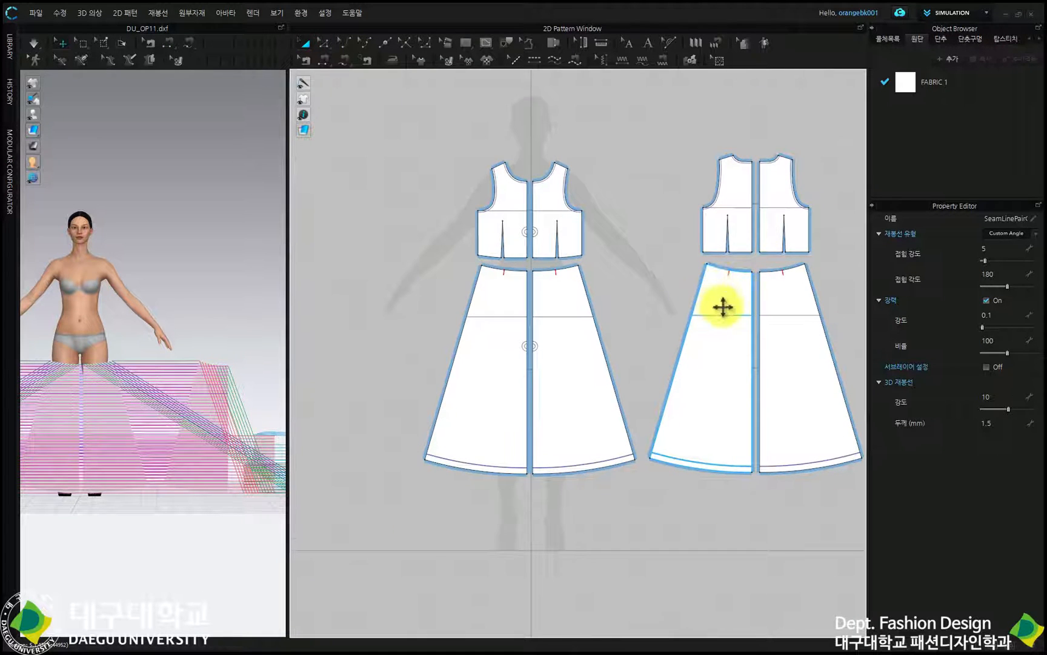
middle_click_drag(723, 306, 708, 294)
left_click(836, 130)
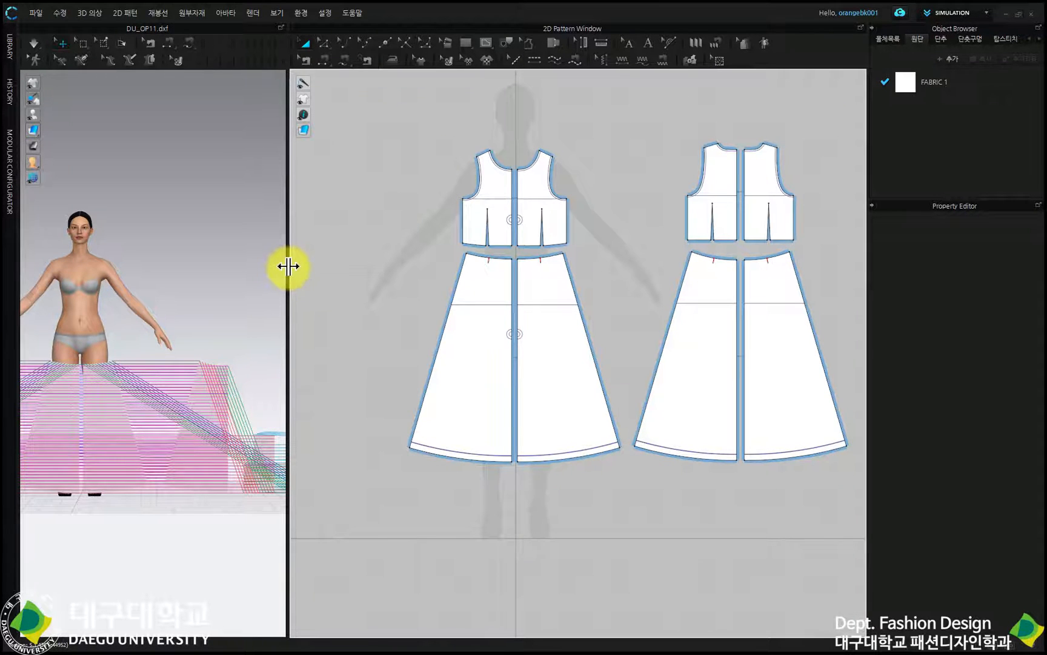
left_click_drag(288, 266, 470, 221)
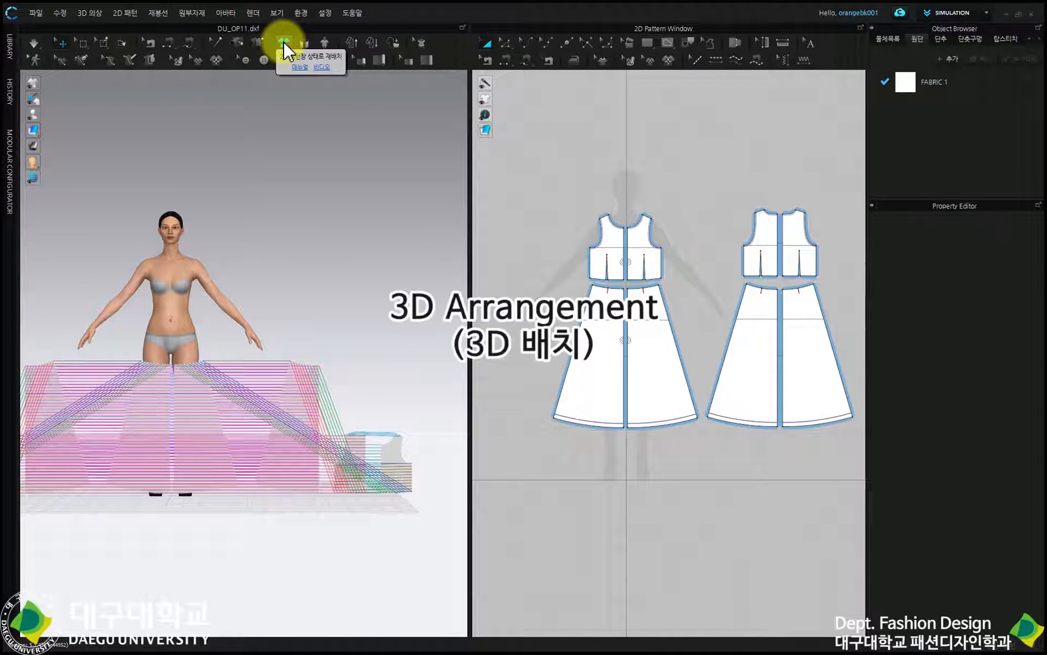
left_click(284, 44)
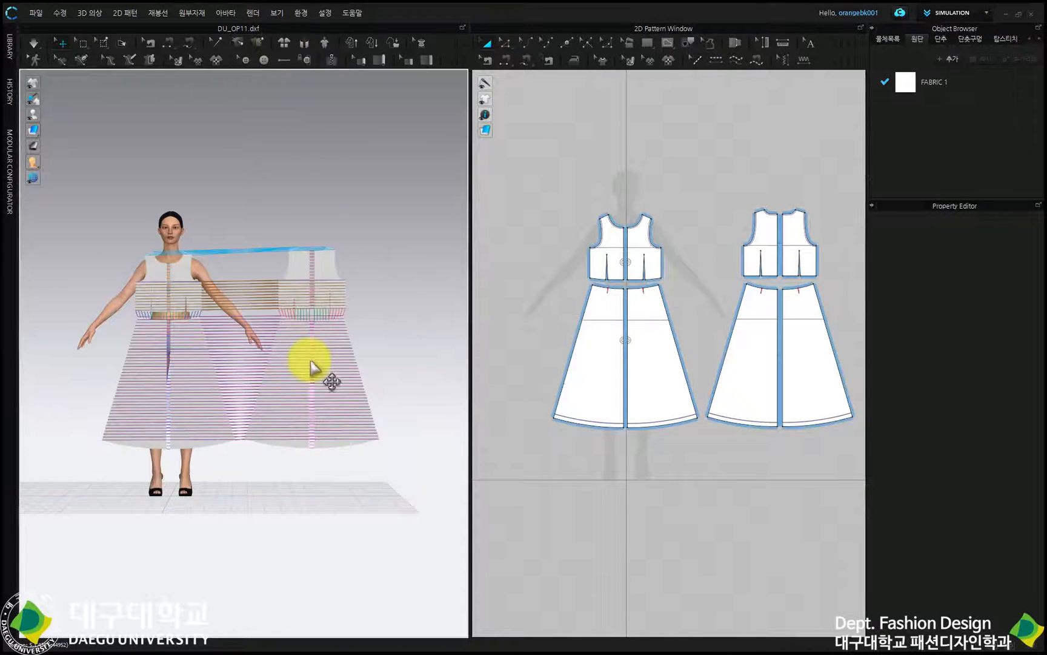
Step: Select the four back bodice and skirt pieces and flip them horizontally in 3D
left_click_drag(666, 136, 975, 539)
right_click(343, 313)
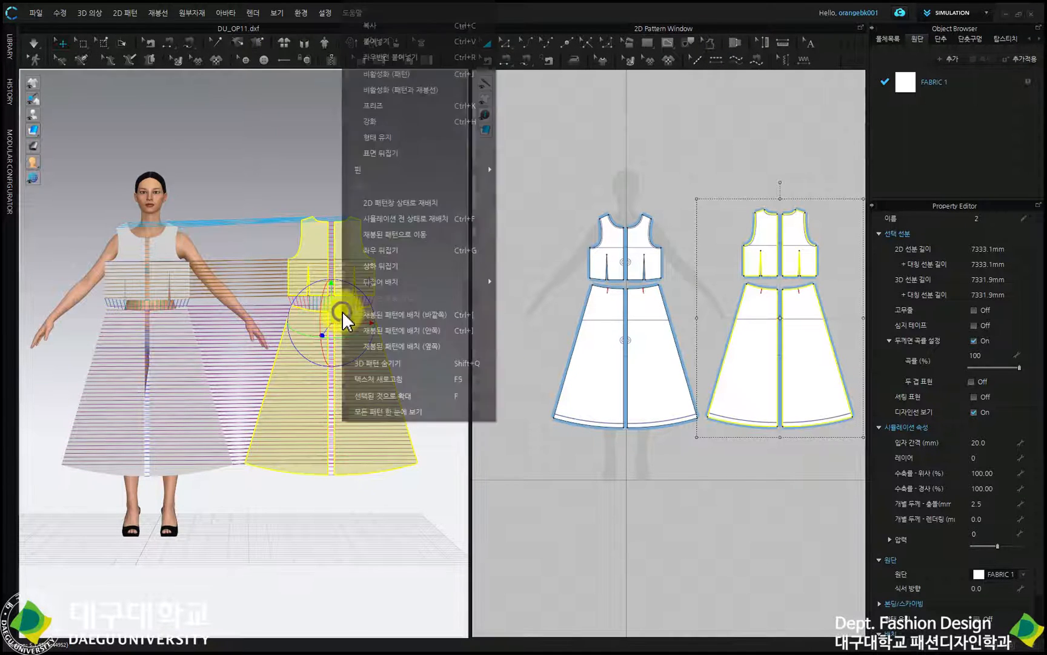
left_click(388, 254)
Step: Move the back pieces behind the avatar and centre them on its back
key("4")
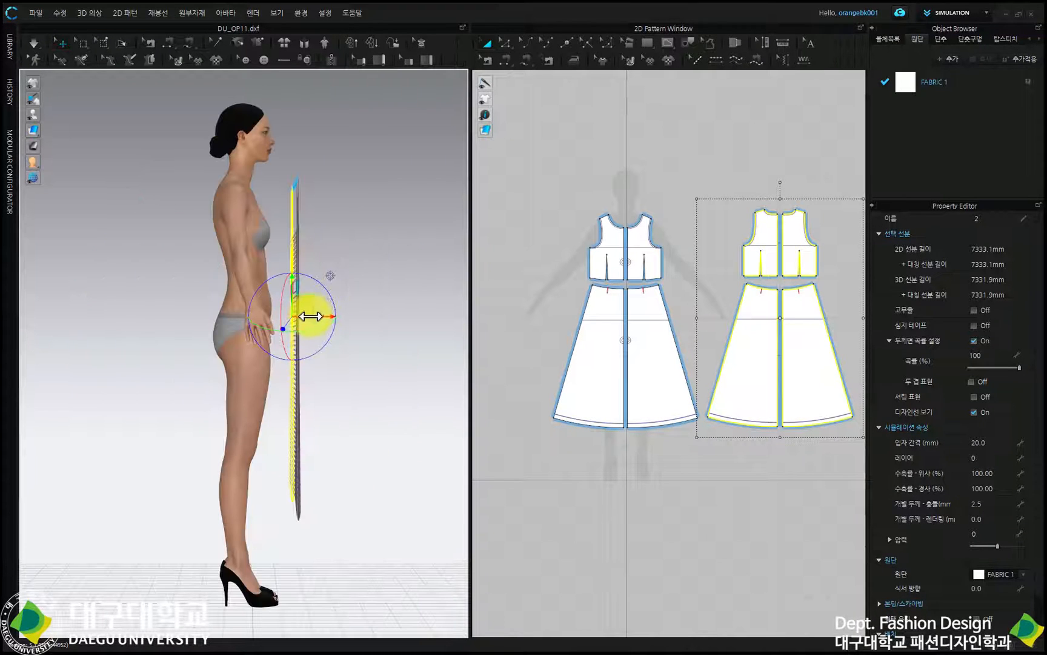
left_click_drag(310, 320, 224, 344)
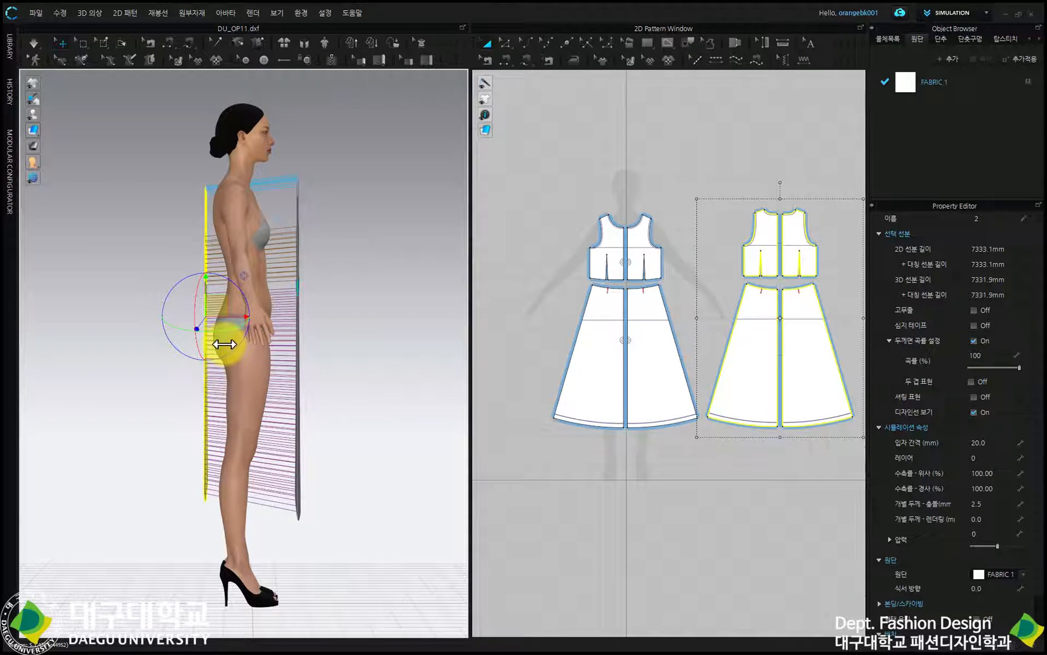
key("2")
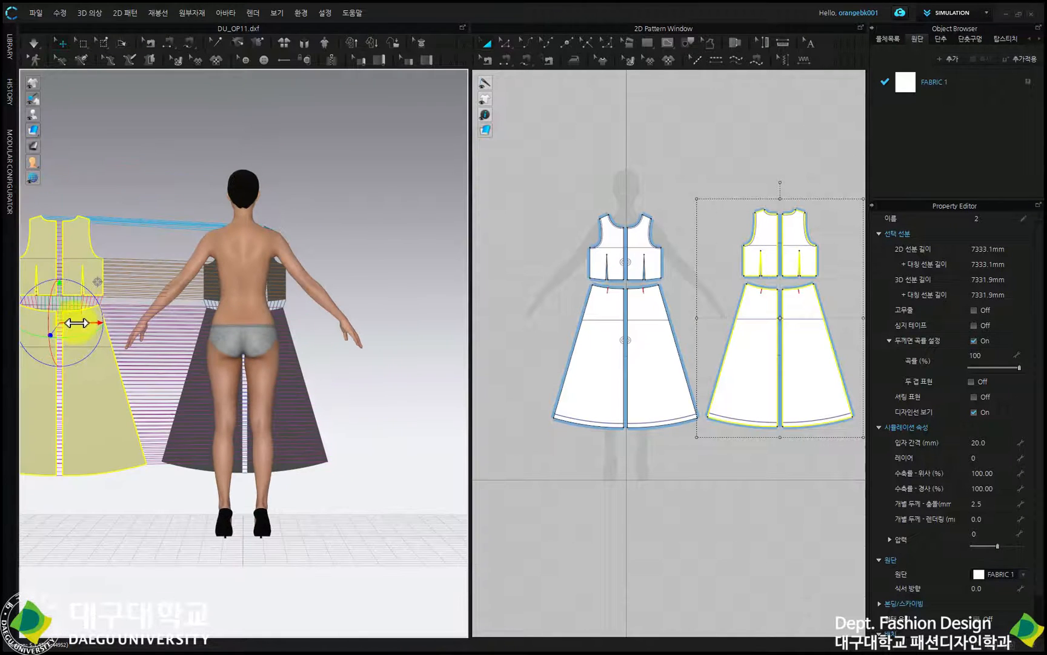
left_click_drag(76, 322, 263, 330)
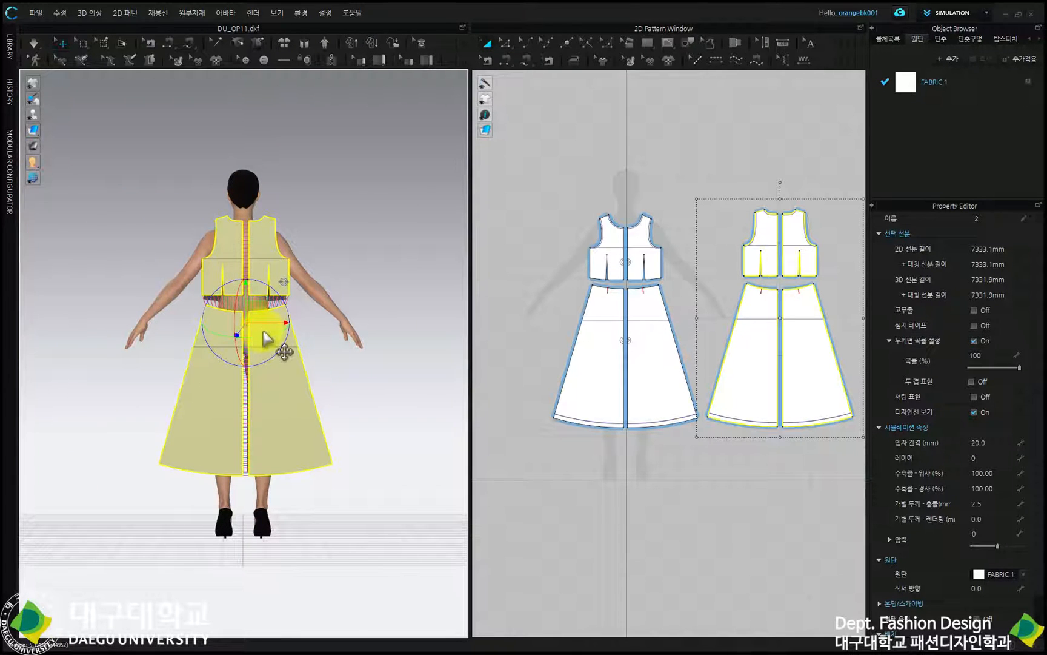
Step: Bring the front bodice and front skirt halves closer together along the centre front and raise the skirt towards the bodice
key("0")
scroll(234, 182, "up", 5)
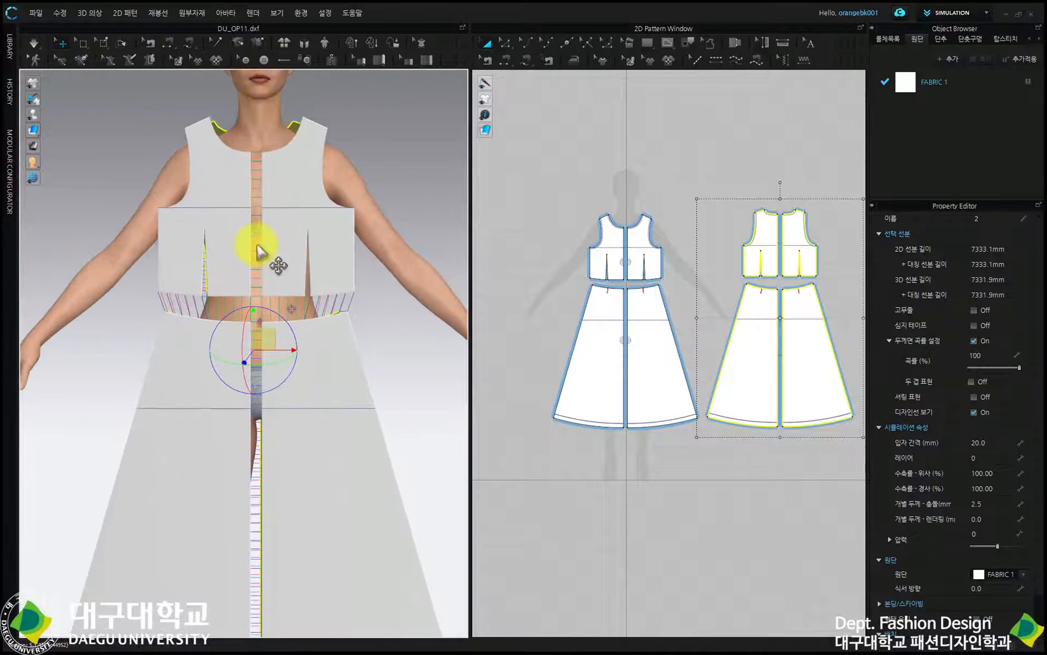
left_click(362, 126)
left_click(233, 203)
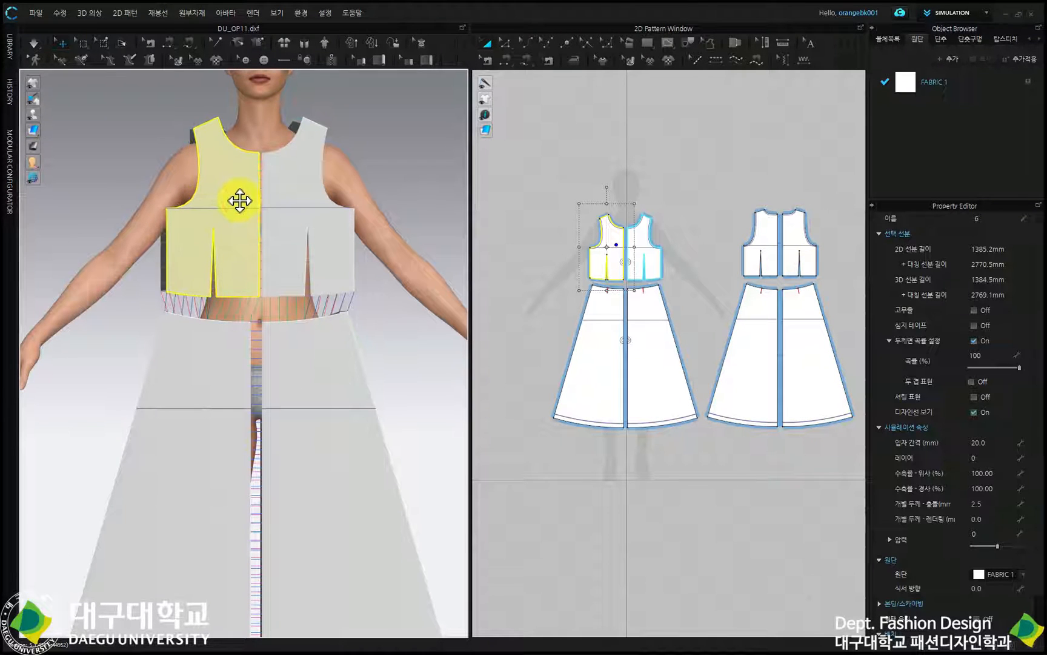
left_click(238, 359)
left_click(288, 342)
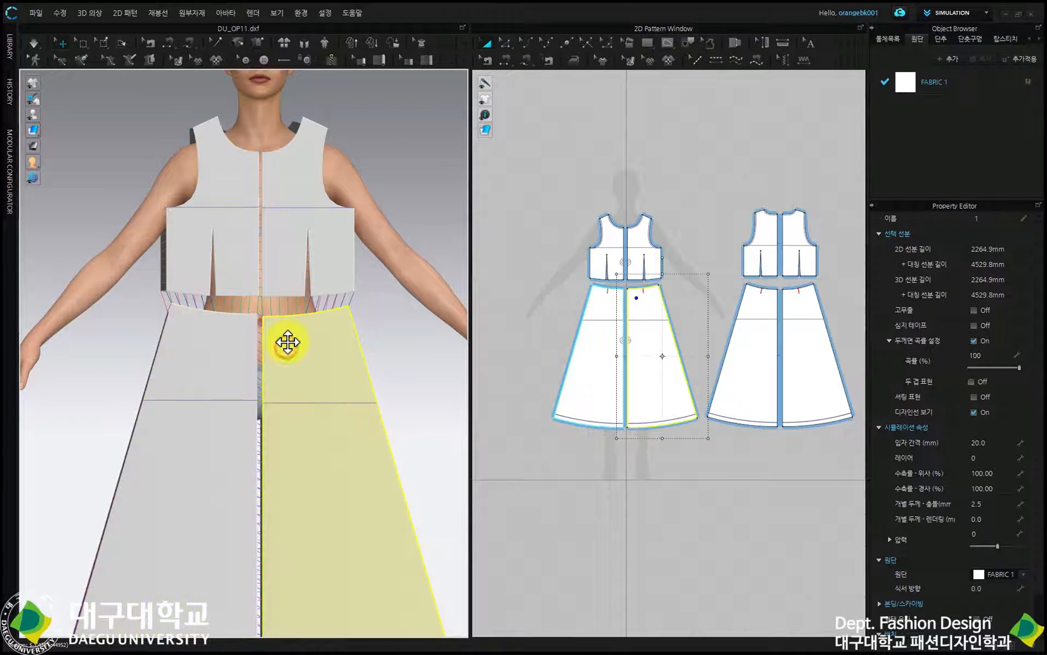
Step: Bring the back bodice and back skirt halves together at the centre back, with the bodice lowered towards the skirt waist
key("2")
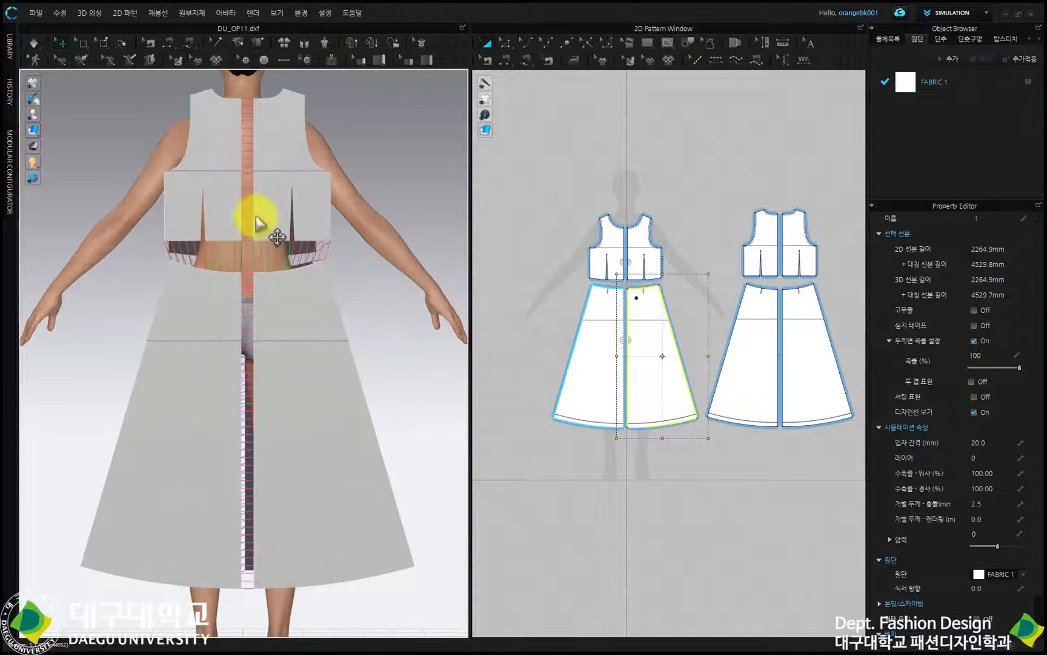
left_click(239, 215)
left_click(273, 208)
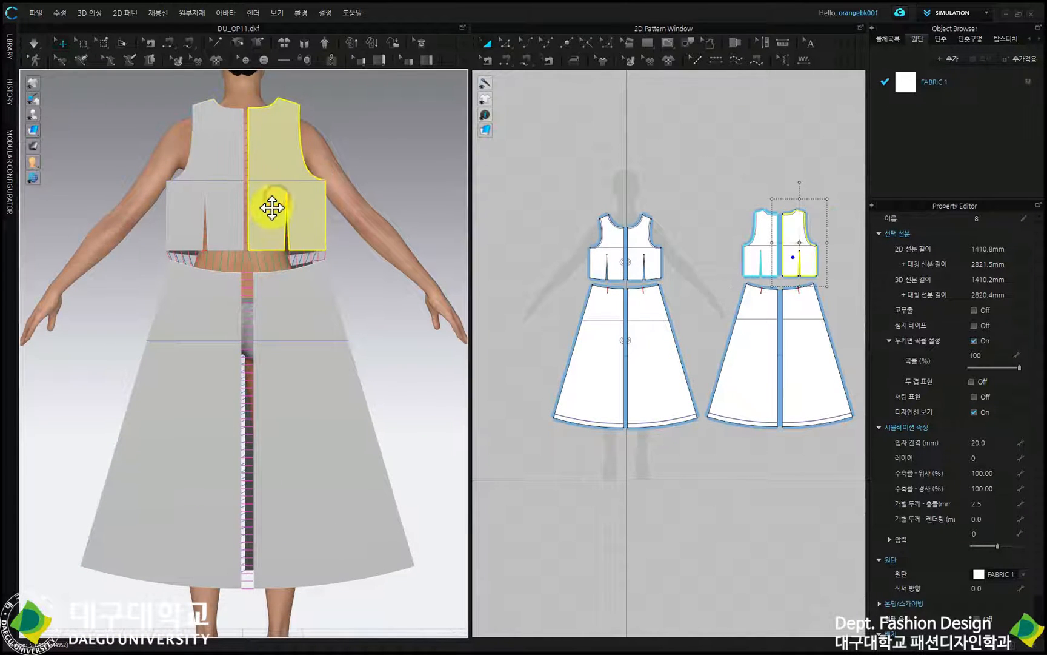
left_click(224, 328)
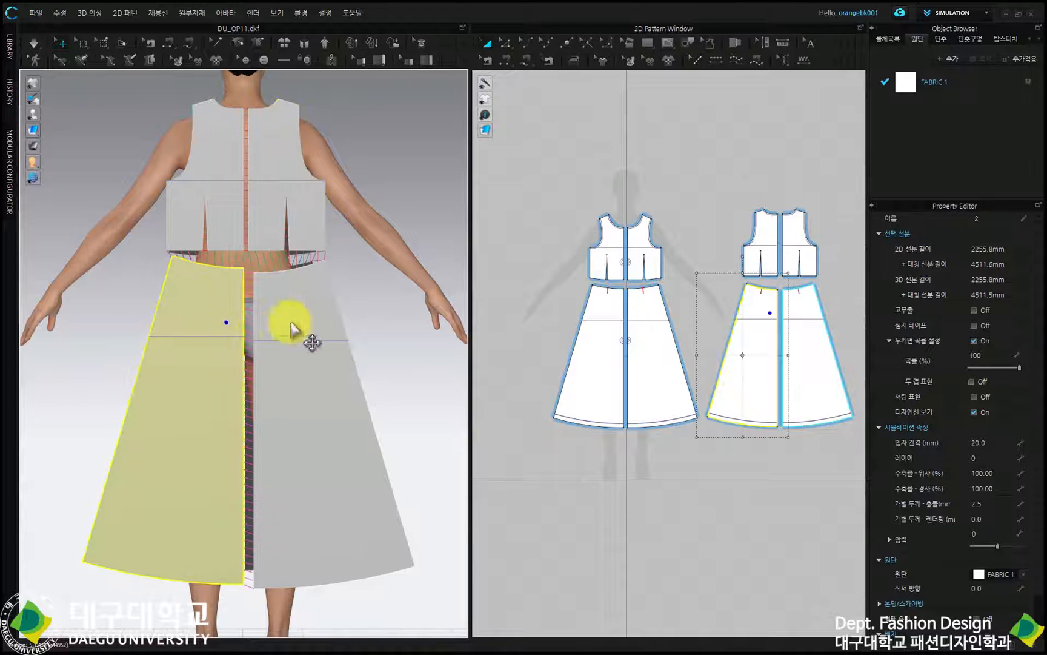
left_click(280, 328)
left_click_drag(280, 328, 278, 324)
left_click(263, 235)
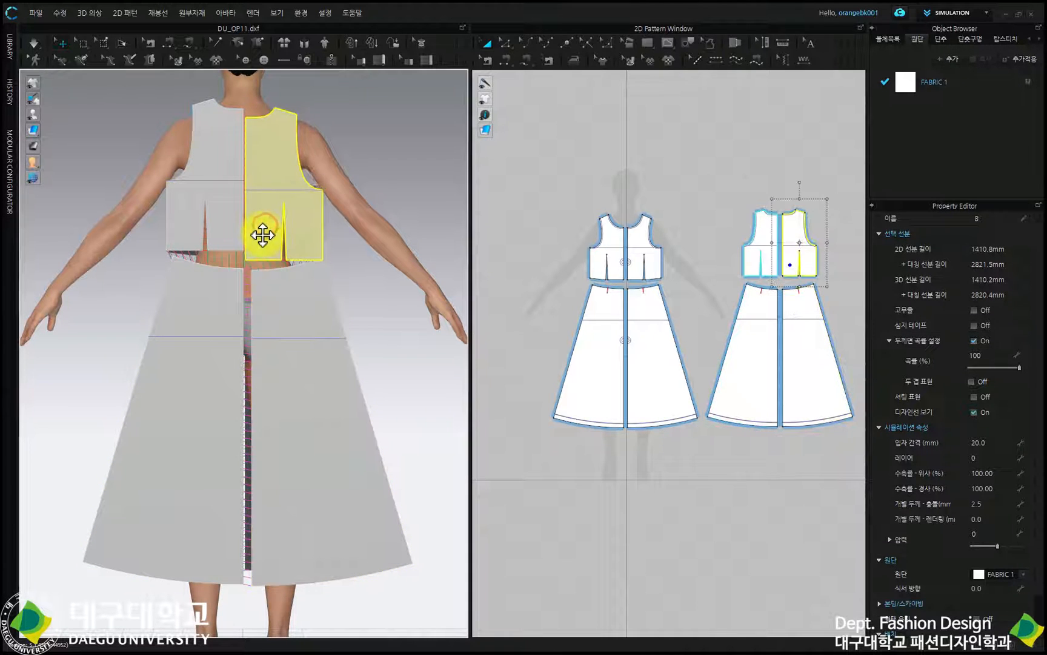
left_click(233, 229)
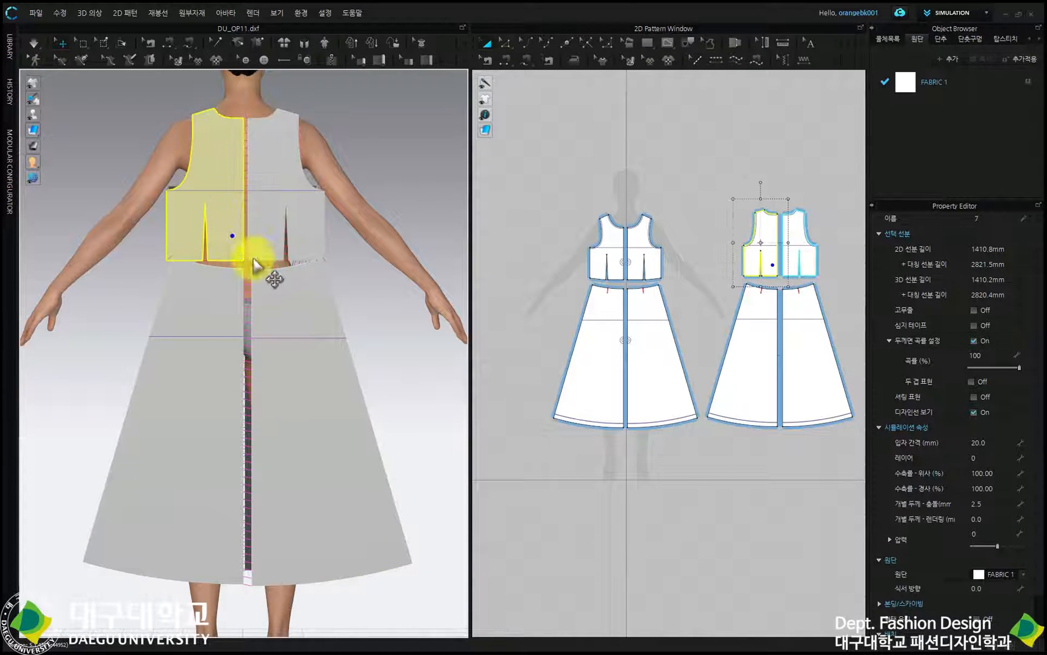
Step: Try simulating the dress on the avatar and undo the resulting drape
left_click(35, 44)
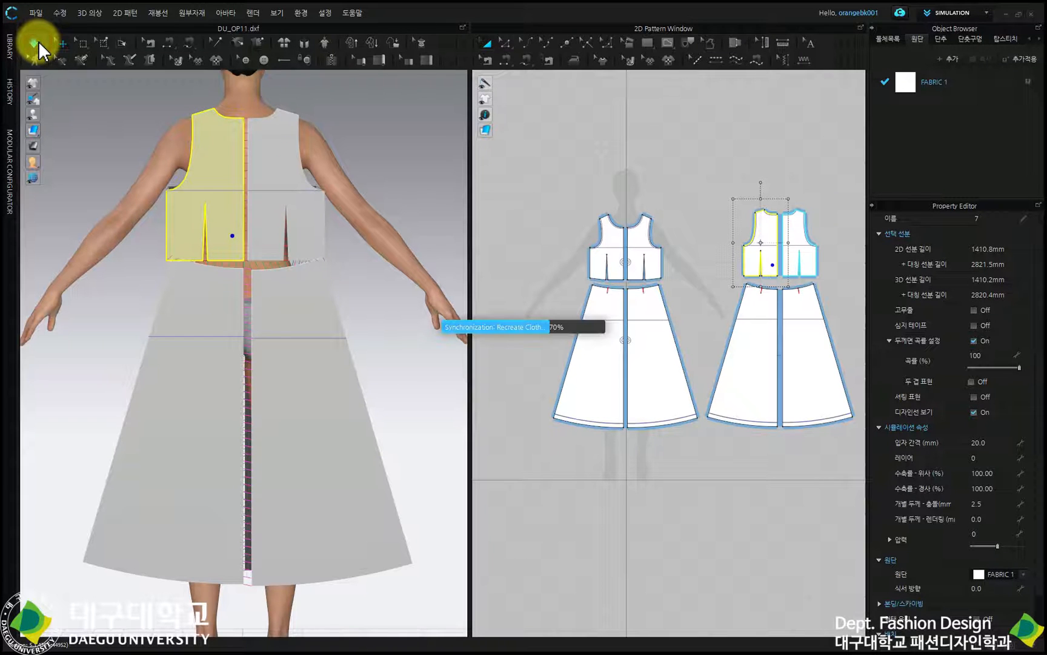
left_click(35, 44)
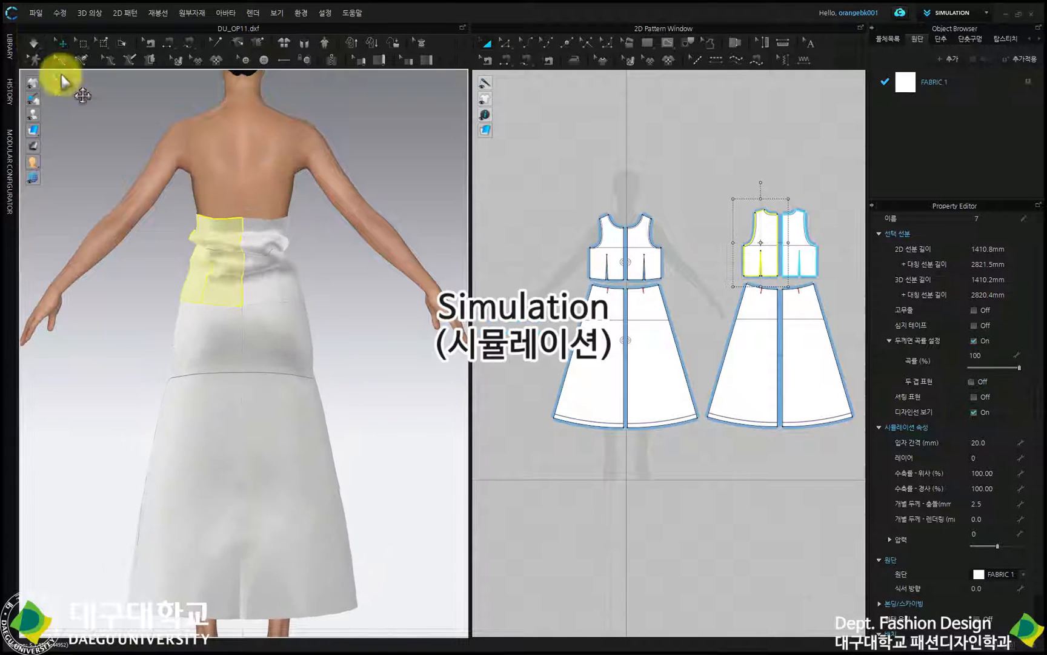
key("2")
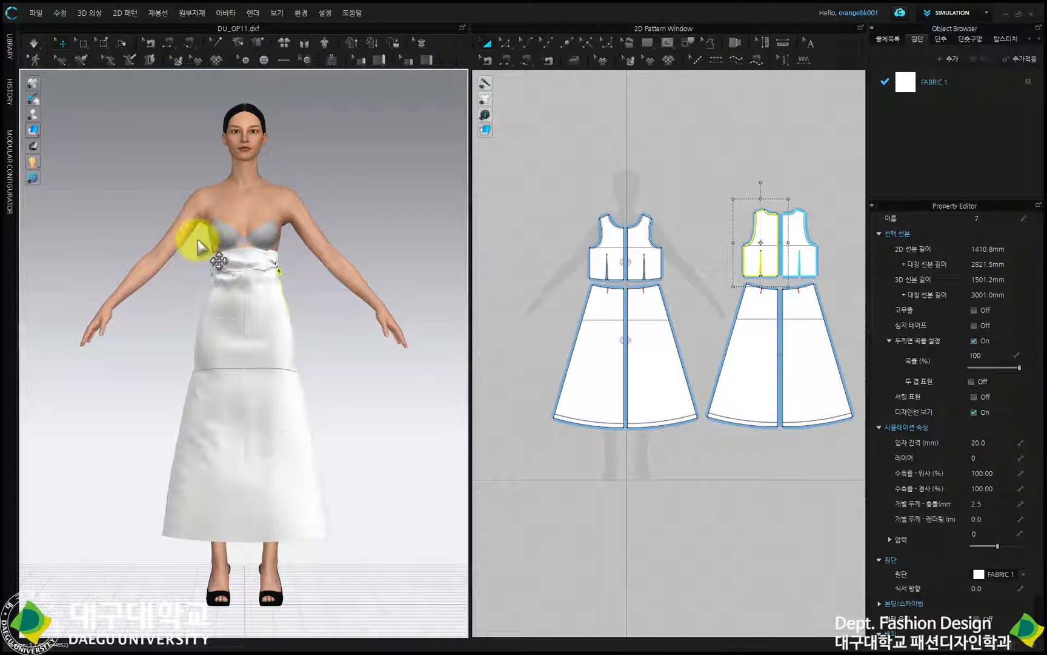
key("ctrl+z")
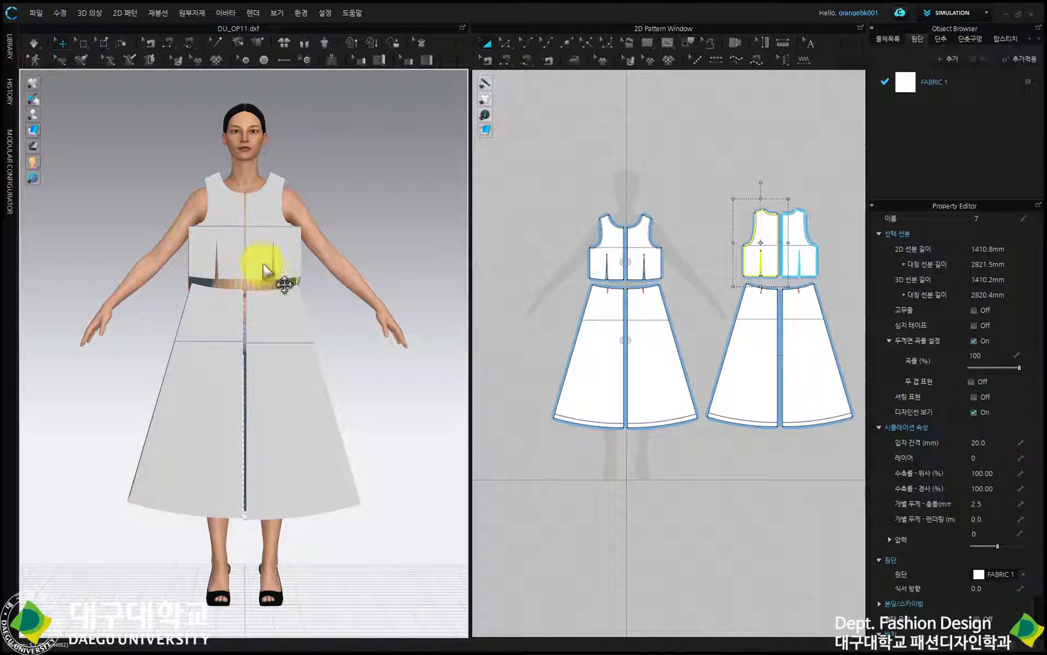
Step: Move the front bodice and front skirt pieces together closer to the front of the avatar's body
left_click_drag(269, 173, 289, 181)
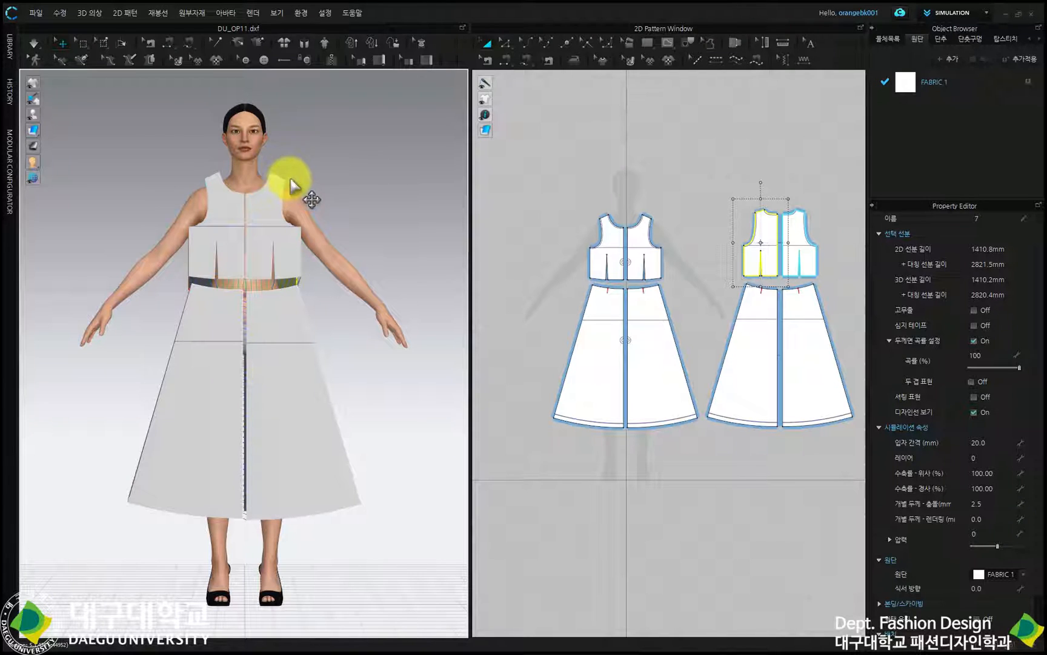
right_click_drag(207, 253, 338, 258)
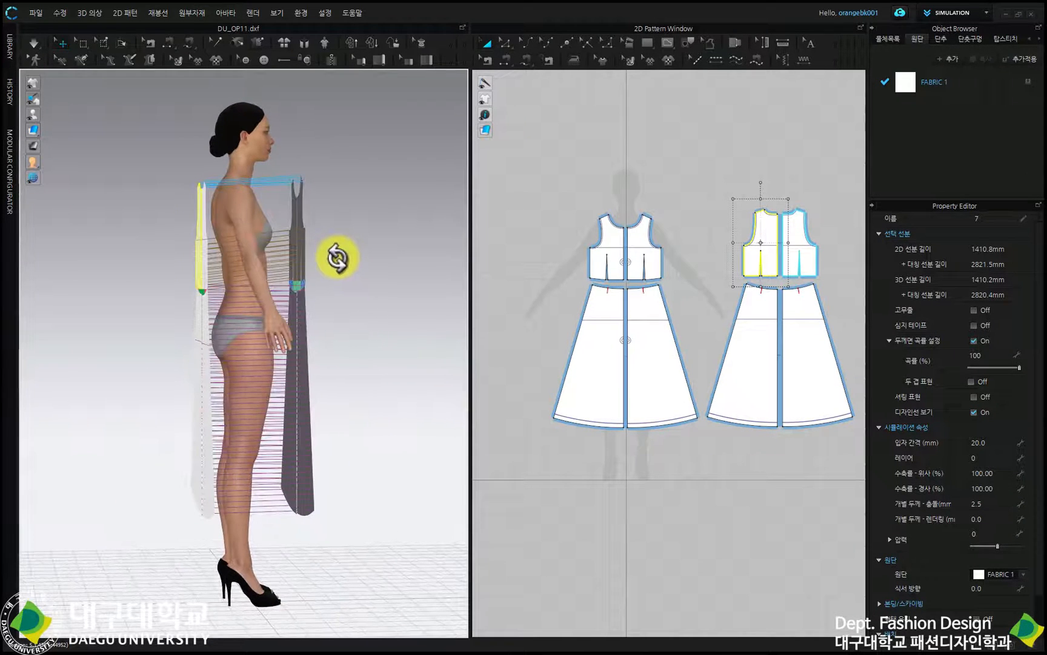
left_click_drag(541, 167, 704, 316)
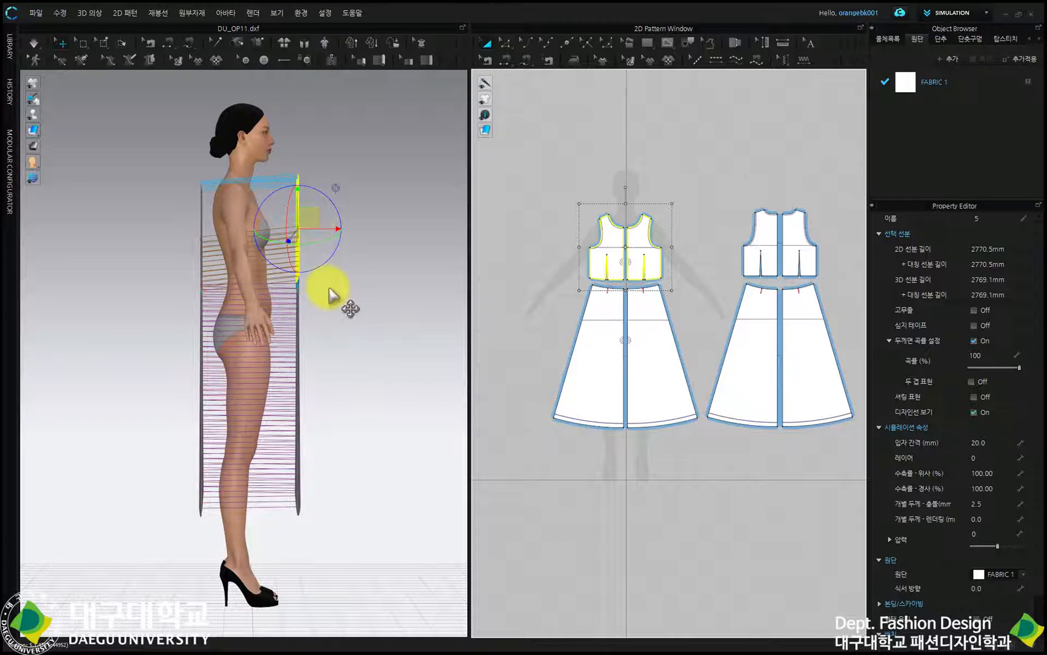
left_click(614, 353)
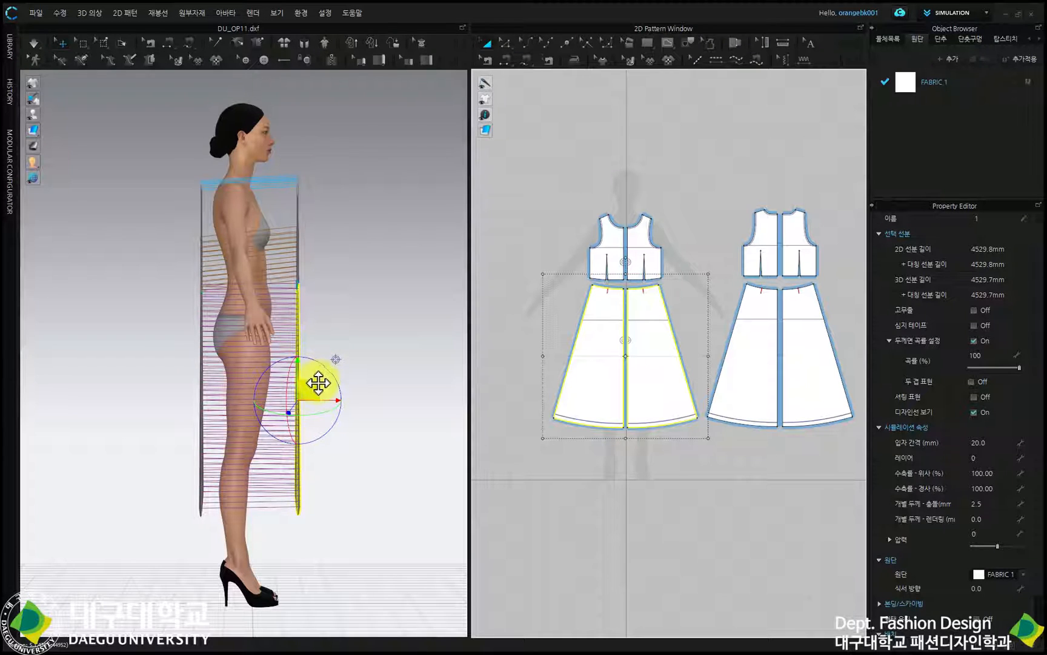
left_click_drag(530, 161, 700, 505)
left_click_drag(315, 317, 299, 316)
Step: Bring the front bodice slightly nearer the avatar's chest and the back bodice nearer its back
left_click_drag(533, 176, 667, 292)
left_click_drag(298, 231, 296, 231)
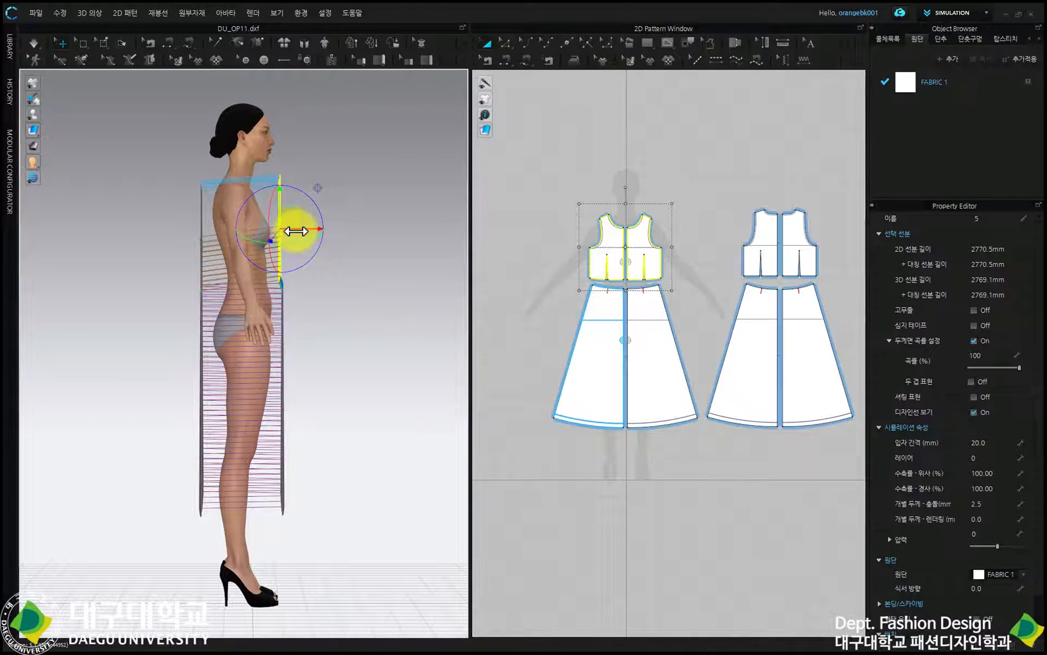
left_click_drag(696, 153, 866, 286)
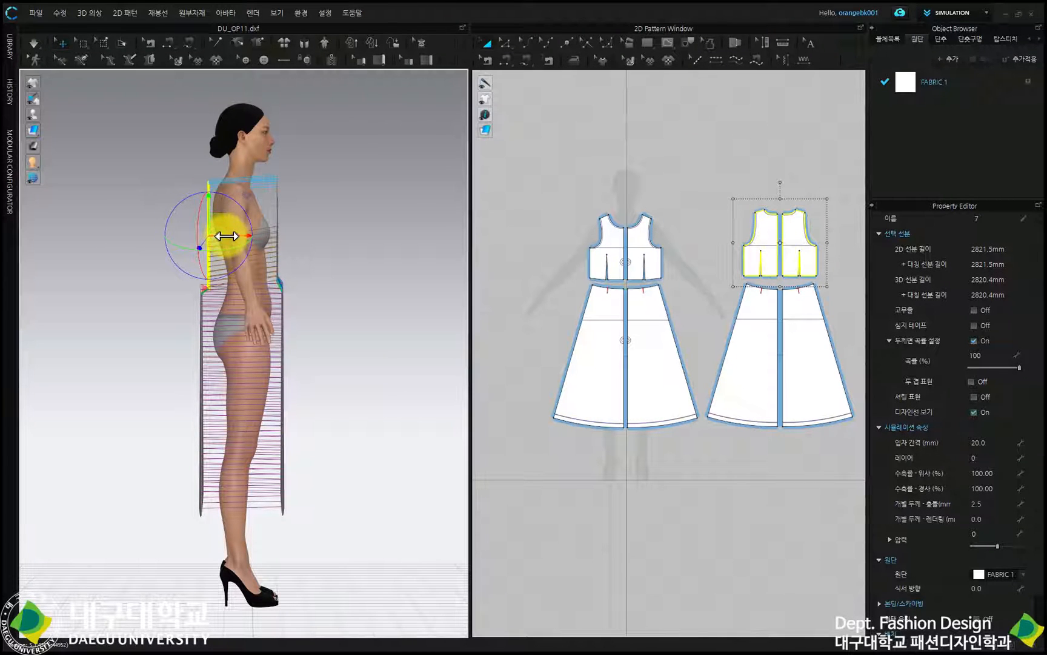
Step: Simulate the sewn dress so that it drapes on the avatar
key("space")
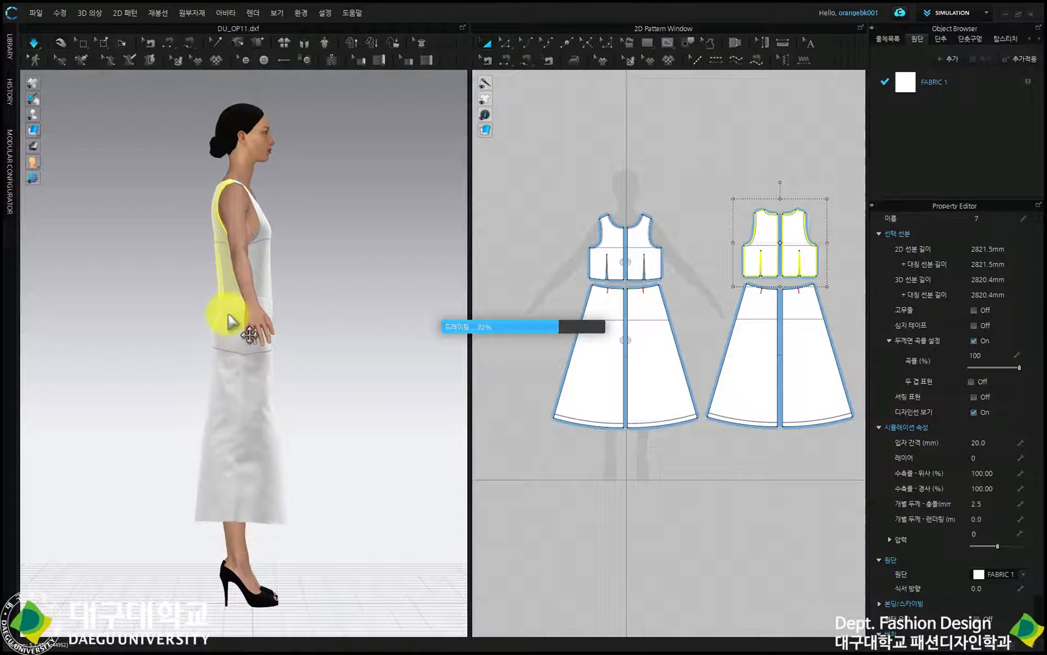
right_click_drag(300, 300, 300, 206)
scroll(303, 287, "up", 3)
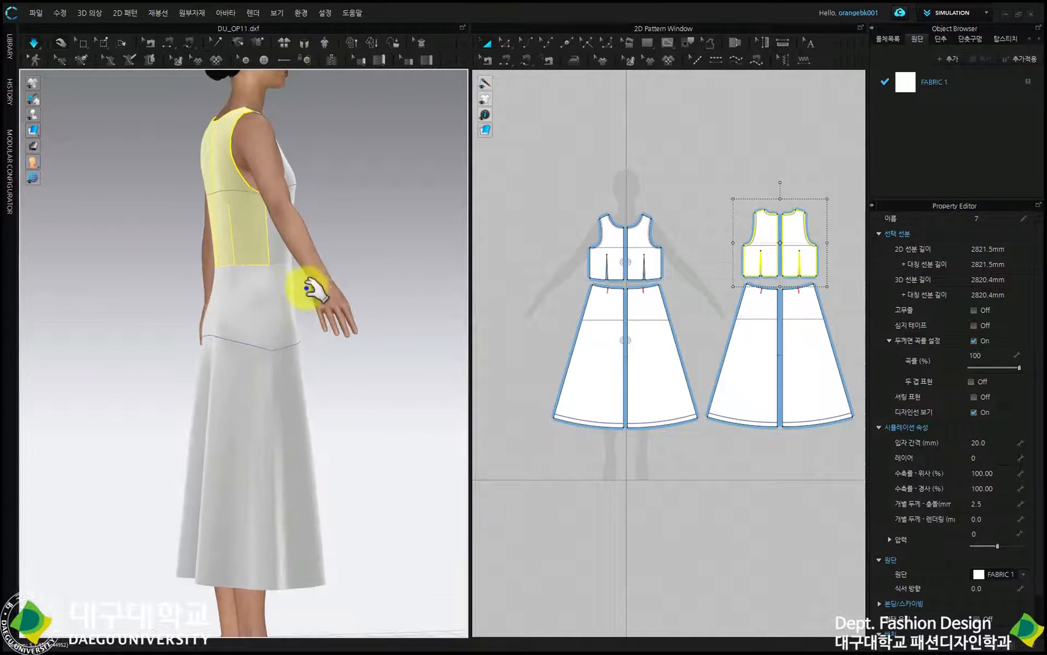
right_click_drag(304, 287, 281, 287)
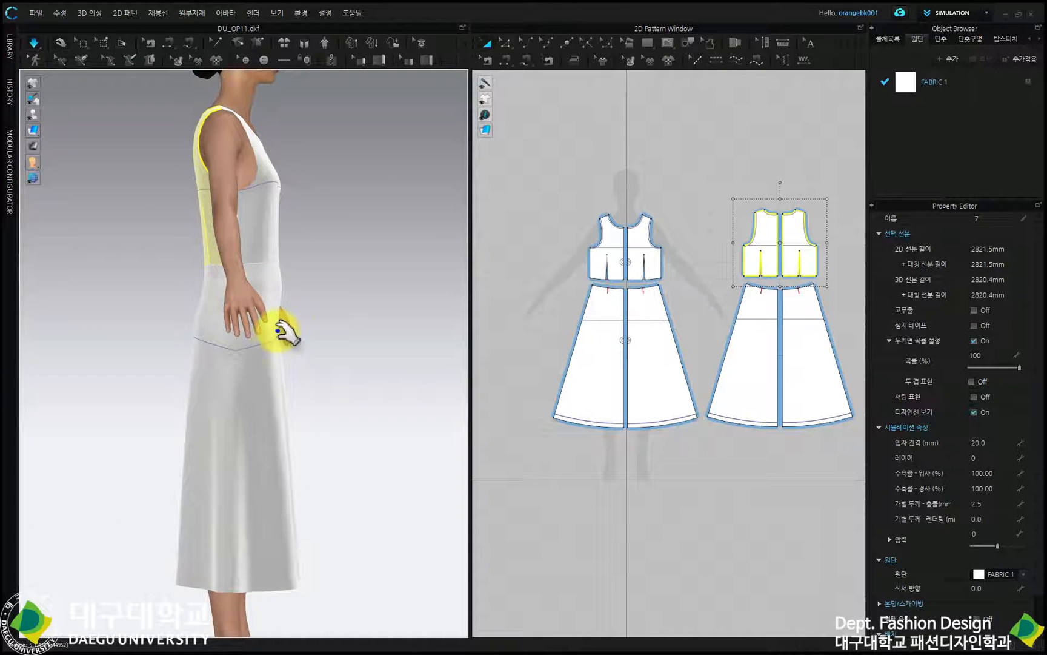
scroll(279, 330, "down", 4)
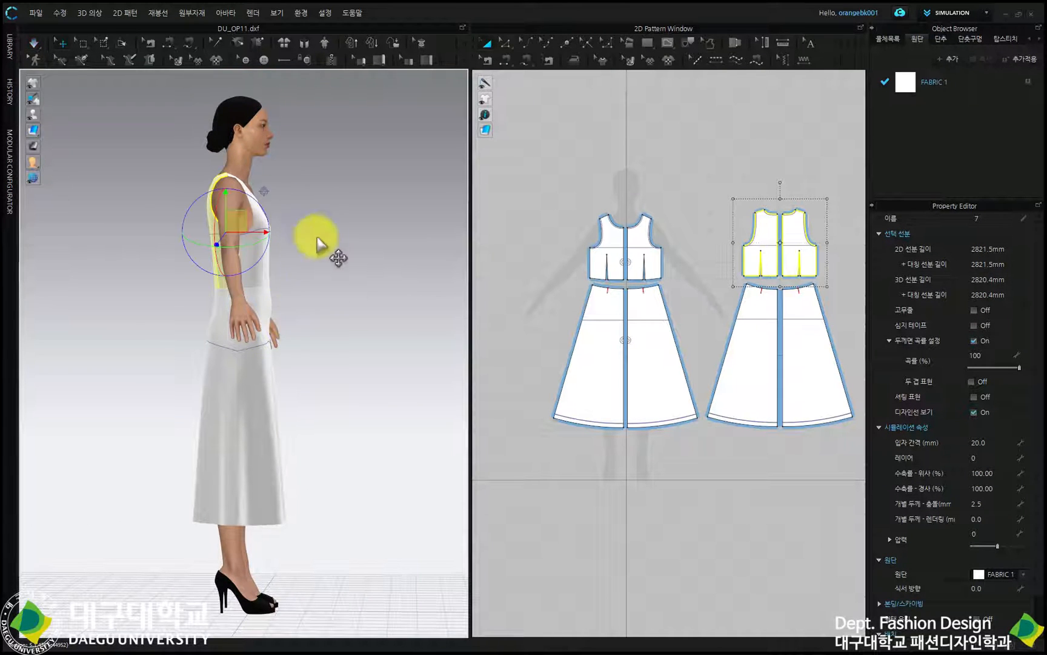
Step: Examine the draped dress from the front and side, checking the shoulders, neckline, armholes and waist
right_click_drag(316, 237, 361, 311)
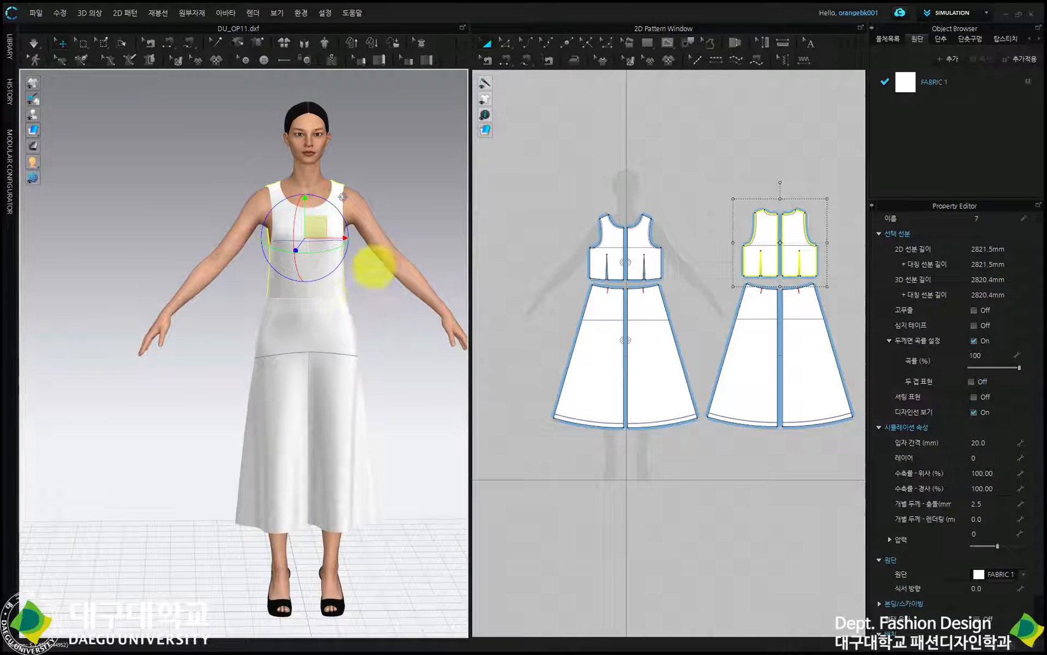
scroll(368, 265, "up", 5)
right_click_drag(305, 265, 273, 286)
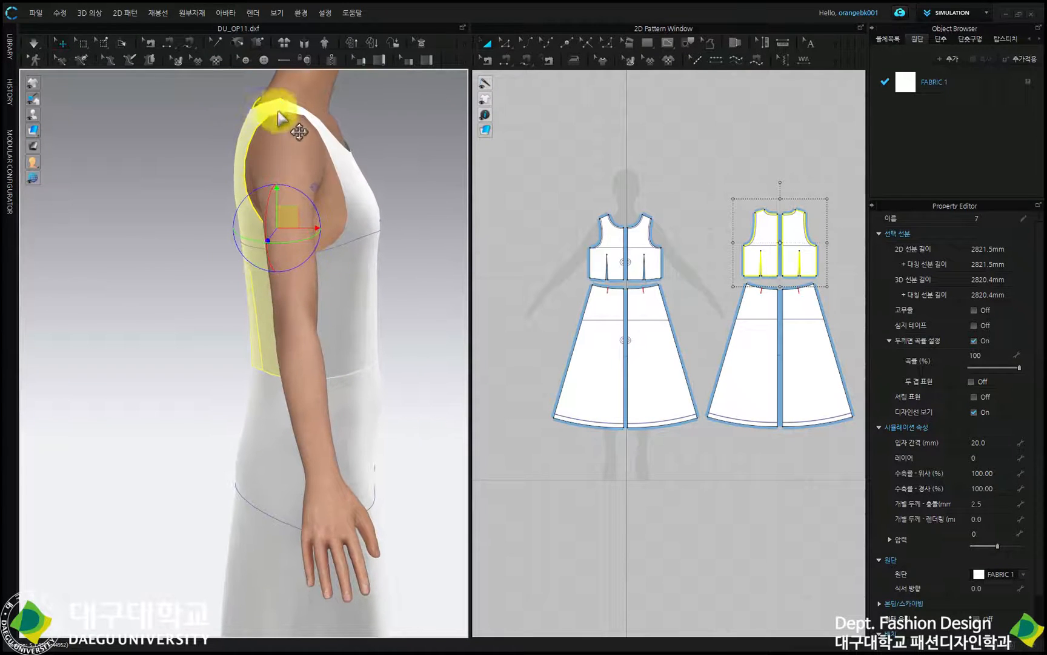
mouse_move(280, 118)
left_mouse_down()
mouse_move(351, 168)
mouse_move(287, 105)
left_mouse_up()
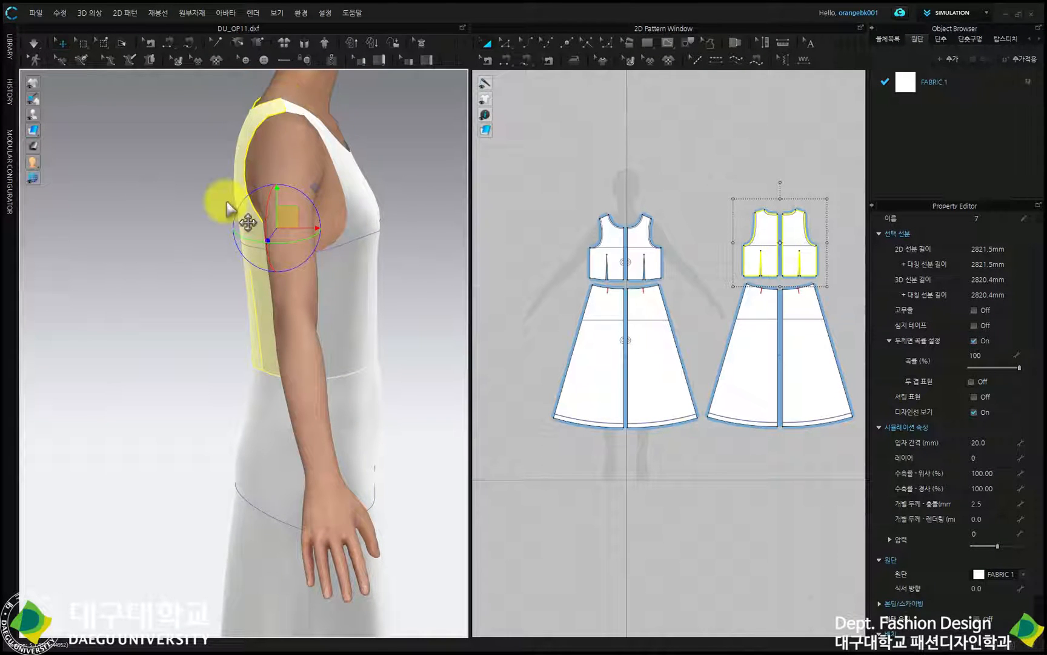
key("2")
scroll(325, 278, "up", 3)
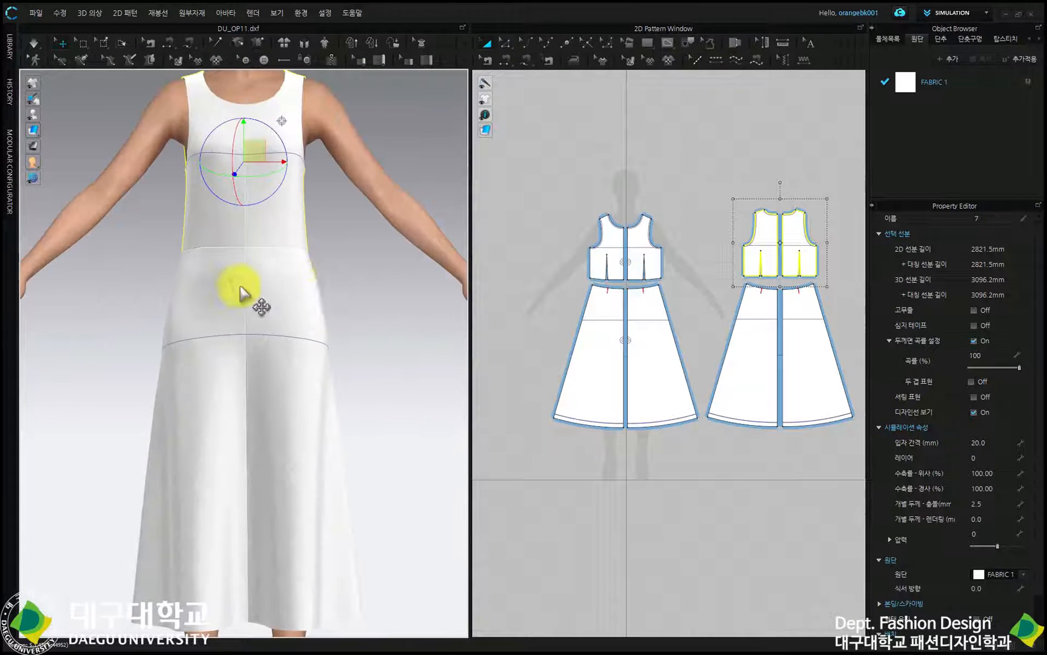
right_click_drag(240, 289, 250, 350)
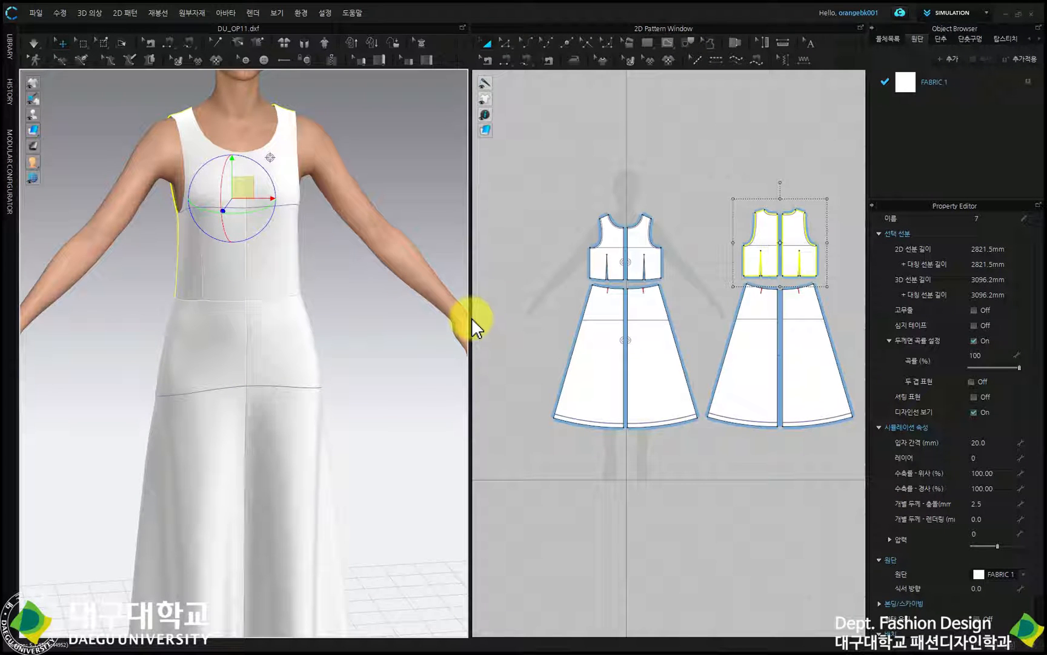
scroll(410, 227, "down", 5)
left_click(410, 227)
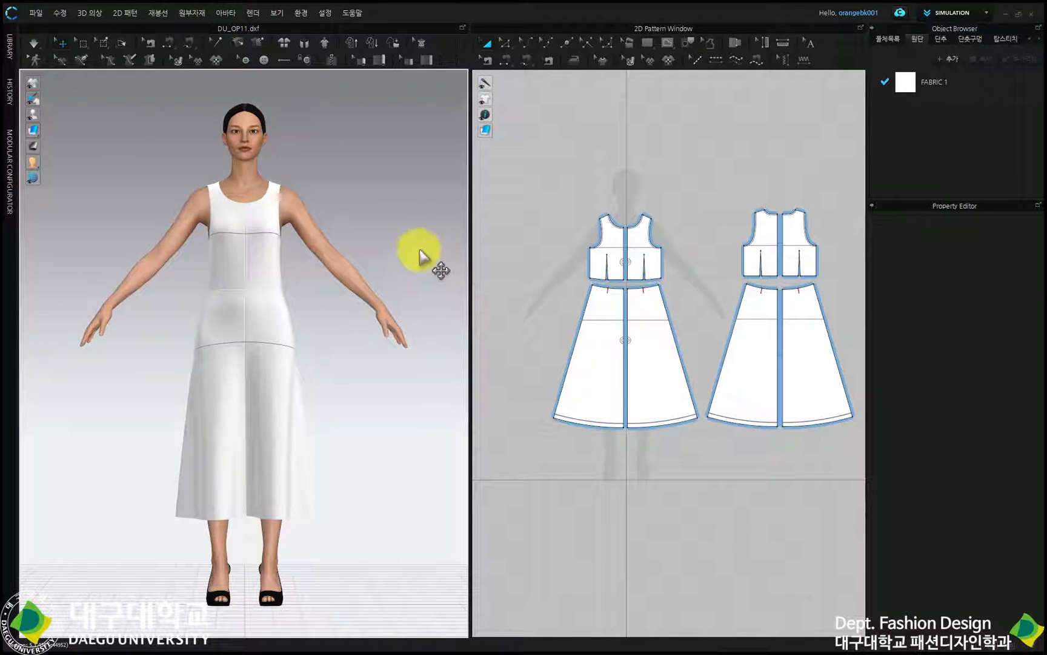
scroll(374, 248, "up", 4)
right_click_drag(372, 318, 433, 323)
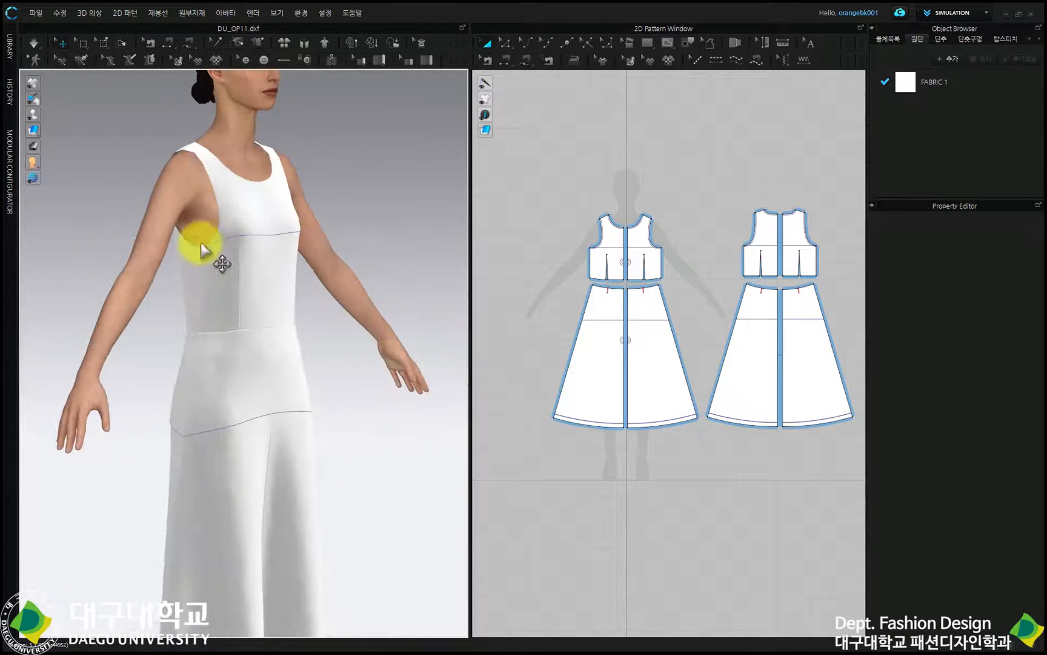
scroll(203, 248, "up", 4)
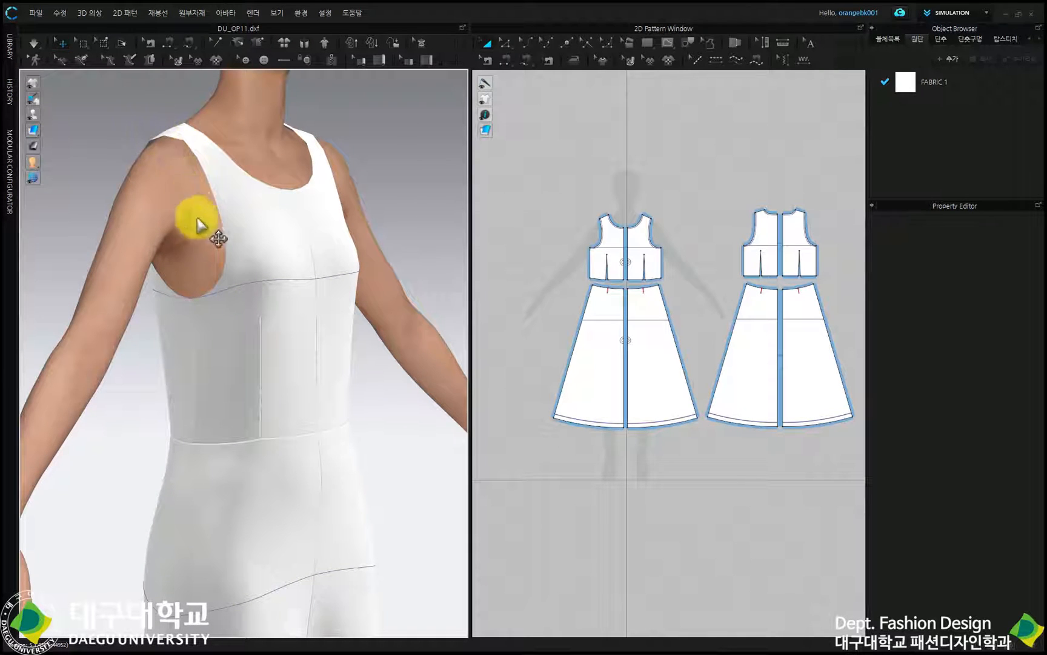
Step: Turn on elastic for the front bodice's neckline and armhole edges with a ratio of 100
left_click(501, 46)
scroll(643, 227, "up", 3)
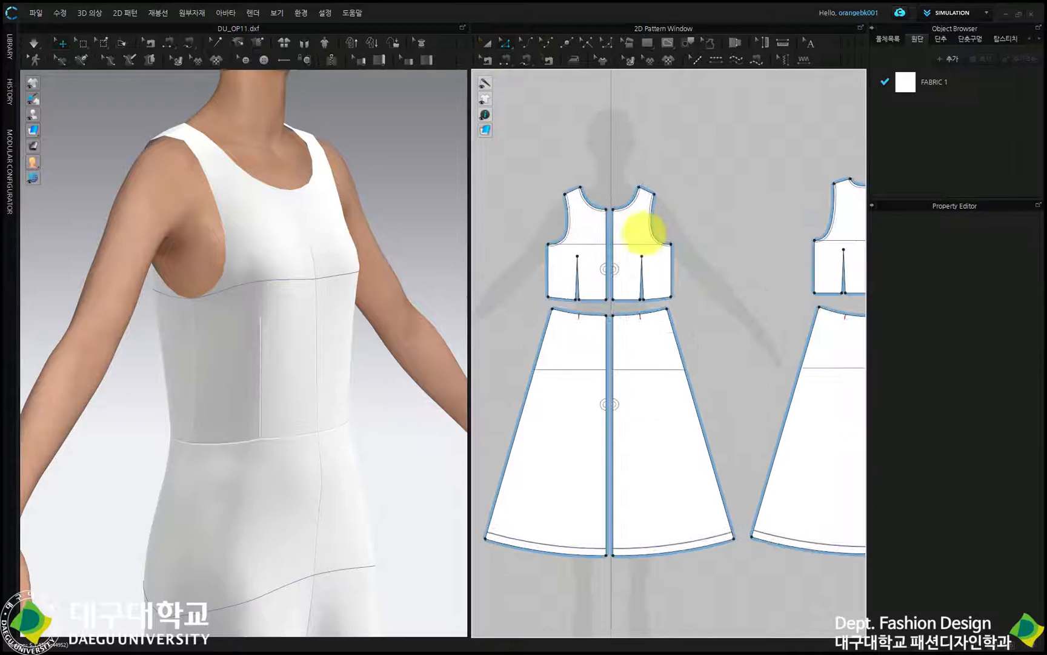
left_click(639, 194)
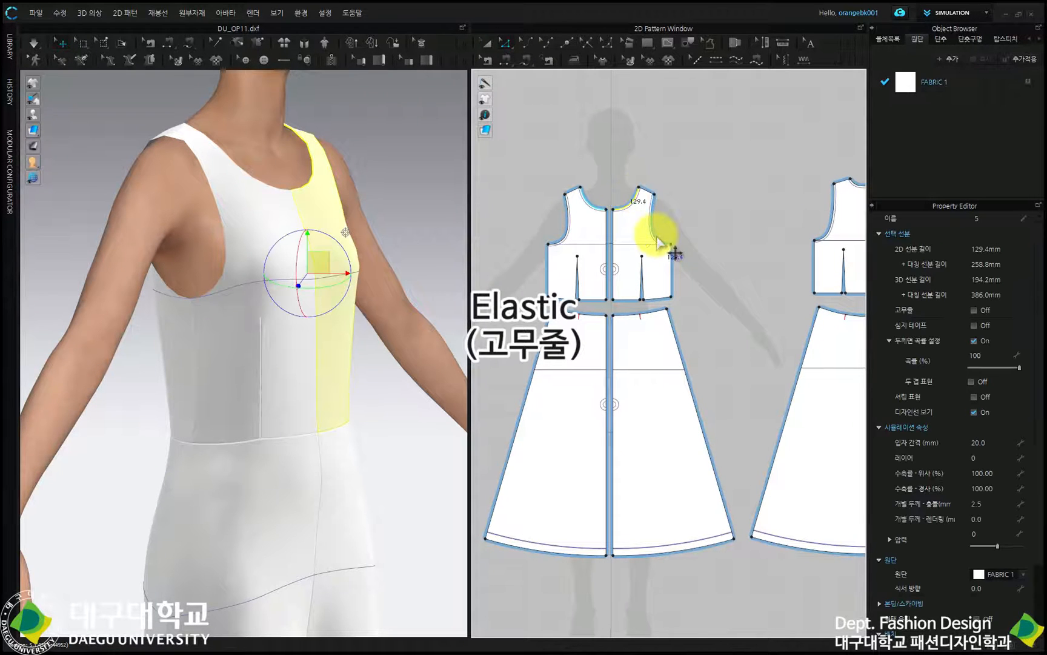
left_click(659, 234, "shift")
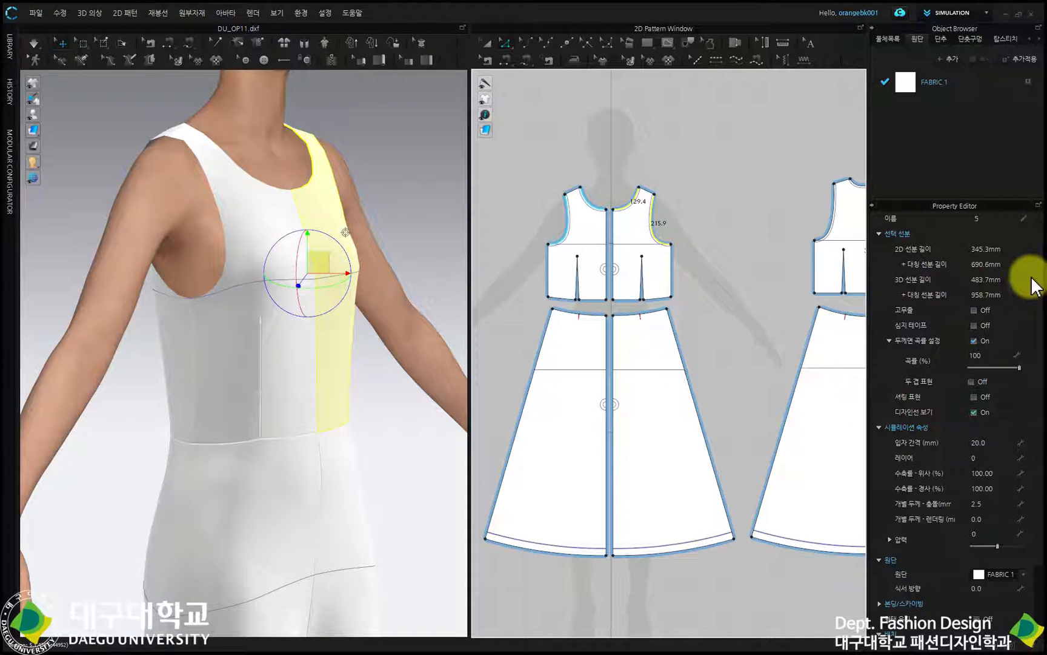
left_click(973, 309)
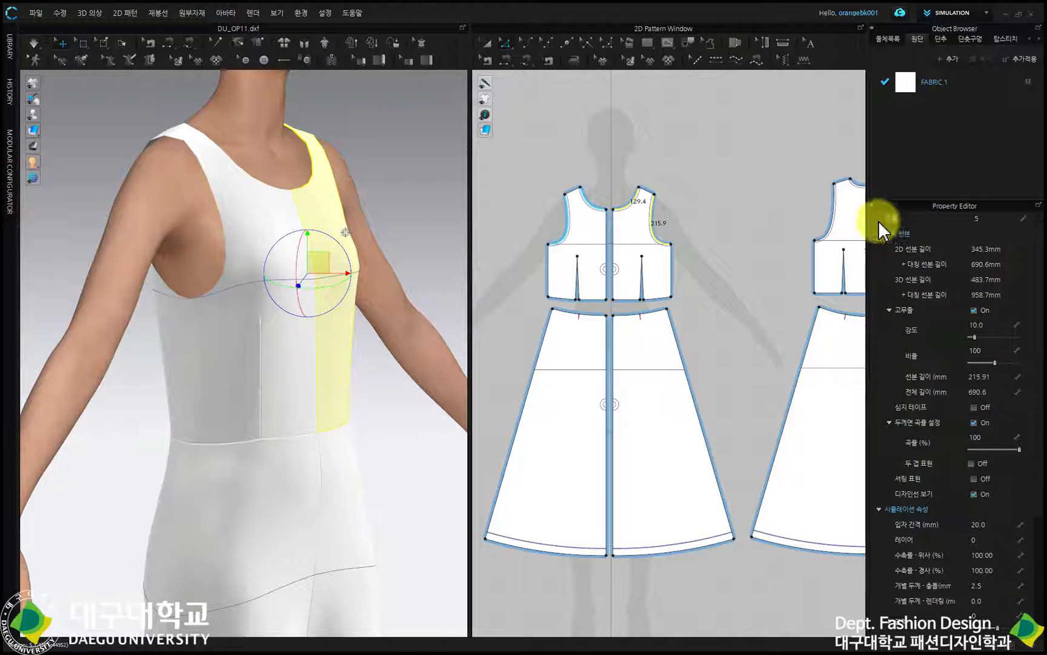
Step: Turn on elastic for the back bodice's neckline and armhole edges and set its ratio to 100
left_click(836, 213)
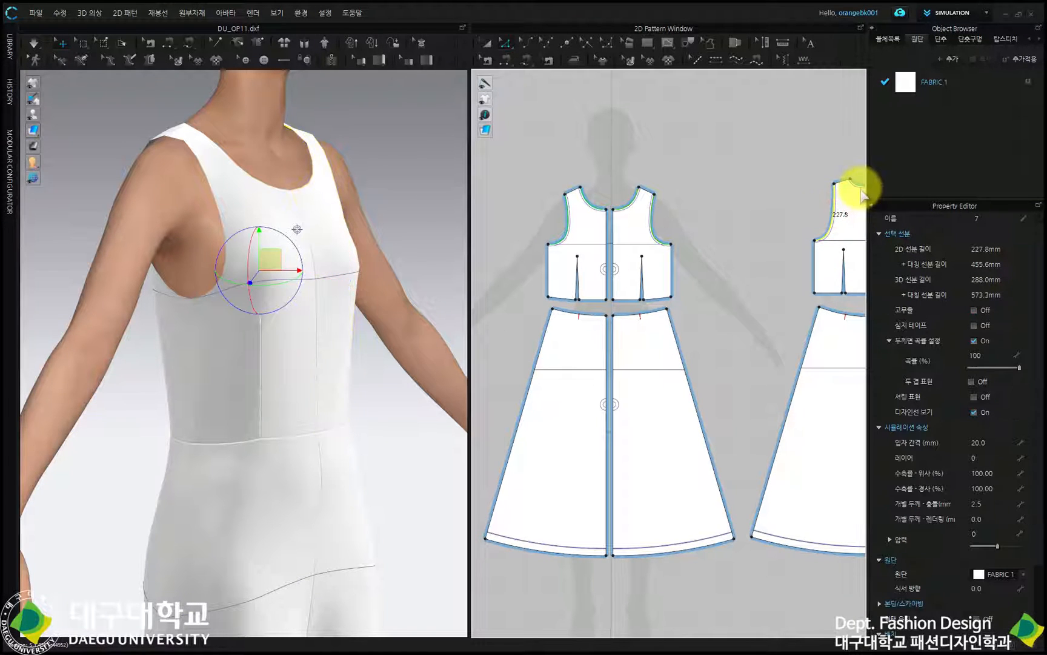
left_click(973, 310)
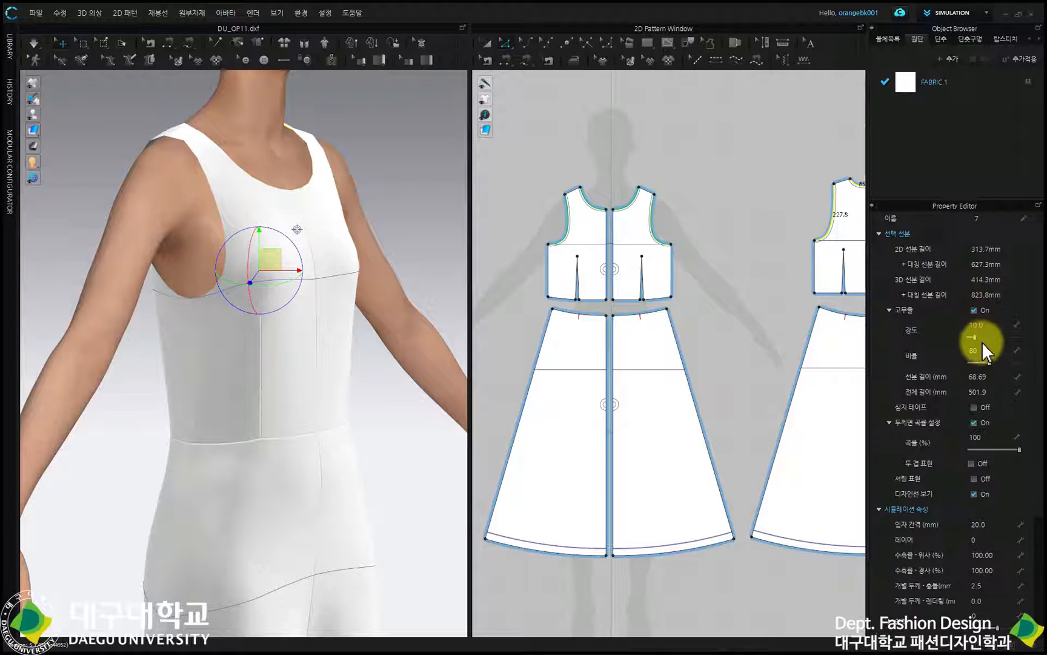
left_click(982, 351)
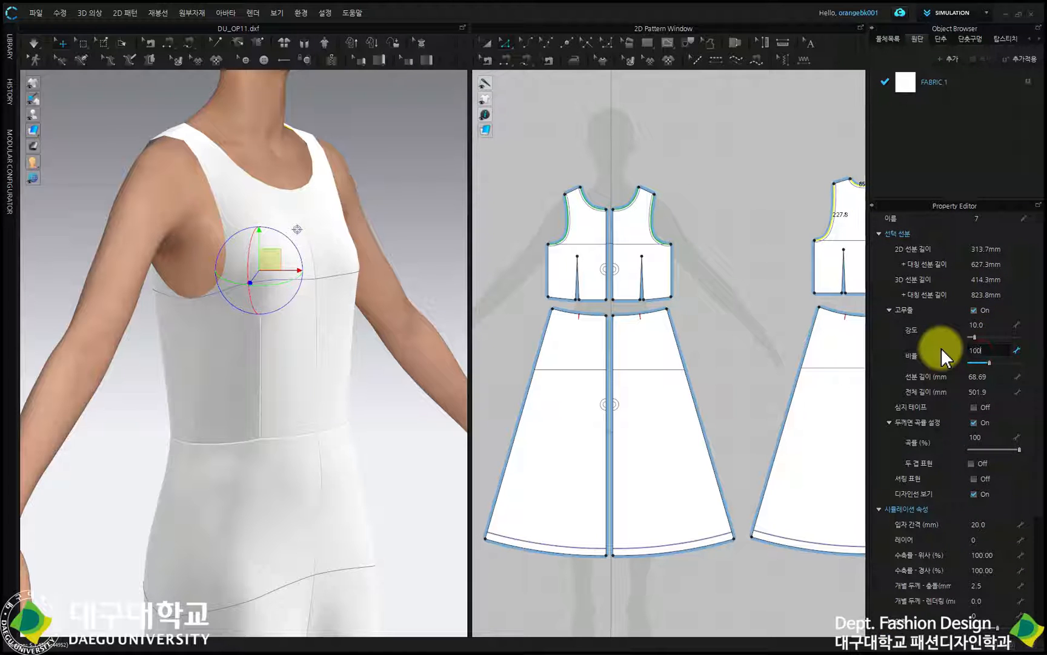
left_click(646, 159)
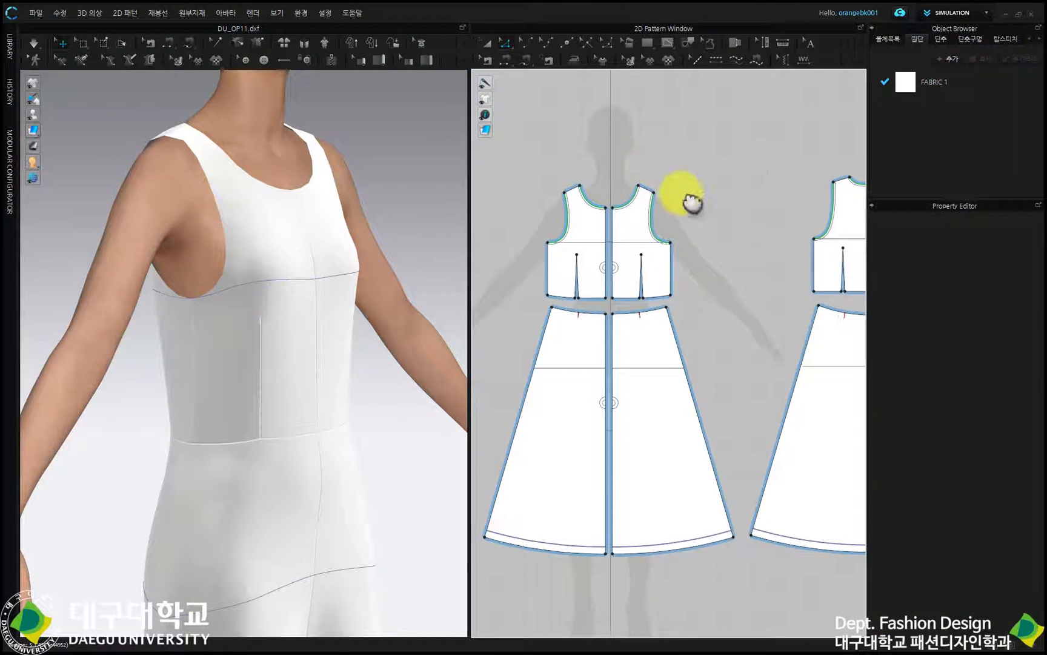
Step: Simulate the dress again with the elastic applied to the neckline and armhole edges
scroll(618, 179, "down", 2)
scroll(628, 189, "down", 1)
key("2")
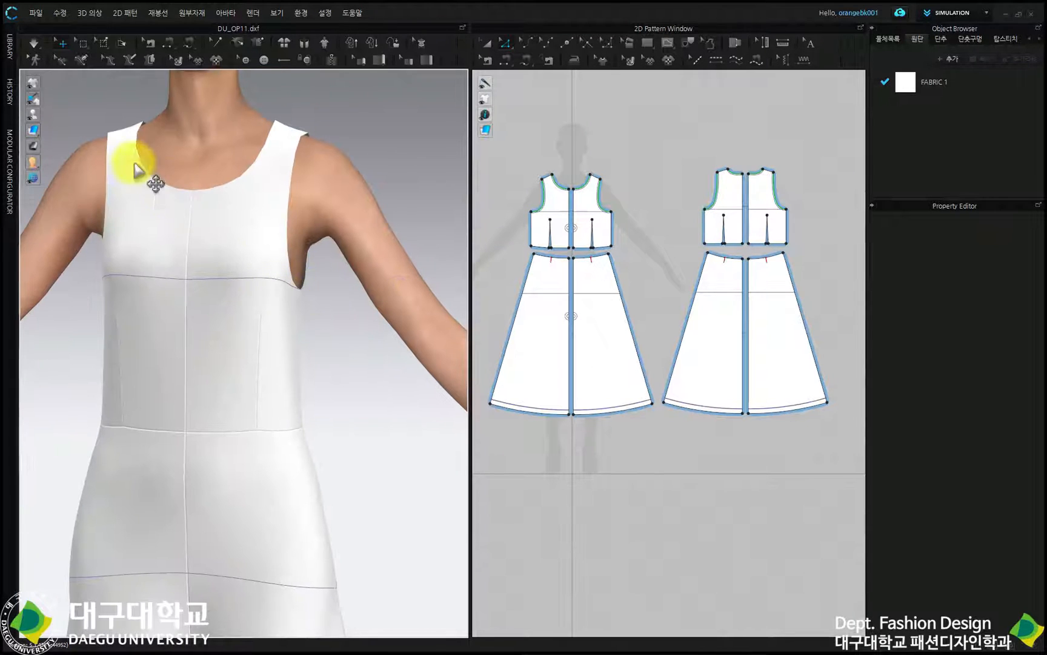
left_click(36, 45)
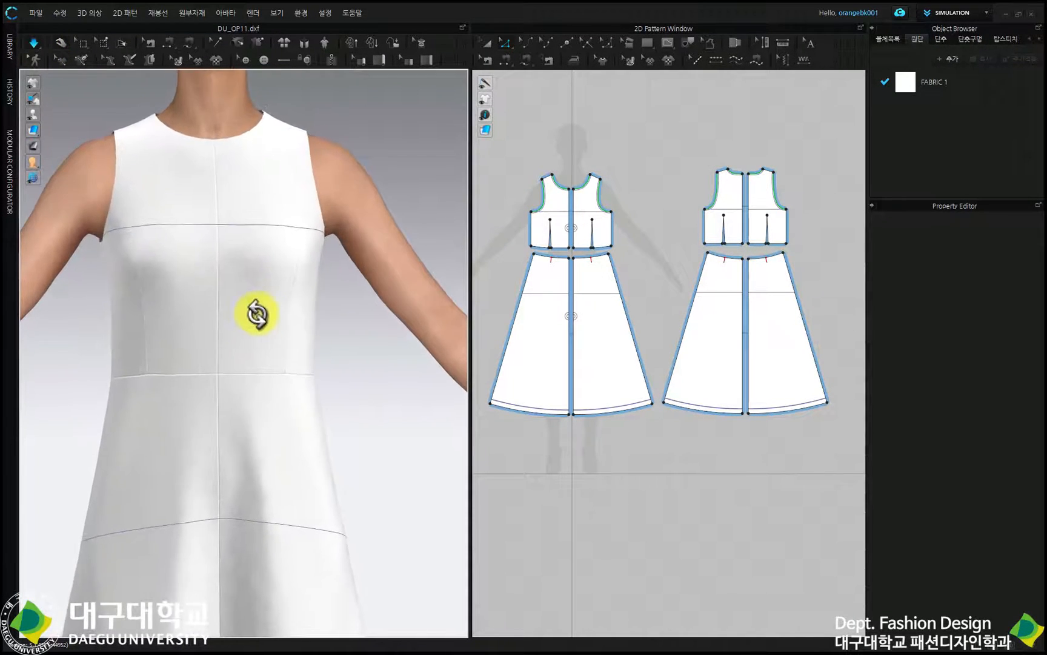
Step: Examine the simulated dress from both sides, checking the bodice, waist and skirt silhouette down to the hem
right_click_drag(253, 311, 385, 317)
scroll(282, 206, "down", 1)
scroll(282, 206, "down", 2)
left_click(231, 229)
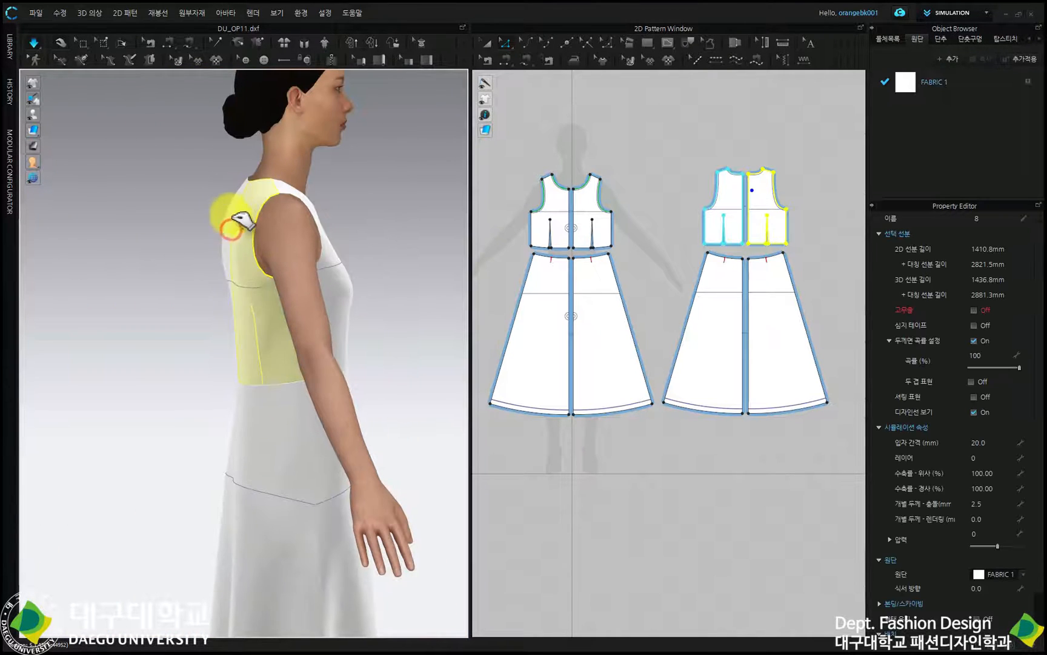
left_click(230, 199)
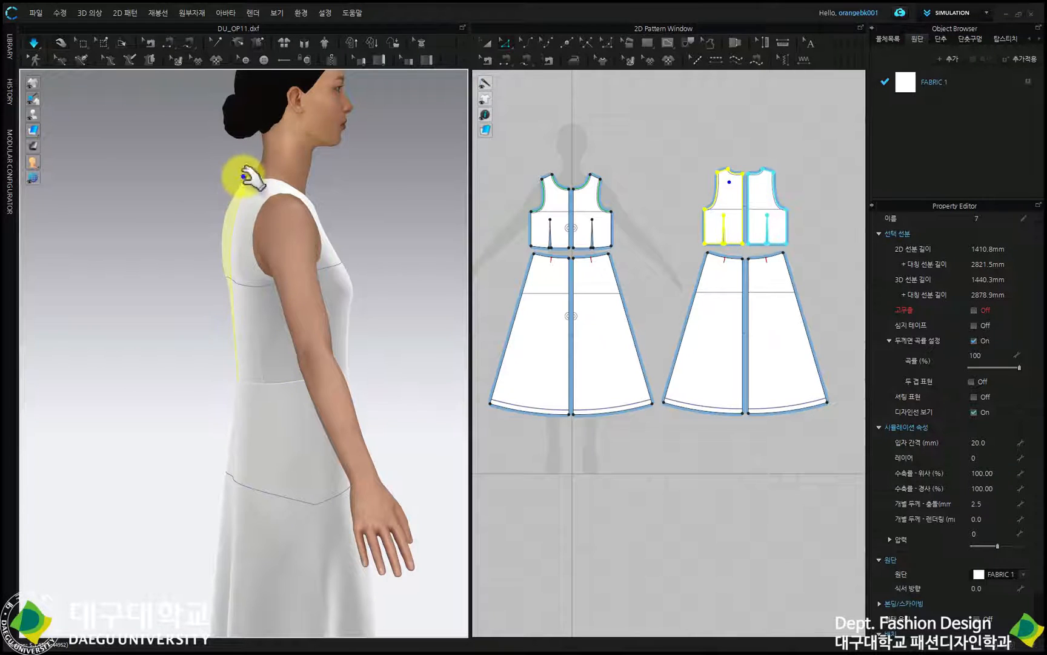
right_click_drag(350, 299, 320, 290)
left_click(339, 330)
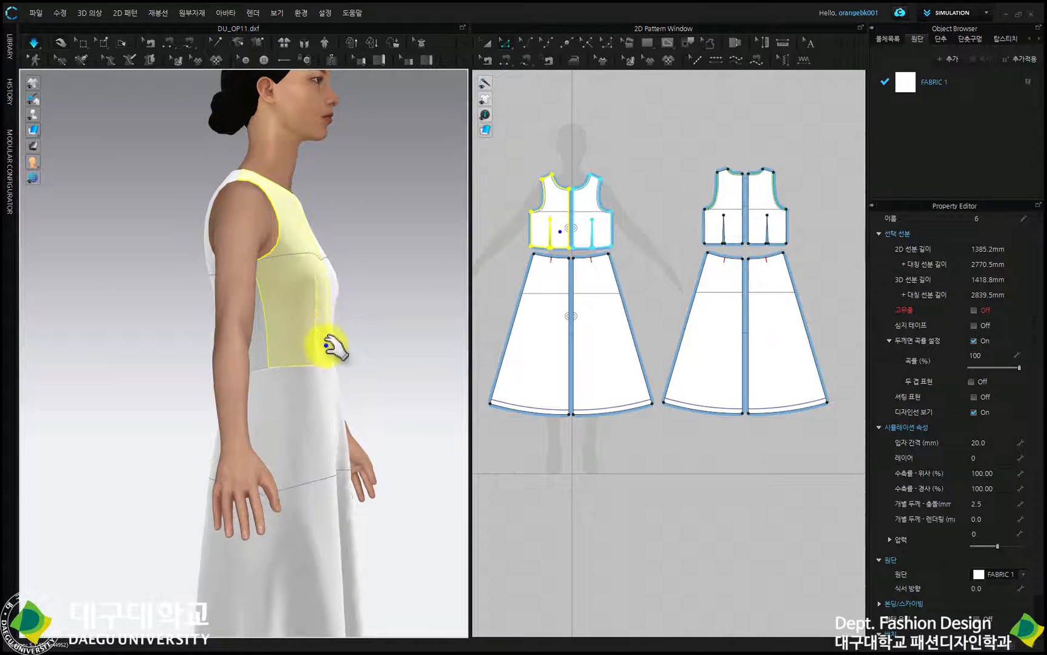
left_click(325, 398)
scroll(326, 400, "down", 2)
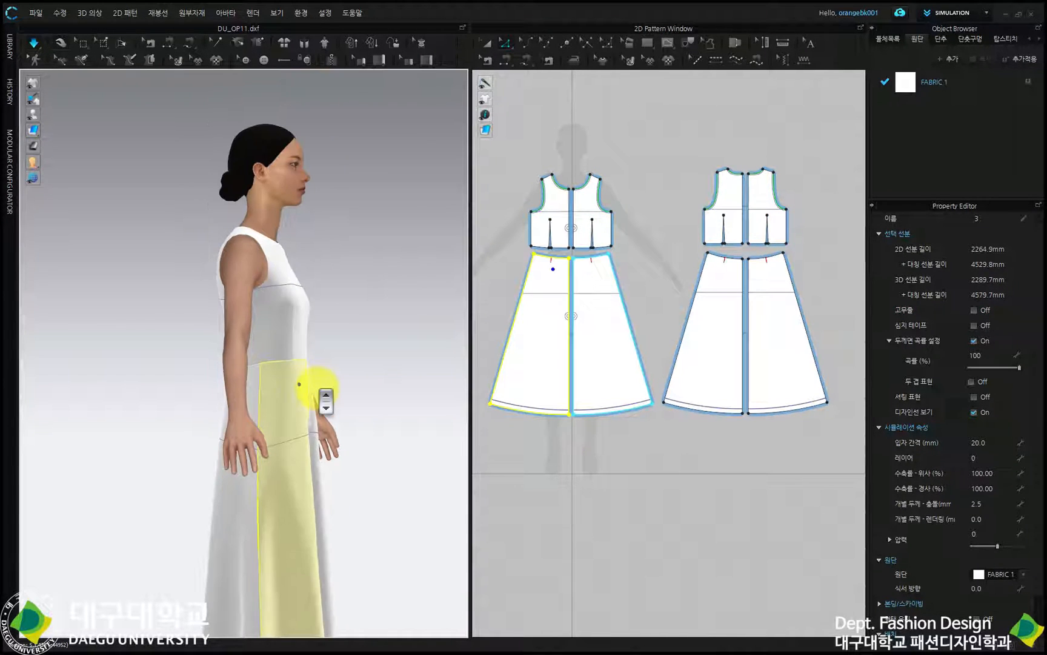
key("4")
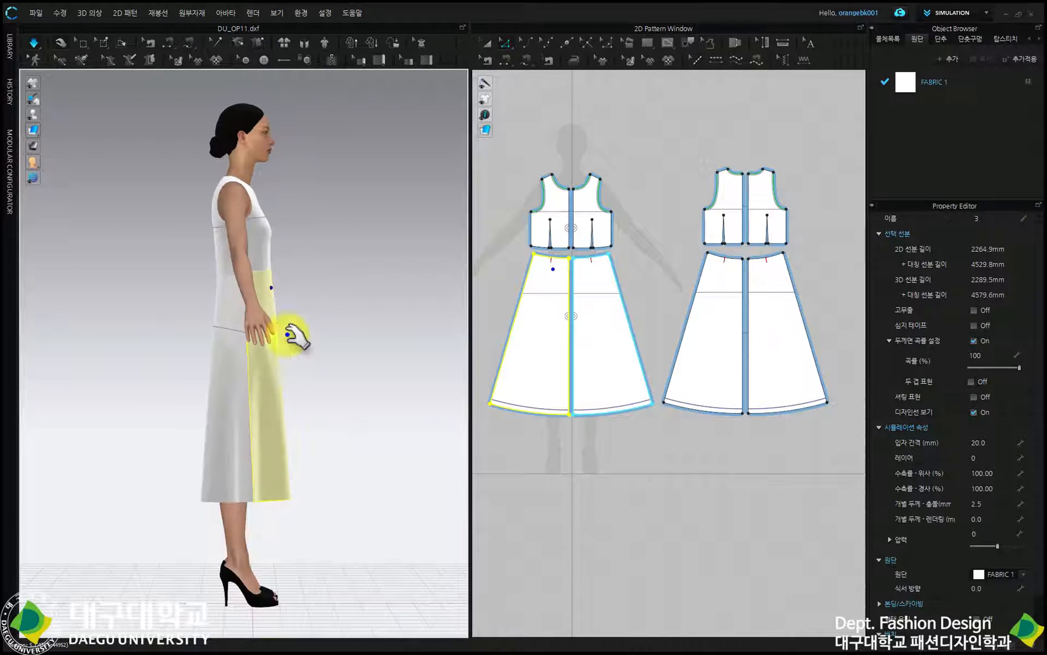
scroll(287, 331, "up", 3)
middle_click_drag(254, 243, 262, 339)
scroll(363, 318, "down", 3)
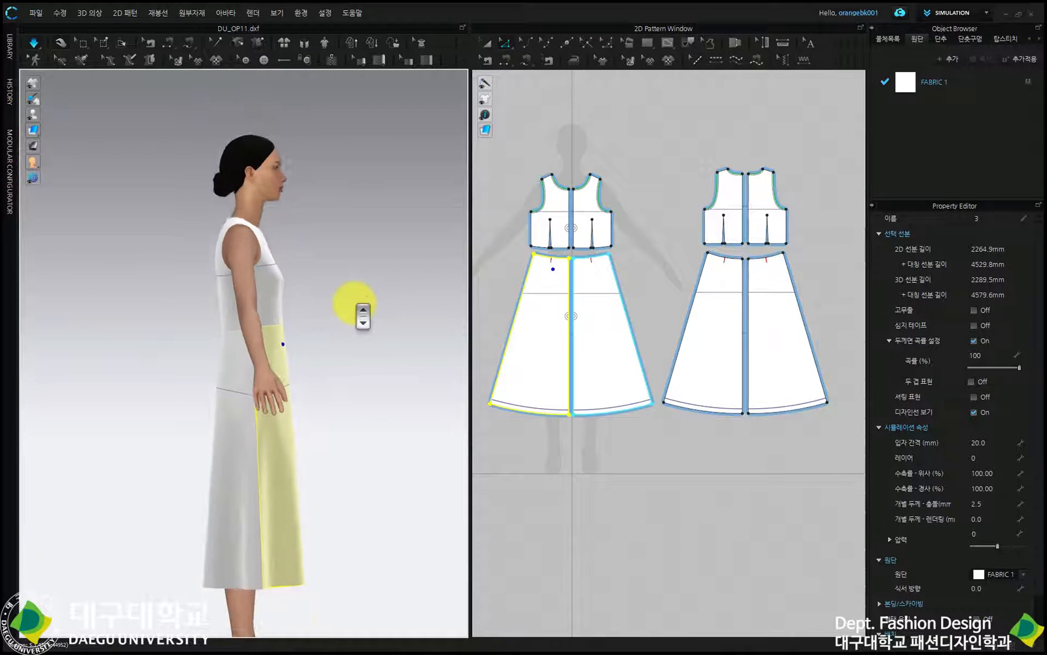
scroll(363, 315, "up", 3)
scroll(363, 315, "down", 1)
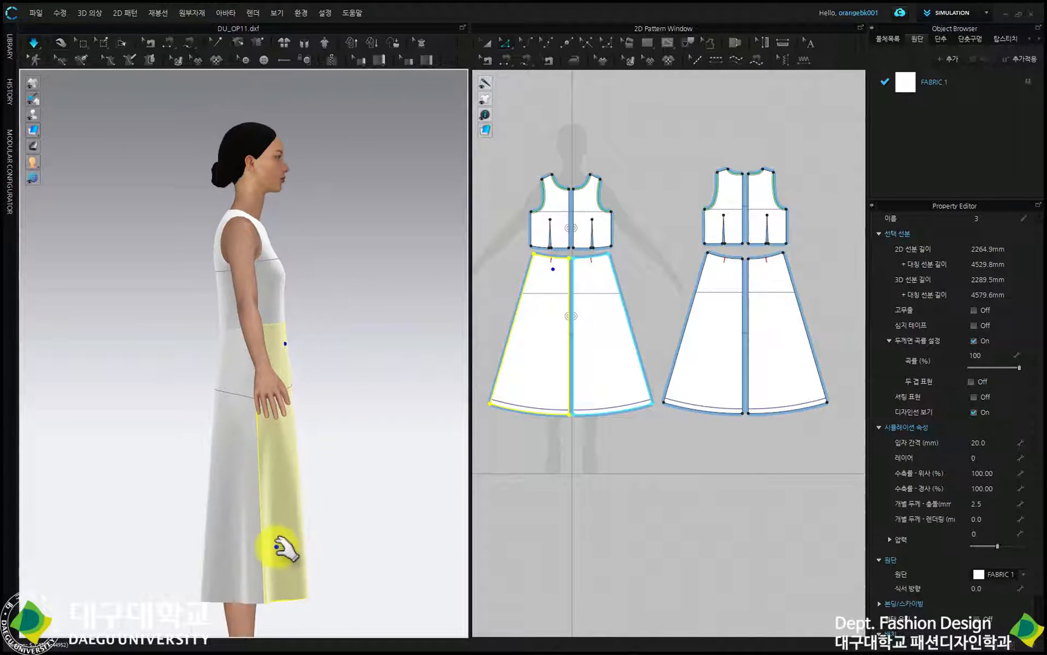
Step: Clear the pattern selection and examine the simulated dress from the front, from the whole figure to the bodice and waist
scroll(317, 222, "up", 2)
key("2")
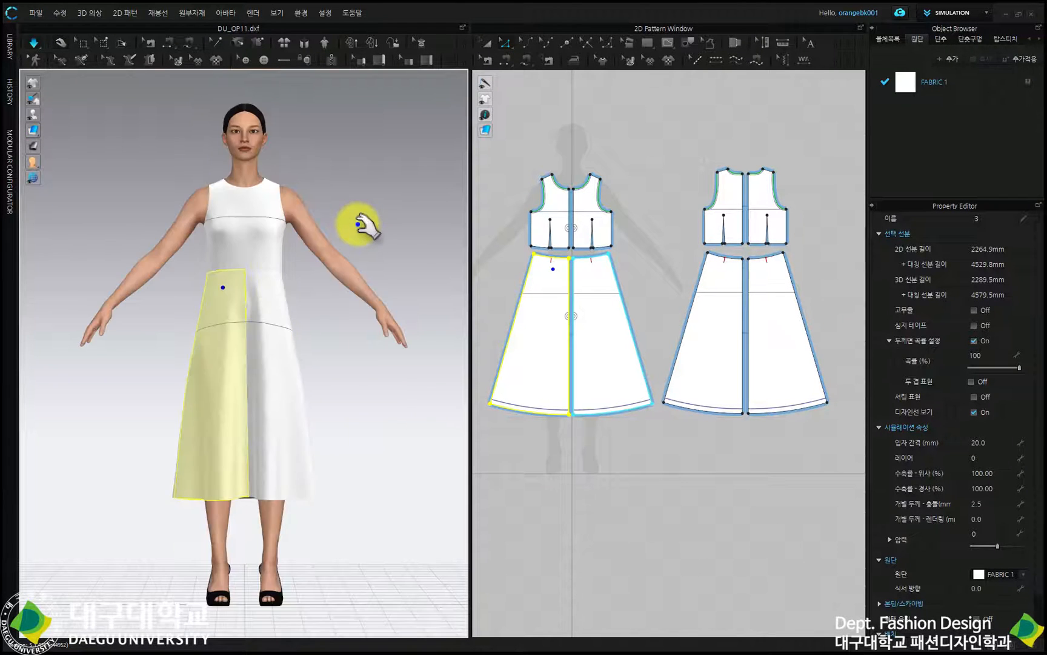
scroll(362, 222, "up", 3)
middle_click_drag(361, 224, 350, 292)
left_click(349, 200)
scroll(327, 344, "up", 1)
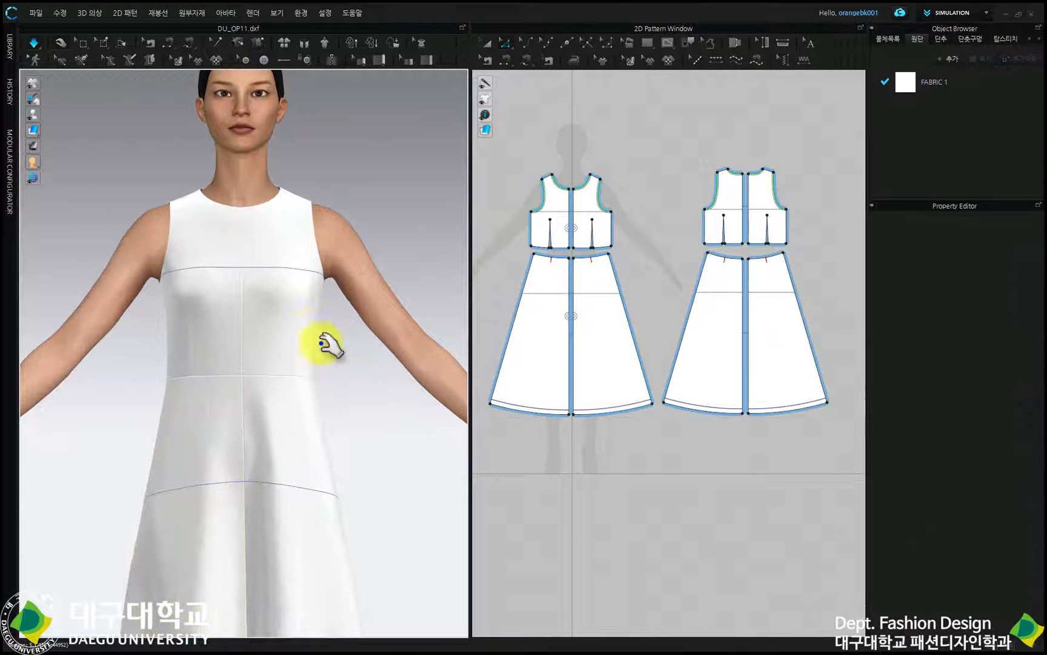
right_click_drag(321, 370, 366, 377)
key("2")
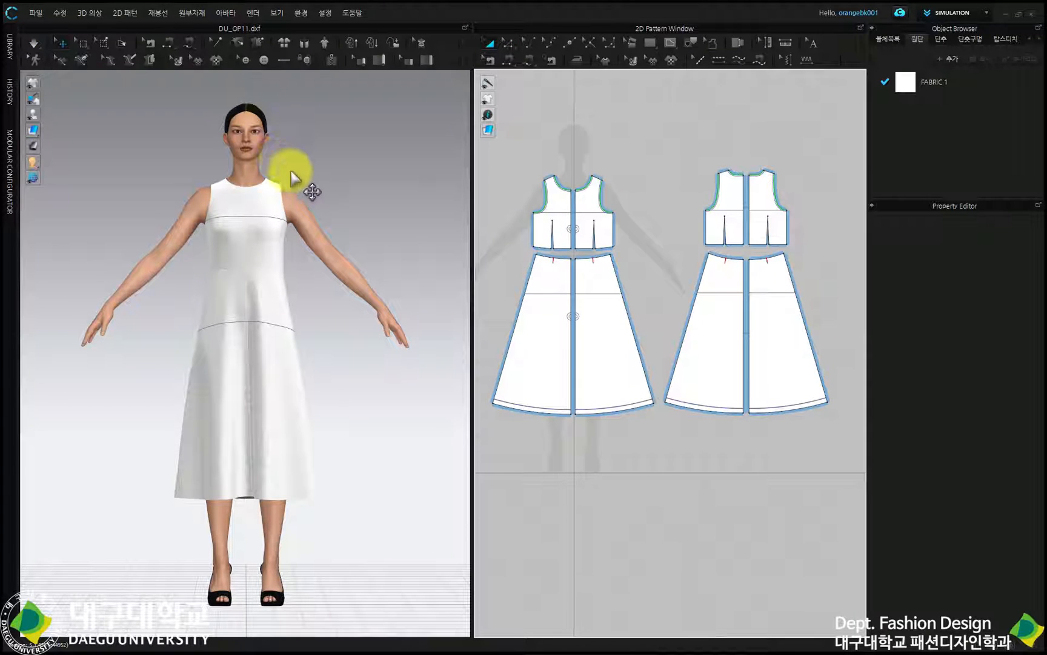
Step: Examine the dress's neckline and armhole edges up close from the front and at an angle
scroll(303, 176, "up", 5)
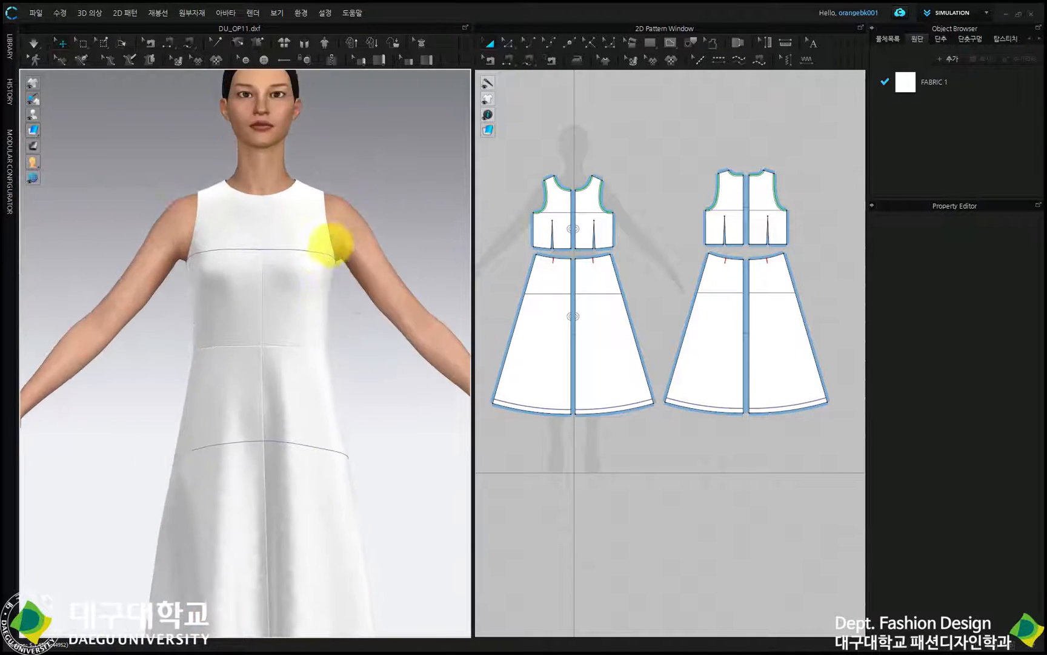
right_click_drag(330, 242, 311, 175)
middle_click_drag(311, 175, 328, 271)
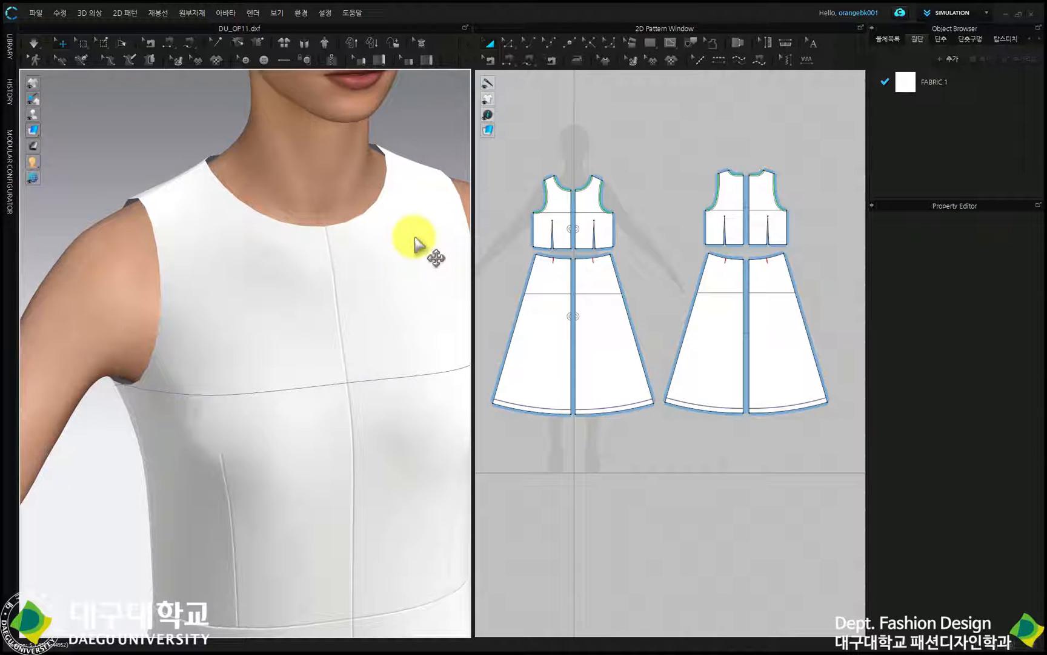
scroll(412, 251, "down", 4)
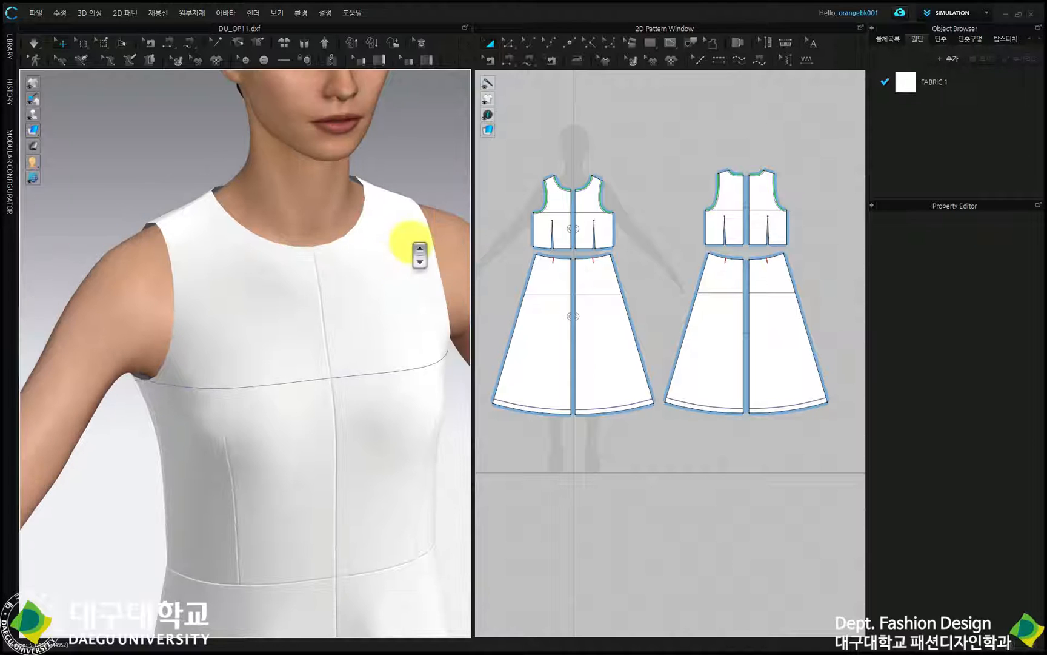
right_click_drag(428, 241, 398, 240)
scroll(406, 253, "up", 3)
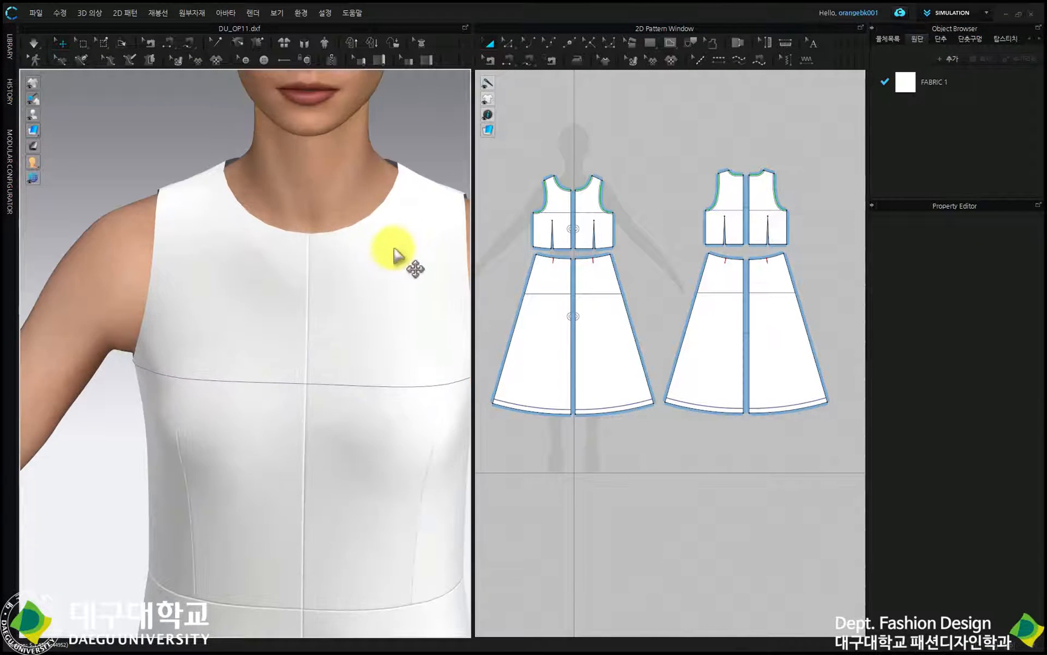
scroll(389, 246, "down", 3)
right_click_drag(395, 252, 409, 234)
scroll(354, 246, "up", 3)
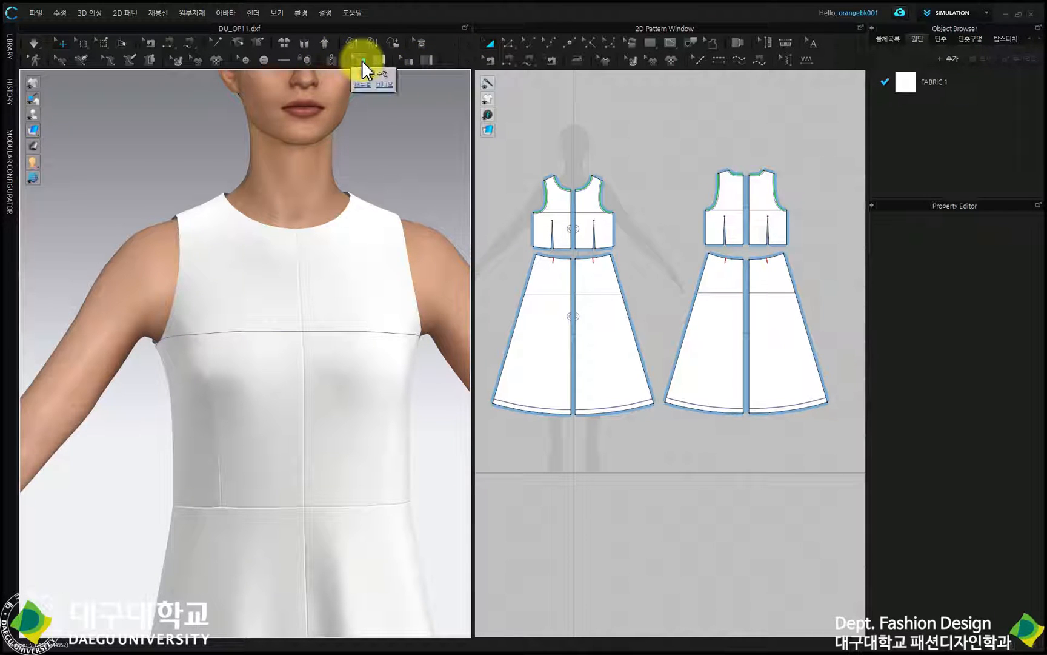
Step: Add a binding around the avatar's left armhole with the Binding tool, tracing the full front and back edge
left_click(431, 60)
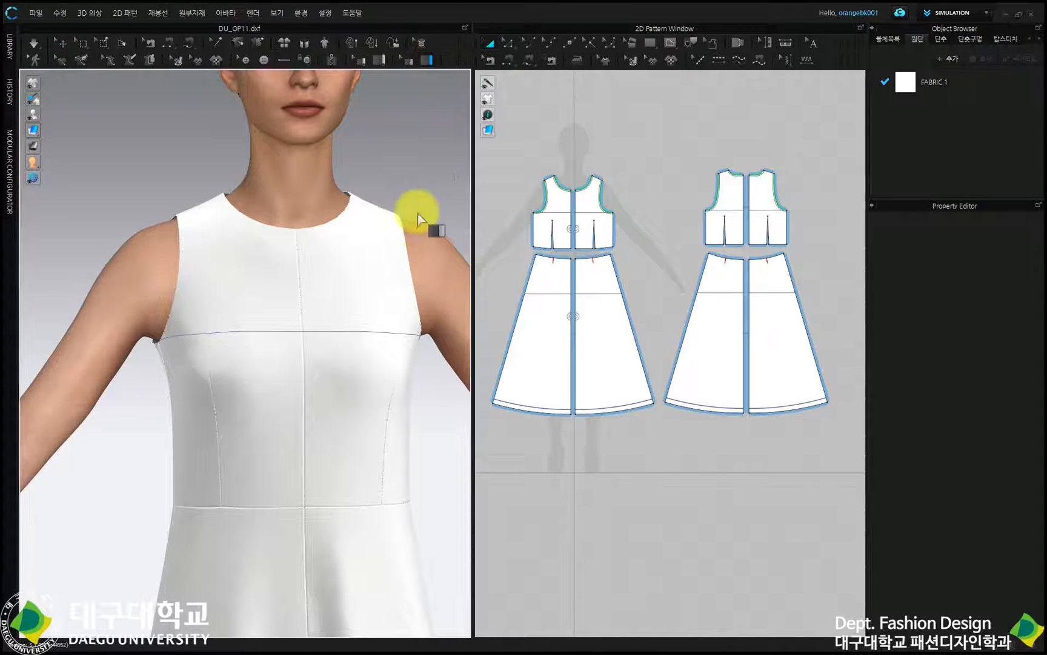
scroll(410, 226, "down", 3)
right_click_drag(398, 207, 343, 226)
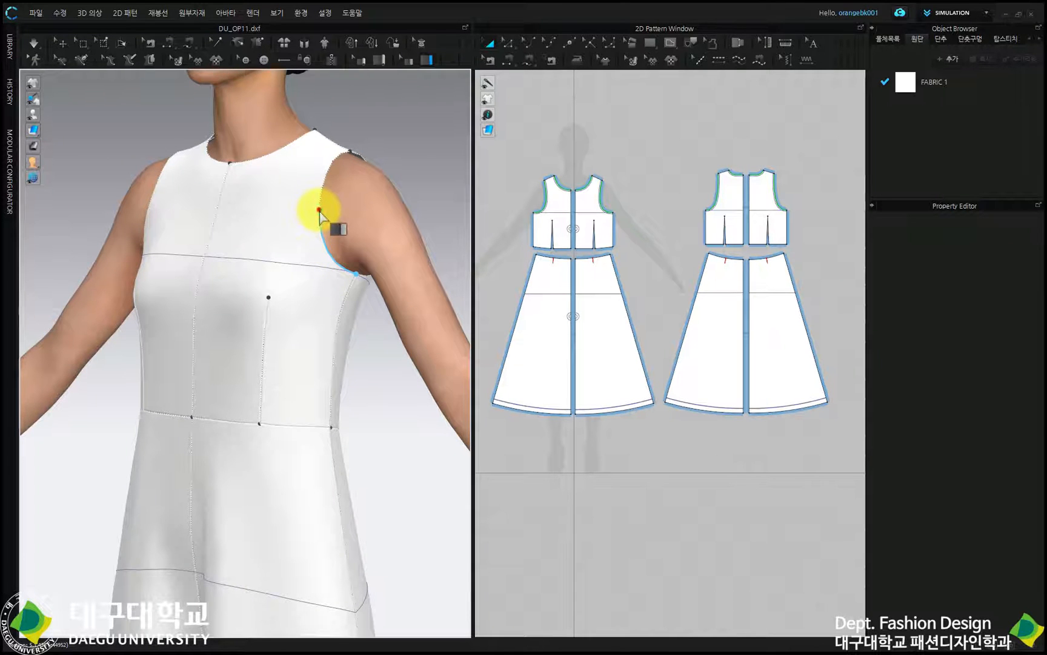
right_click_drag(320, 212, 409, 234)
right_click_drag(299, 281, 349, 273)
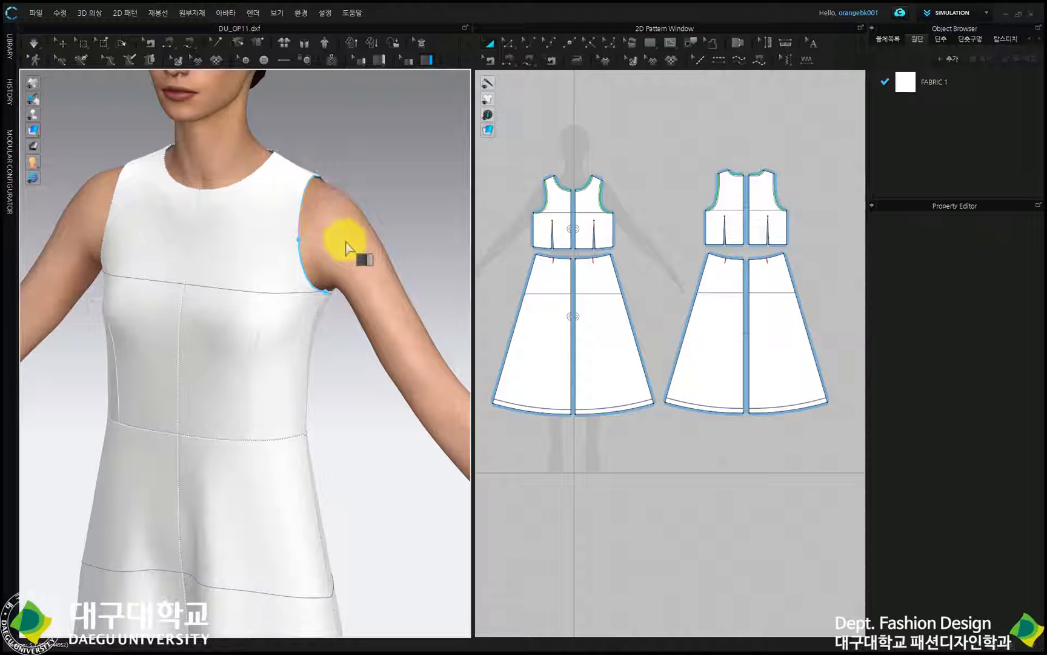
right_click_drag(331, 221, 240, 287)
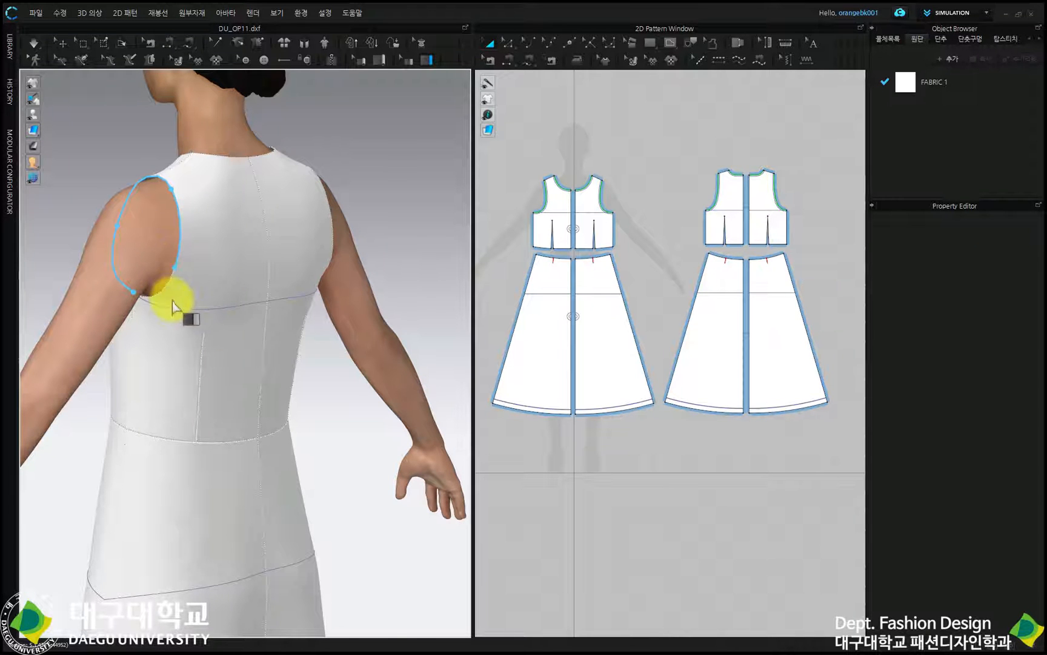
right_click_drag(171, 300, 257, 280)
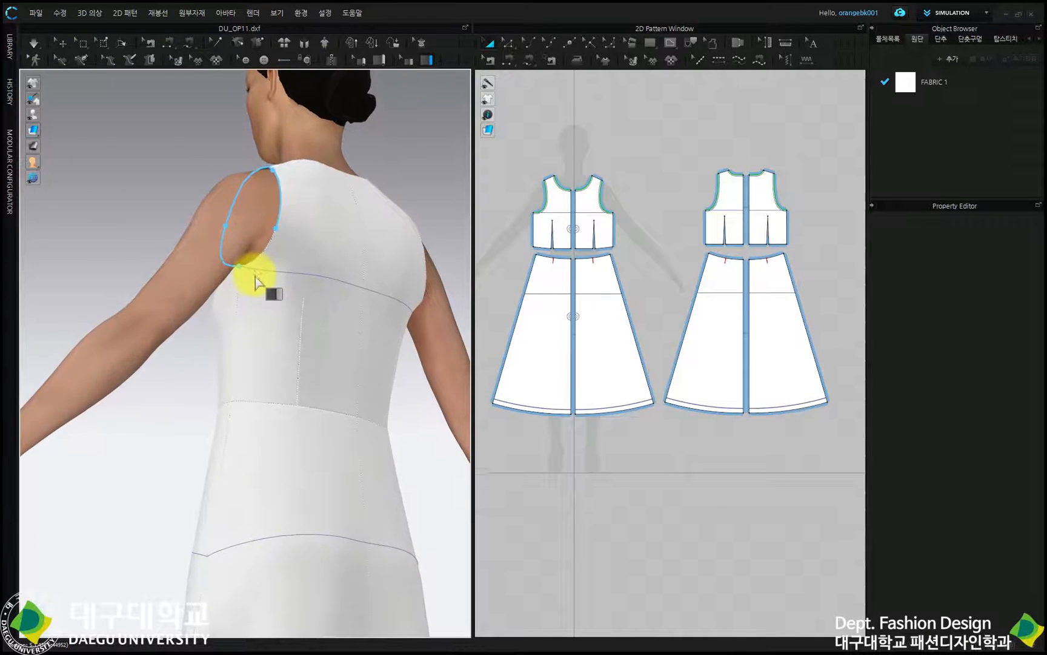
scroll(245, 236, "up", 3)
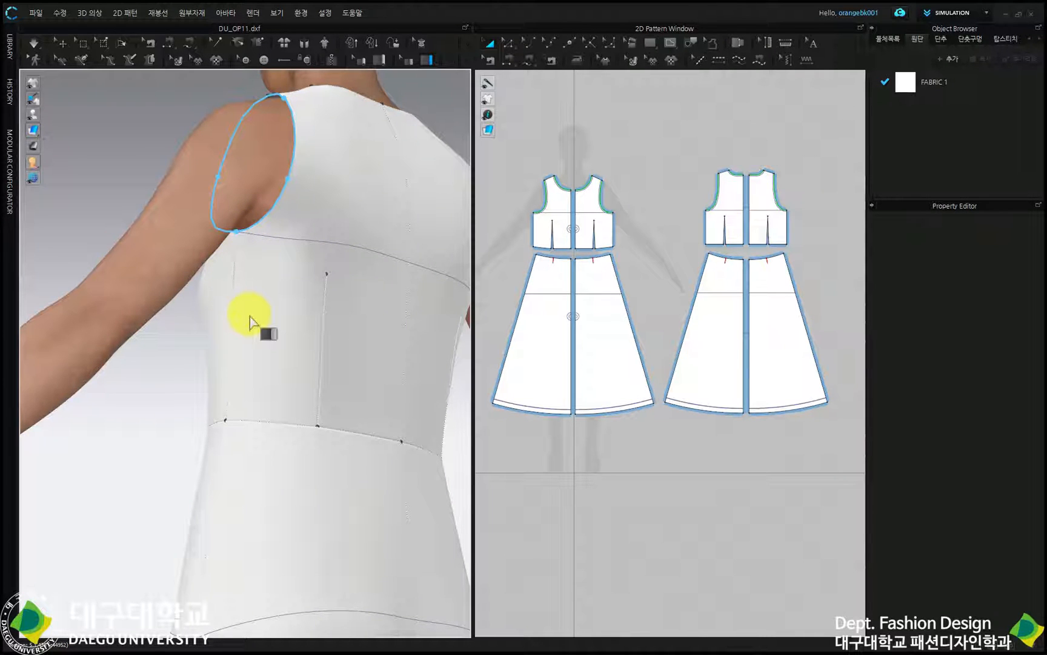
key("Return")
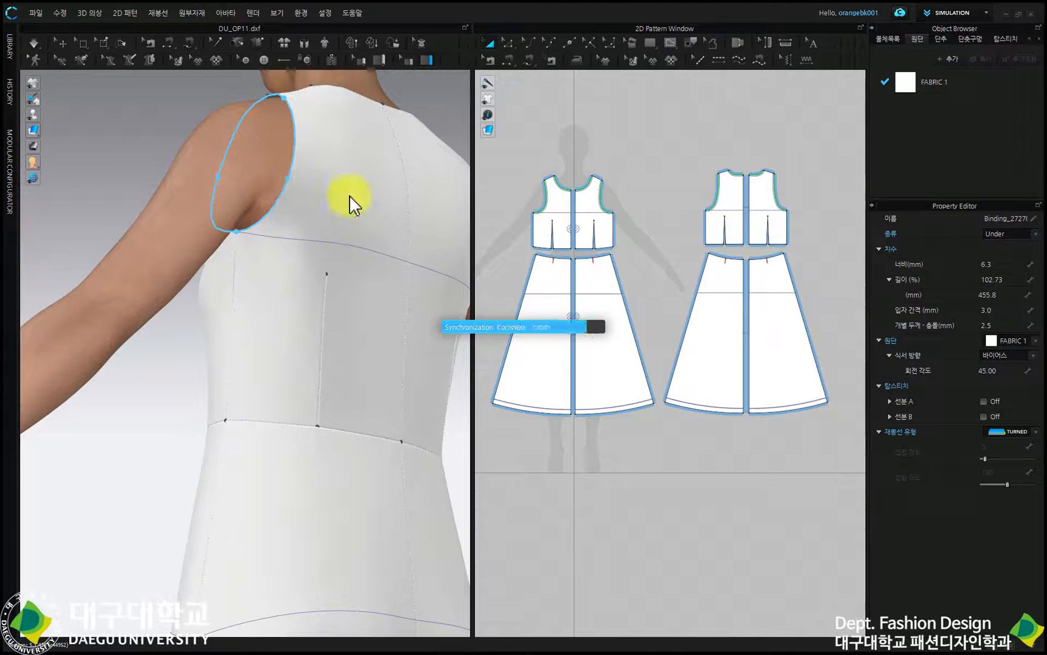
Step: Add a binding along the dress's entire neckline, tracing the front and back edges
scroll(269, 281, "down", 2)
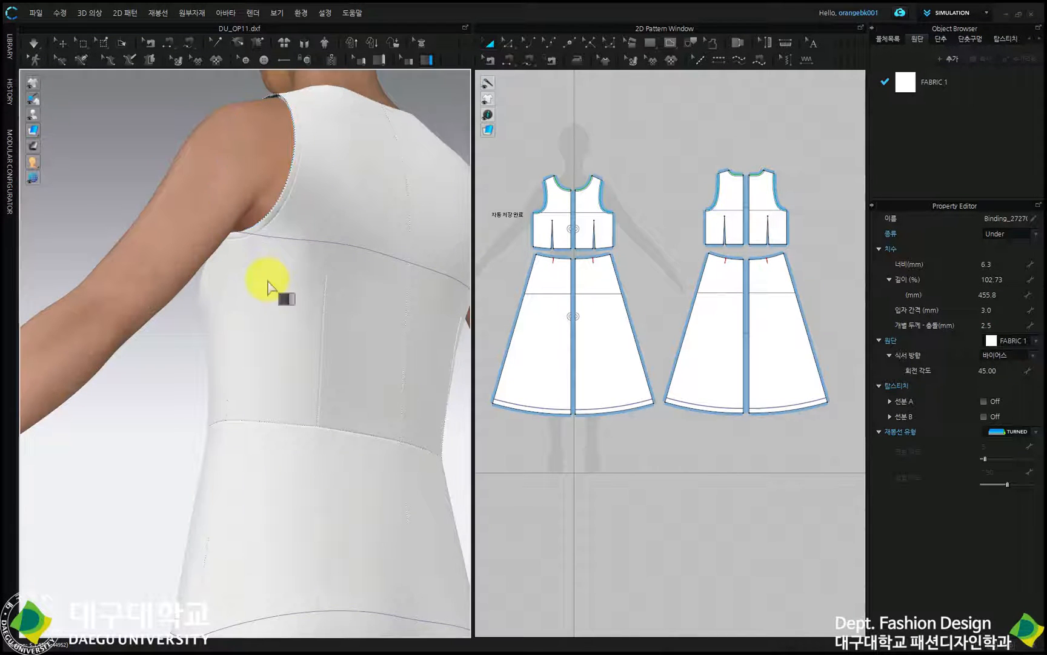
right_click_drag(269, 281, 293, 305)
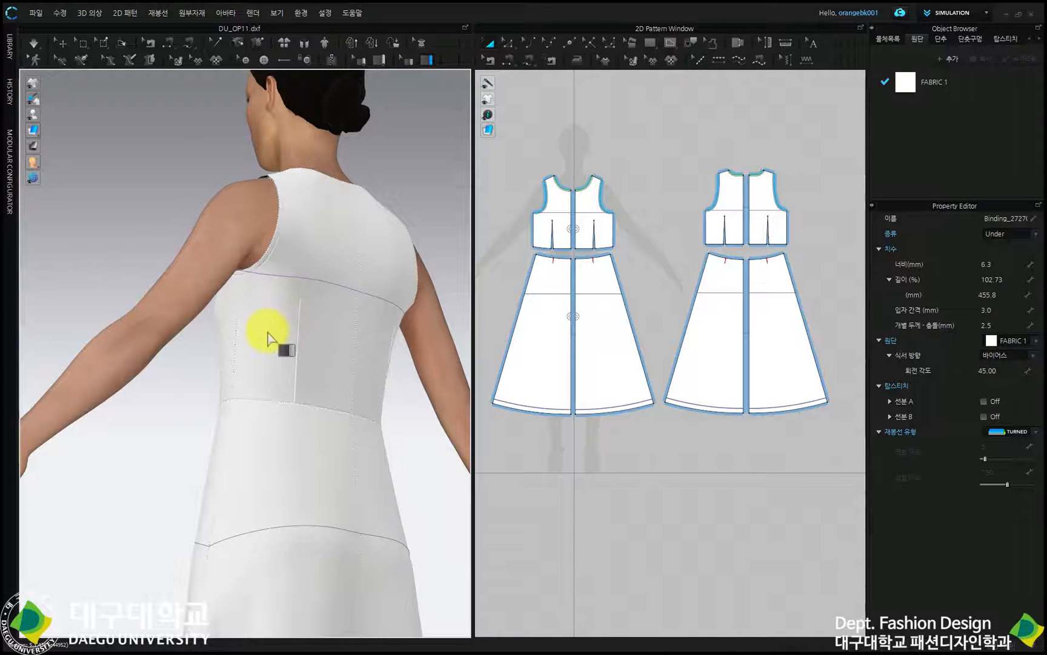
right_click_drag(125, 298, 335, 347)
scroll(303, 330, "down", 2)
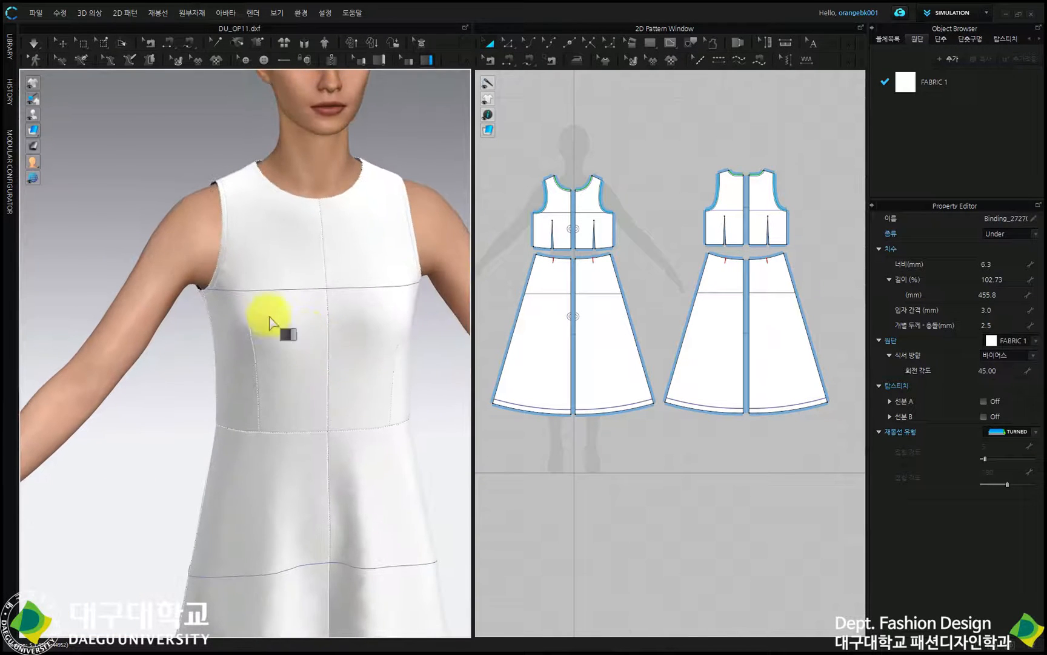
right_click_drag(351, 292, 415, 257)
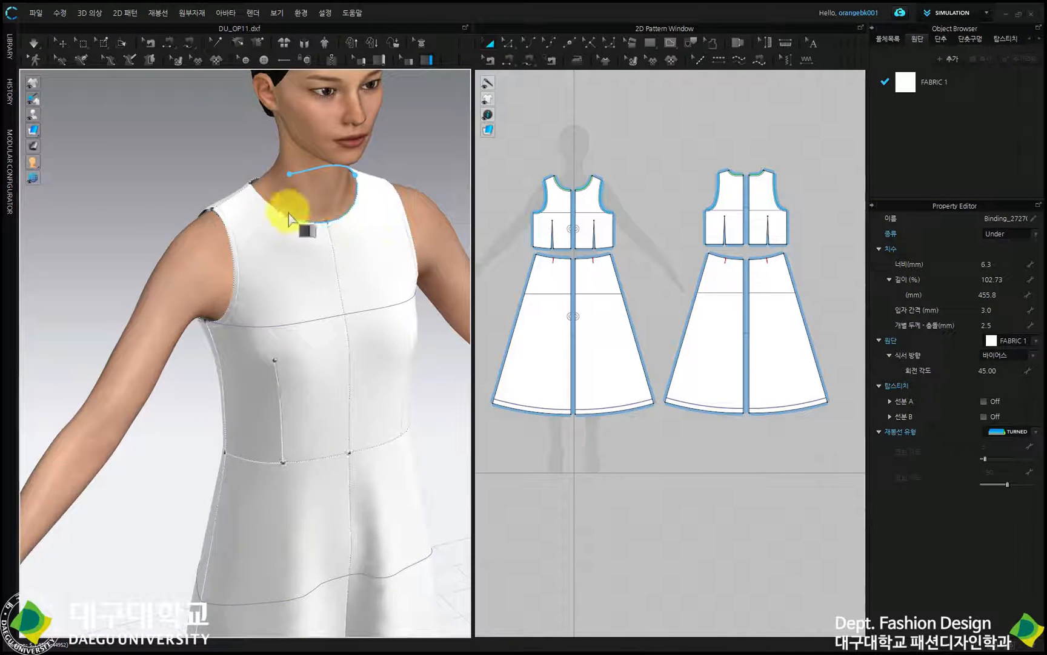
right_click_drag(286, 215, 316, 277)
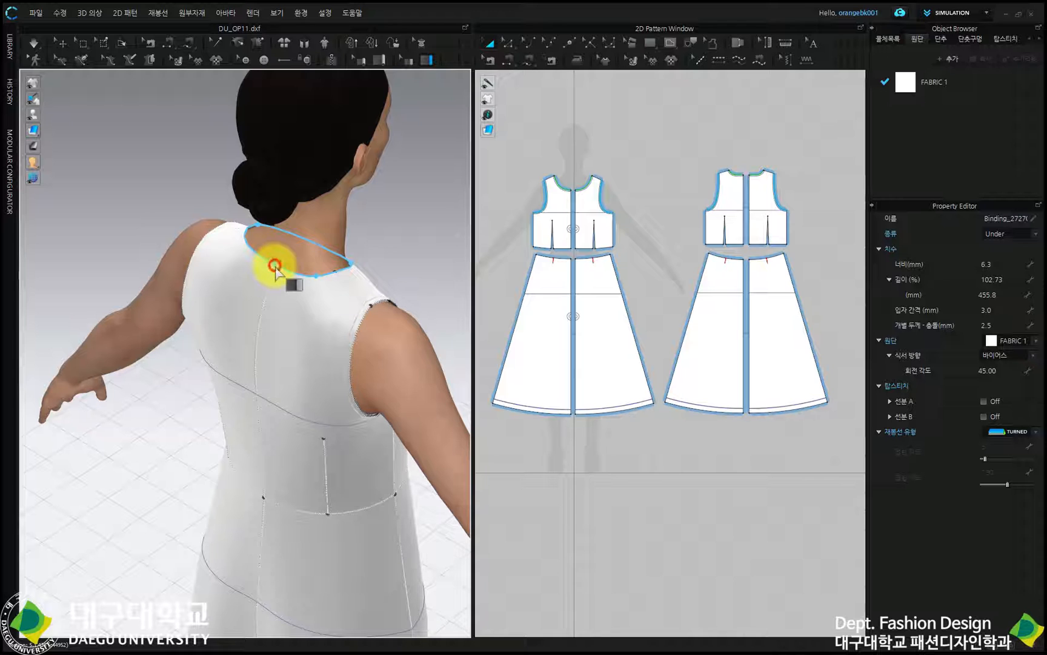
Step: Select the neckline binding with the Edit Binding tool and examine how it sits along the front neckline
left_click(411, 61)
right_click_drag(274, 279, 88, 271)
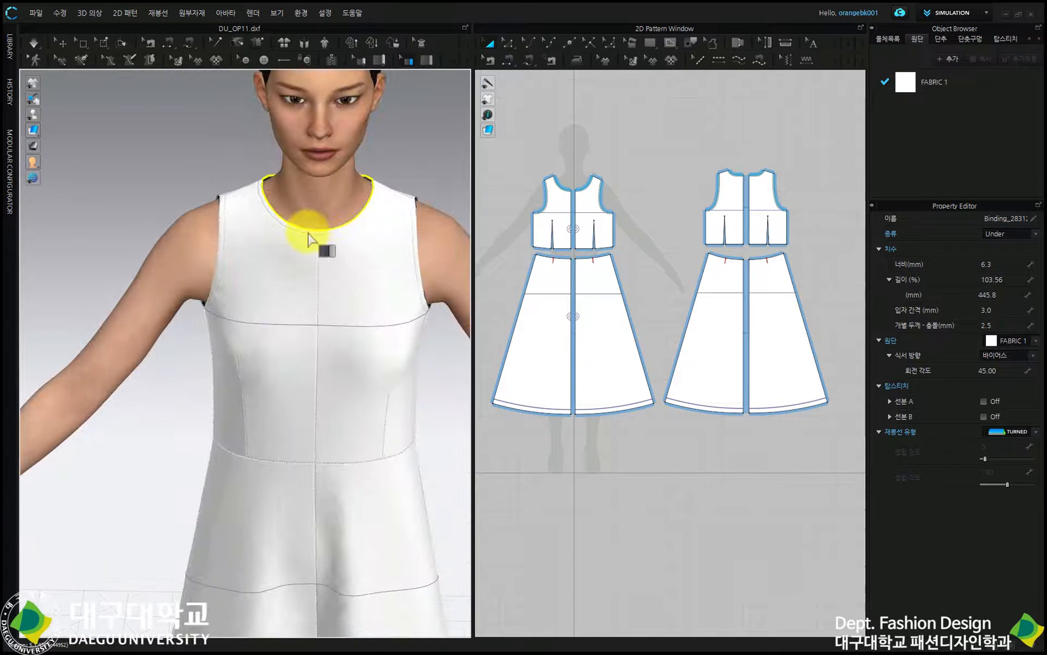
scroll(312, 223, "up", 3)
middle_click_drag(318, 213, 241, 354)
right_click_drag(281, 311, 224, 327)
scroll(283, 271, "up", 4)
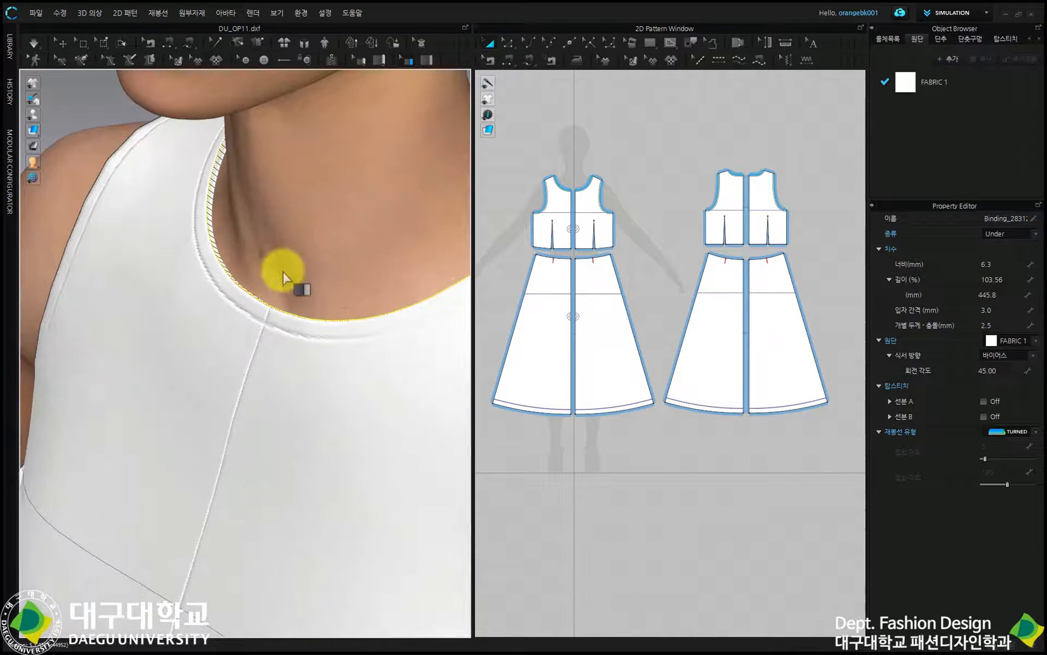
right_click_drag(283, 273, 243, 315)
scroll(222, 294, "up", 4)
scroll(116, 280, "down", 2)
right_click_drag(115, 280, 106, 278)
scroll(157, 128, "up", 2)
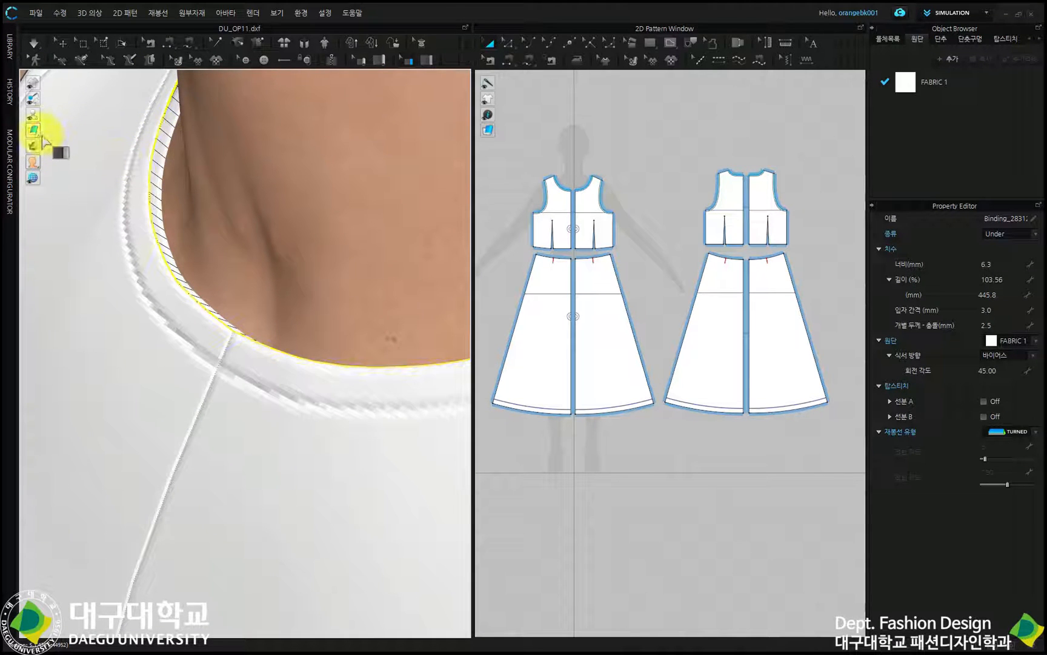
Step: Show the garment as translucent to inspect the binding inside the neckline, restore the opaque display and check the bound edges
left_click(77, 130)
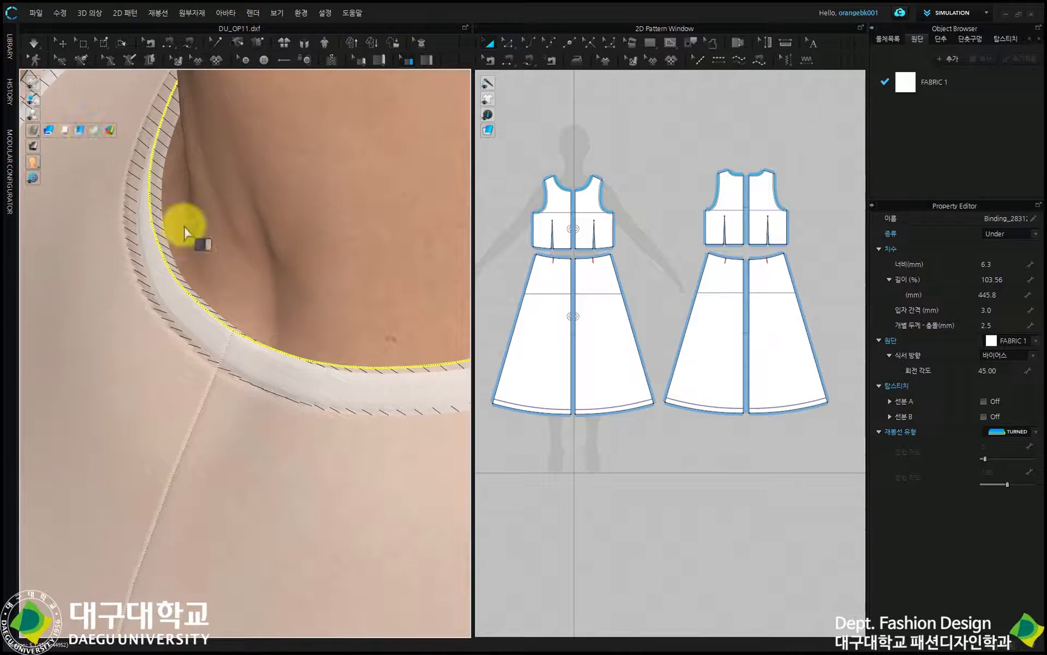
mouse_move(217, 297)
right_mouse_down()
mouse_move(269, 297)
mouse_move(227, 299)
right_mouse_up()
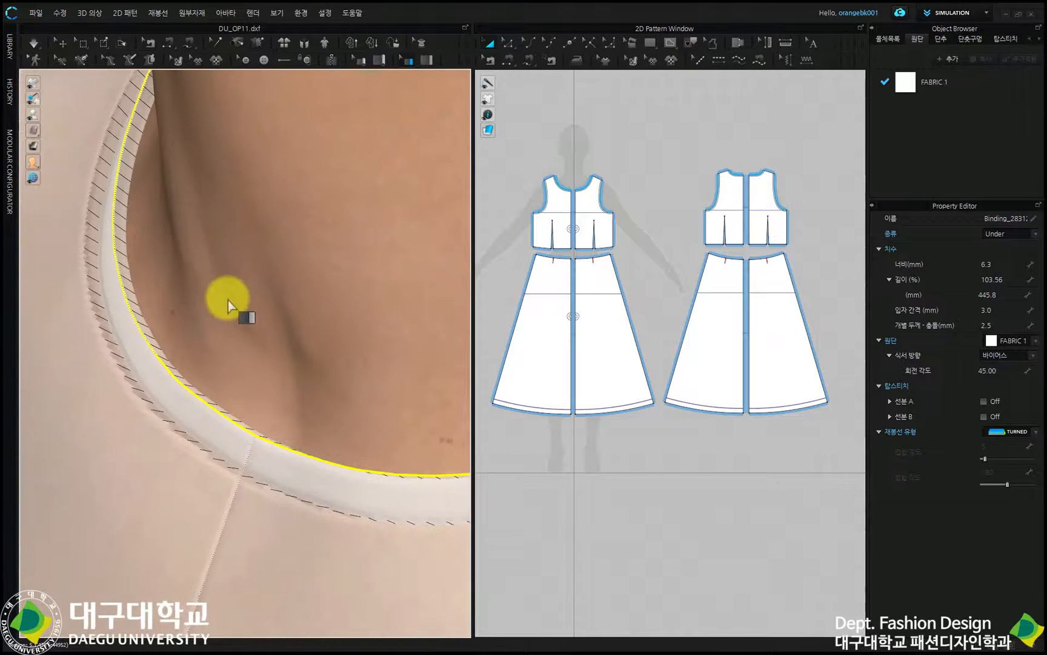
mouse_move(35, 133)
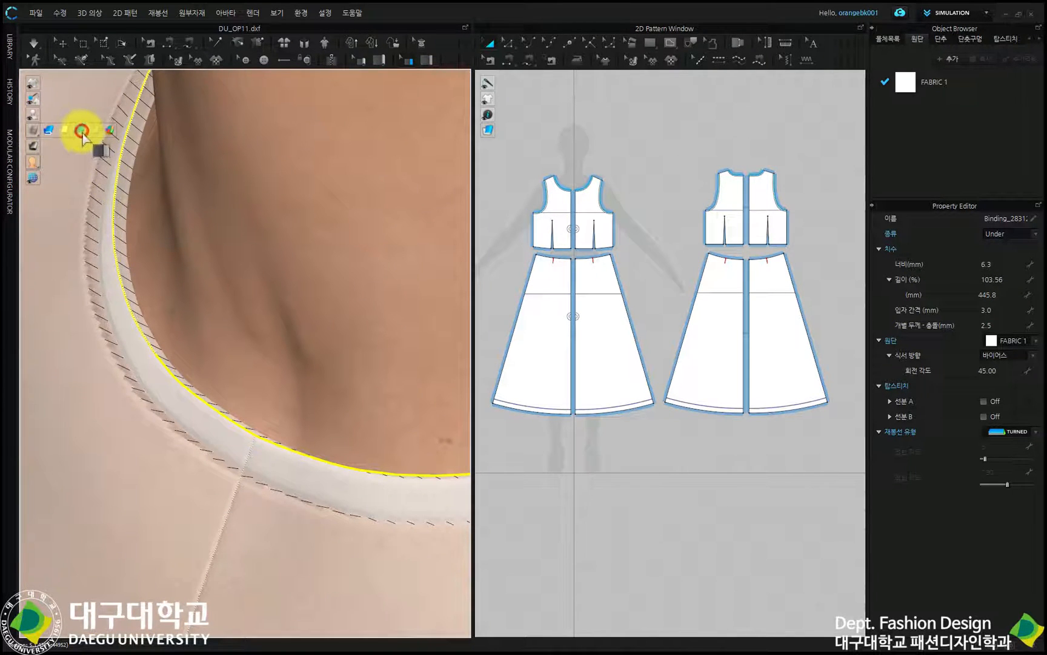
left_click(83, 134)
scroll(201, 217, "down", 10)
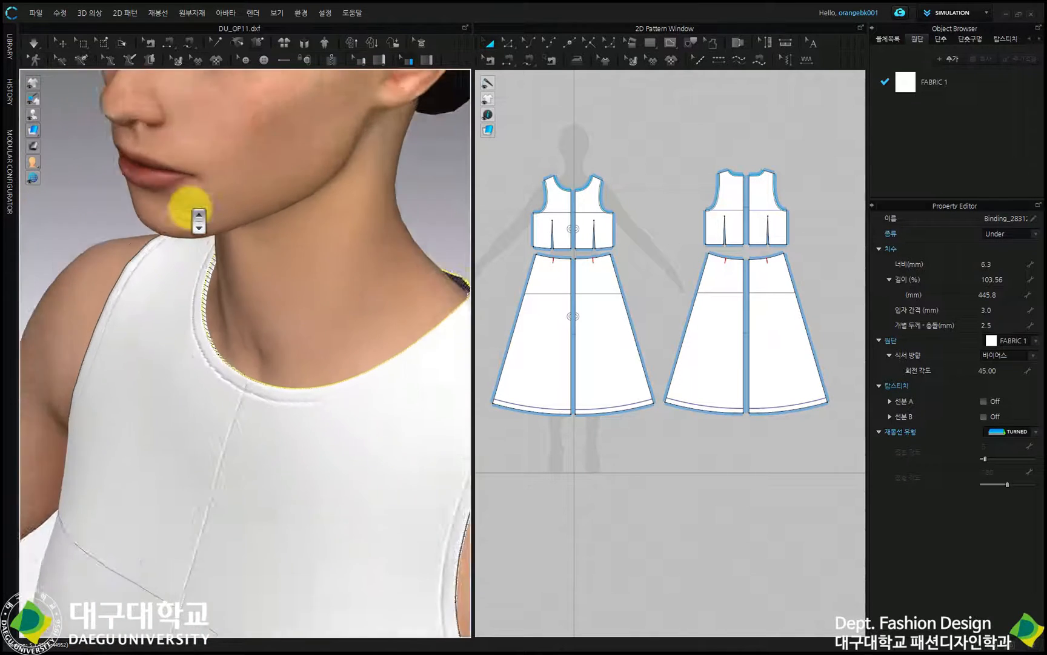
scroll(218, 251, "up", 3)
scroll(362, 304, "down", 2)
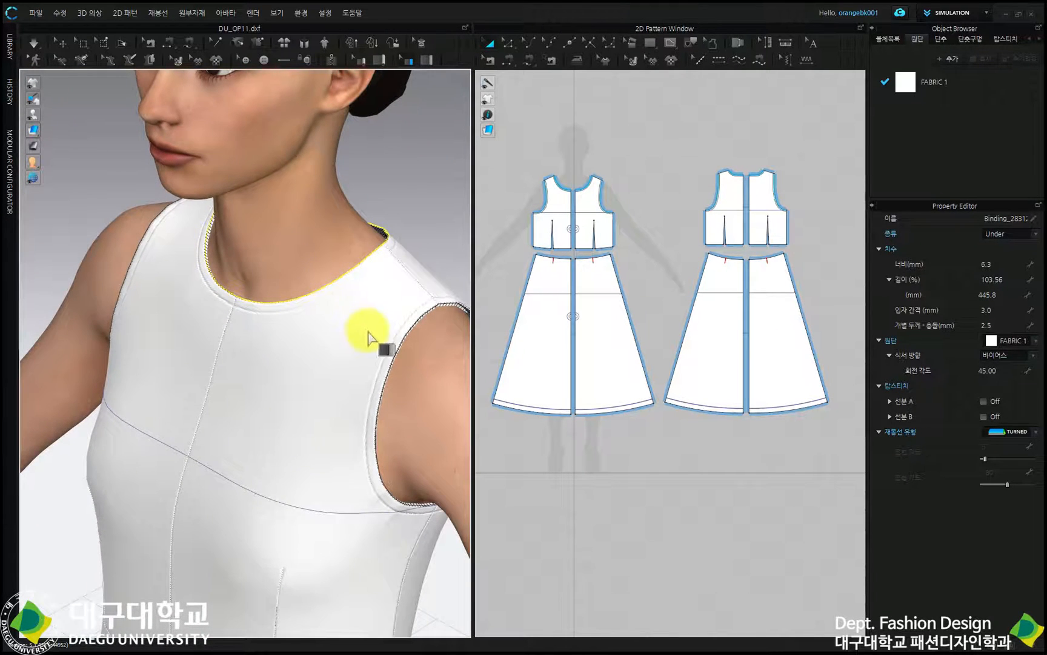
right_click_drag(362, 334, 401, 314)
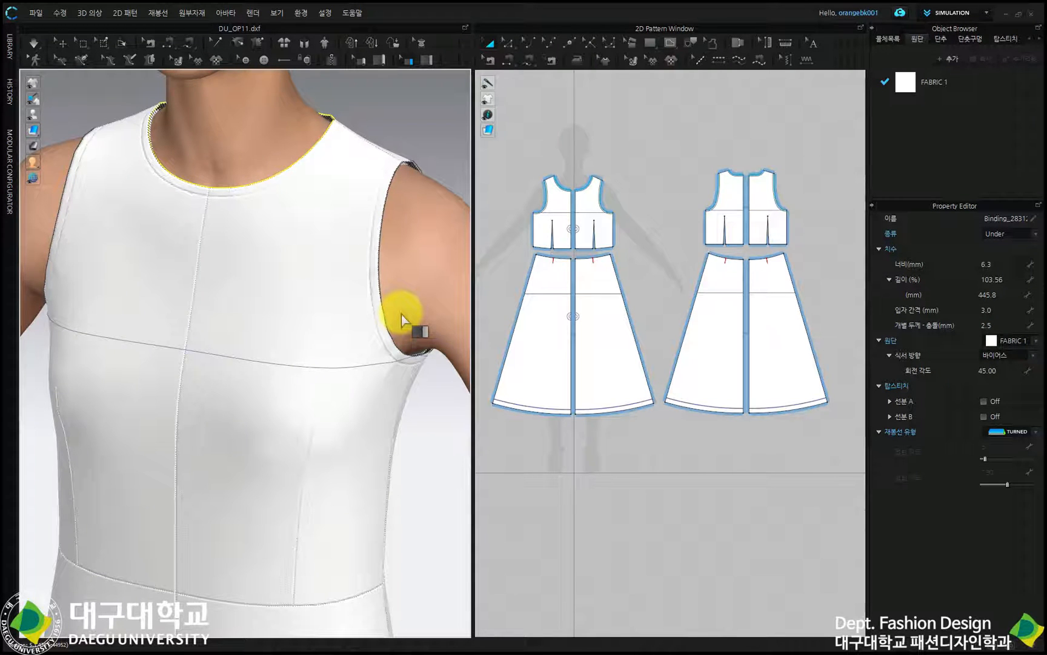
Step: Set the additional collision thickness of the neckline and armhole bindings together to 1.0 mm
left_click(307, 58)
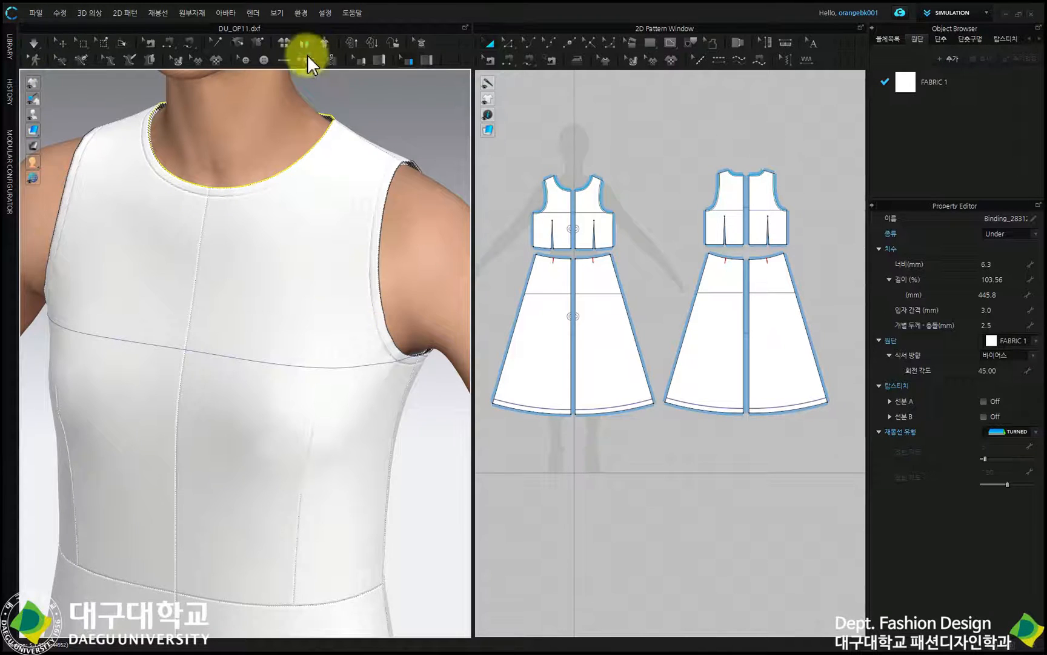
left_click(409, 61)
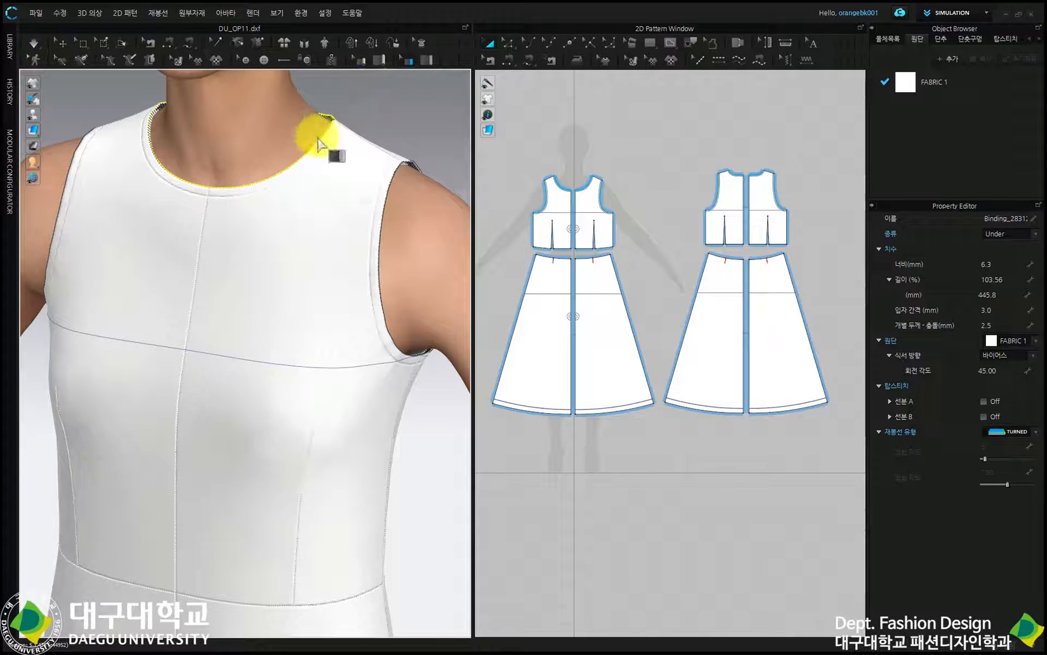
left_click(315, 140)
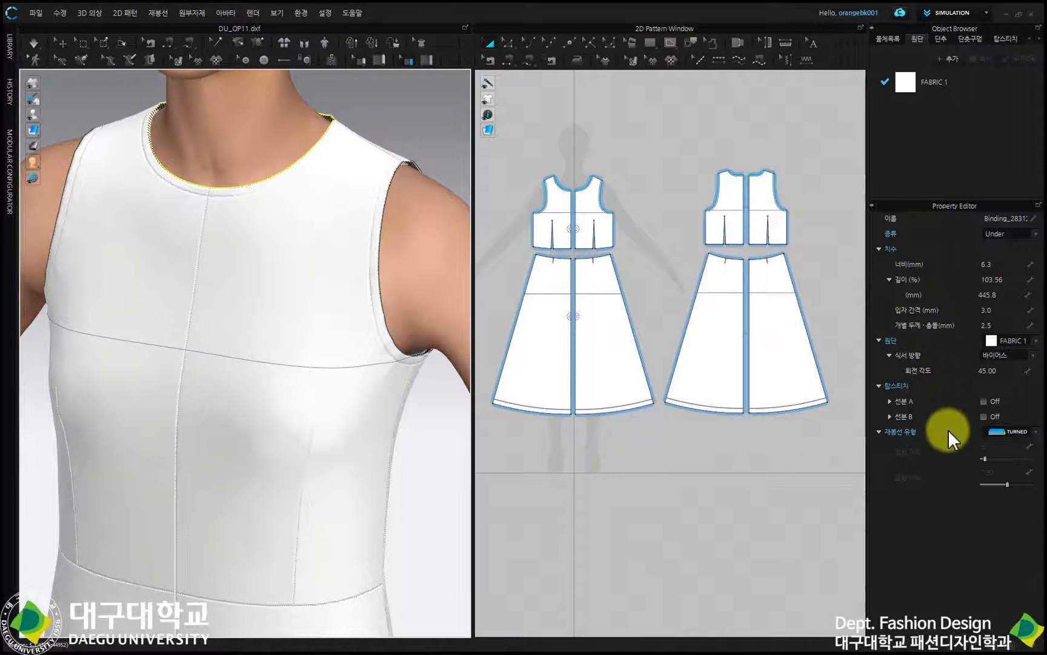
left_click(383, 229, "shift")
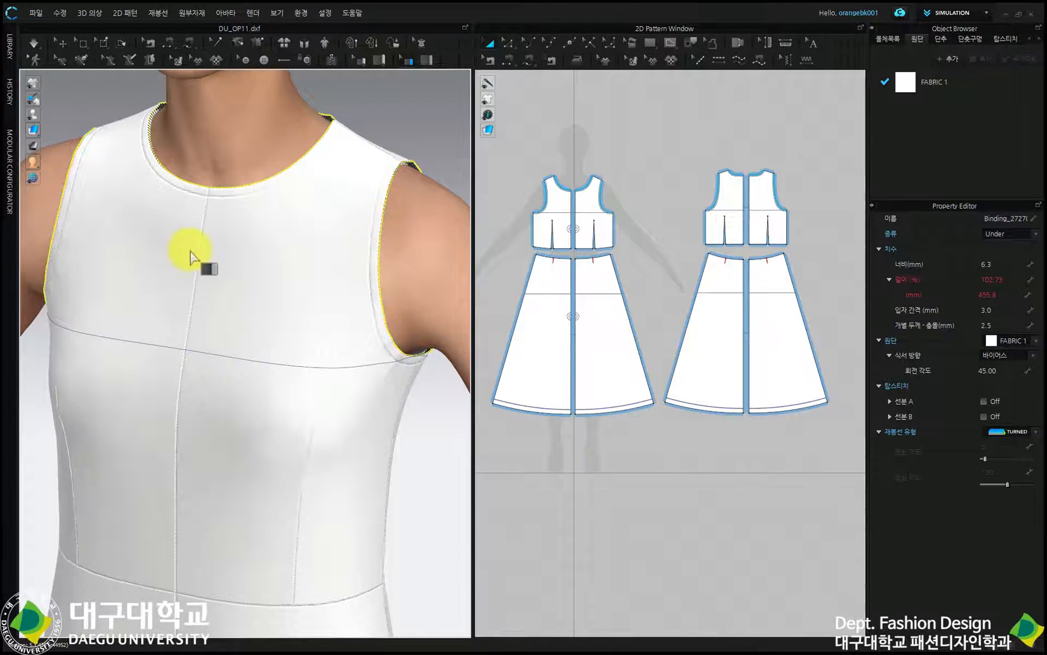
left_click(995, 324)
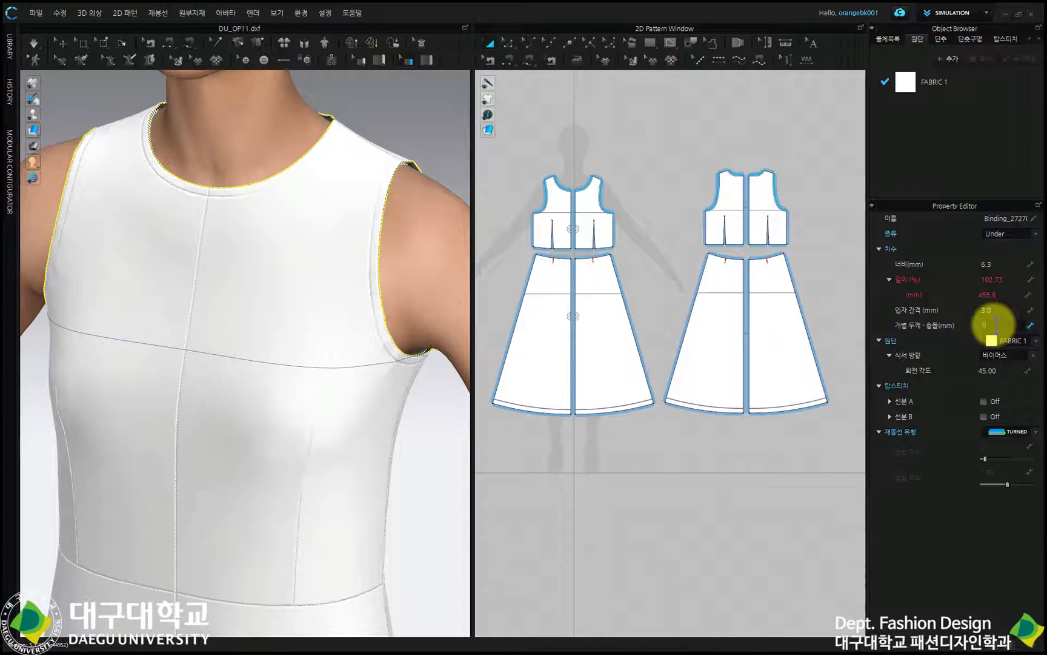
key("Return")
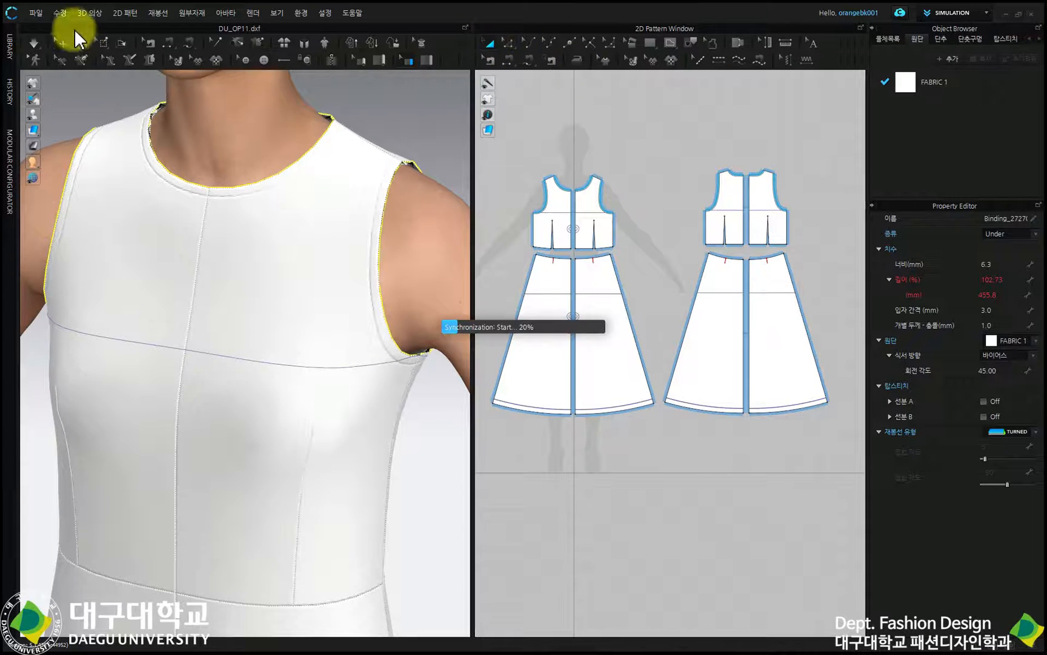
Step: Set all dress pattern pieces to 5 mm particle distance and 1.0 mm additional thickness for both collision and rendering
left_click(634, 116)
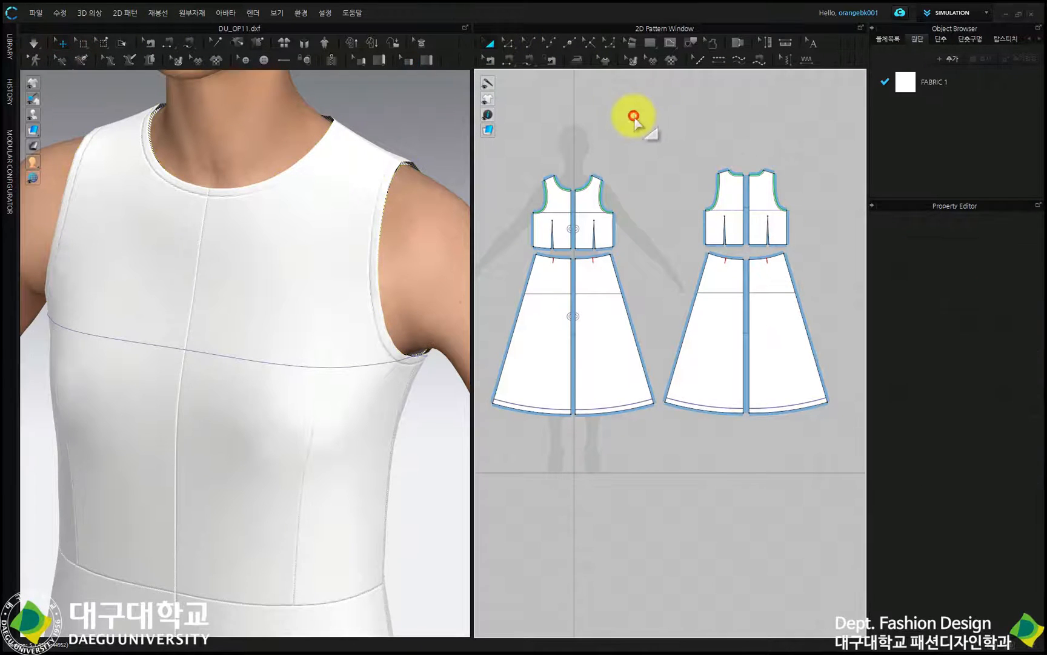
key("ctrl+a")
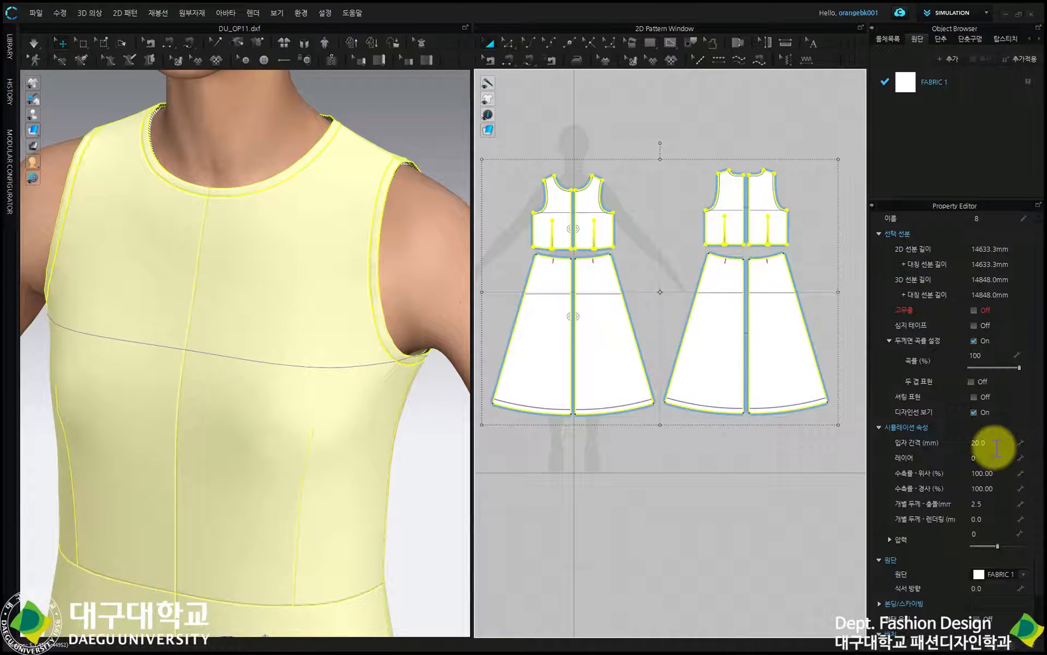
left_click(982, 446)
type("5")
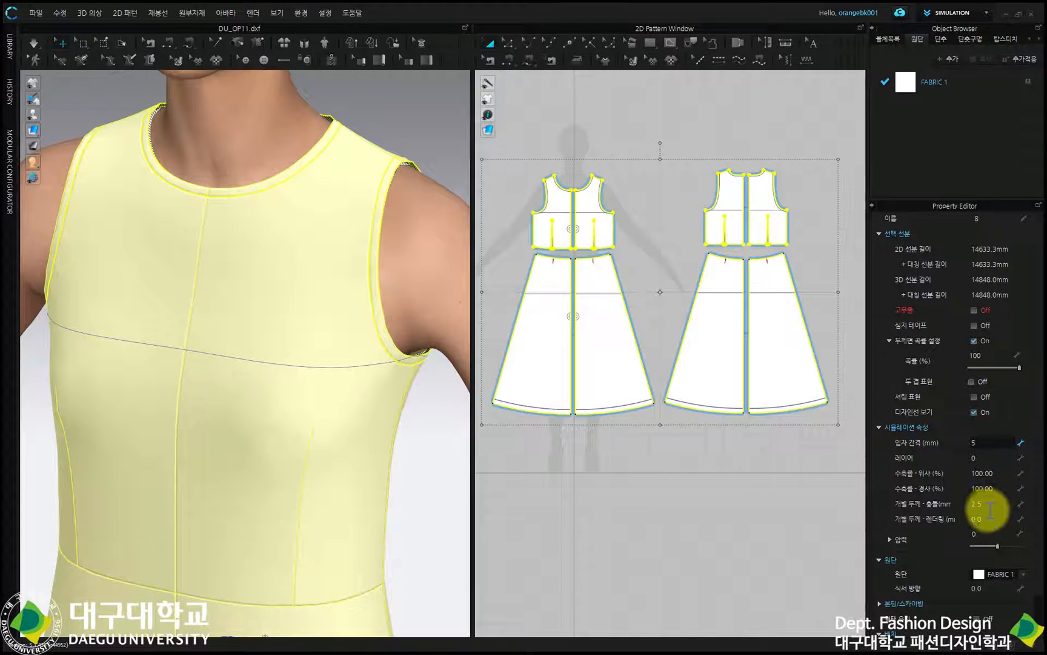
left_click(990, 507)
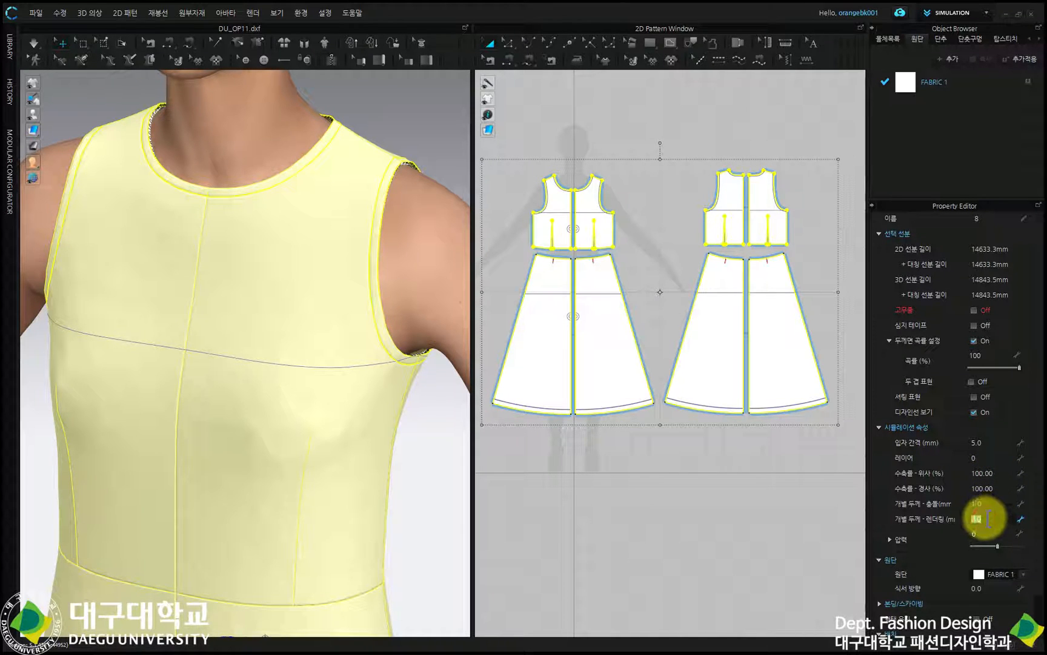
key("Return")
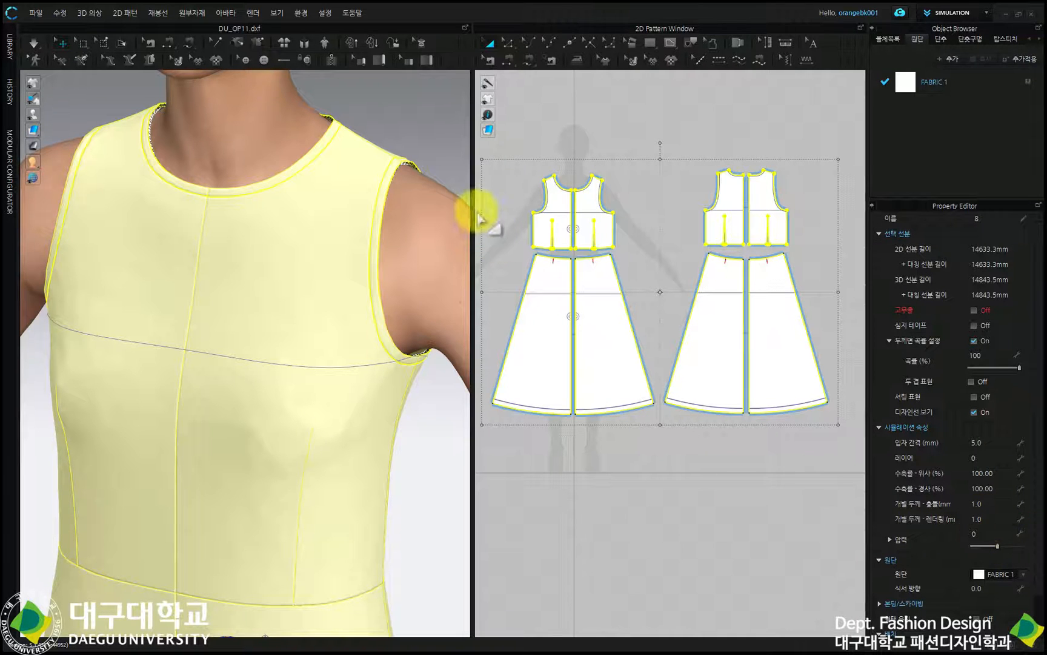
Step: Simulate the dress with the refined pattern settings, stop the simulation and check the drape around the bodice and waist
left_click(35, 44)
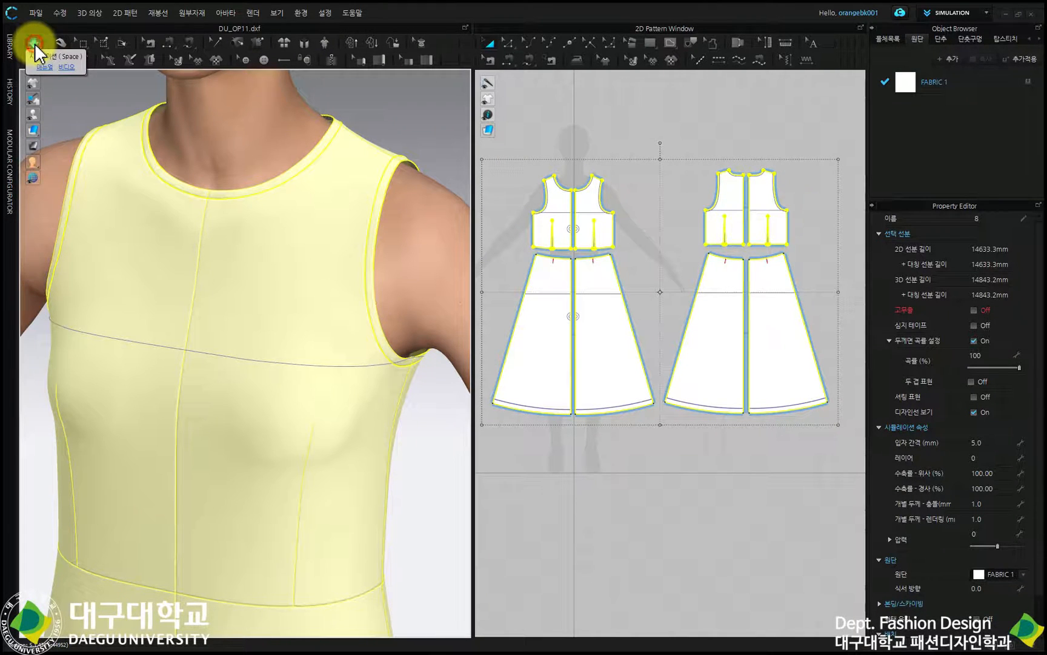
left_click(35, 43)
left_click(100, 104)
scroll(209, 193, "up", 4)
middle_click_drag(237, 213, 272, 166)
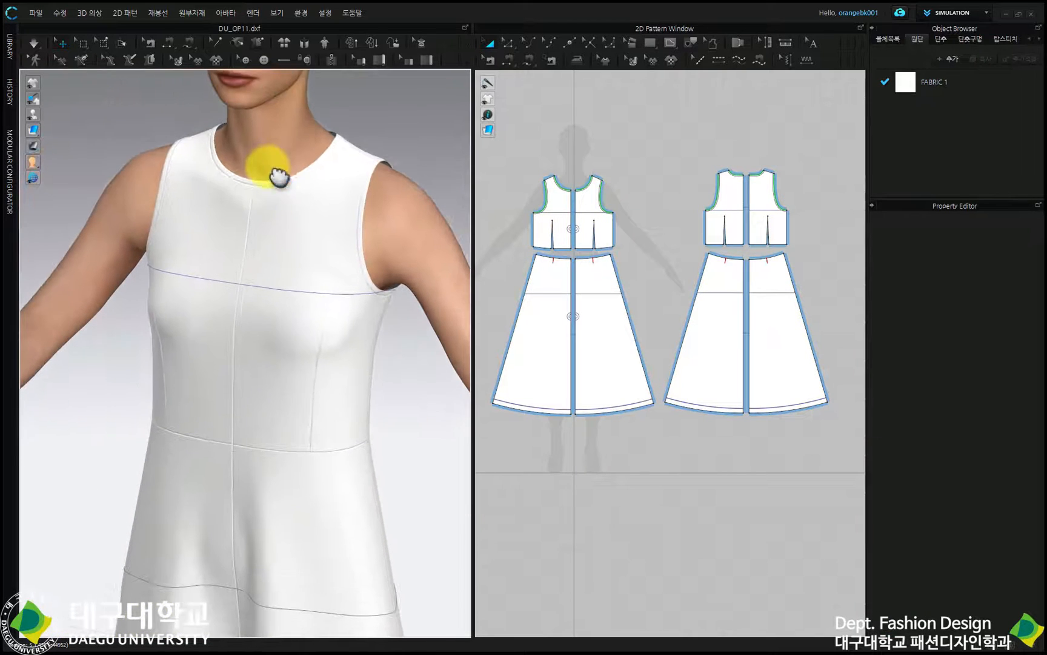
Step: Replace the garment's default fabric with Cotton_Sateen from the fabric library
left_click(11, 47)
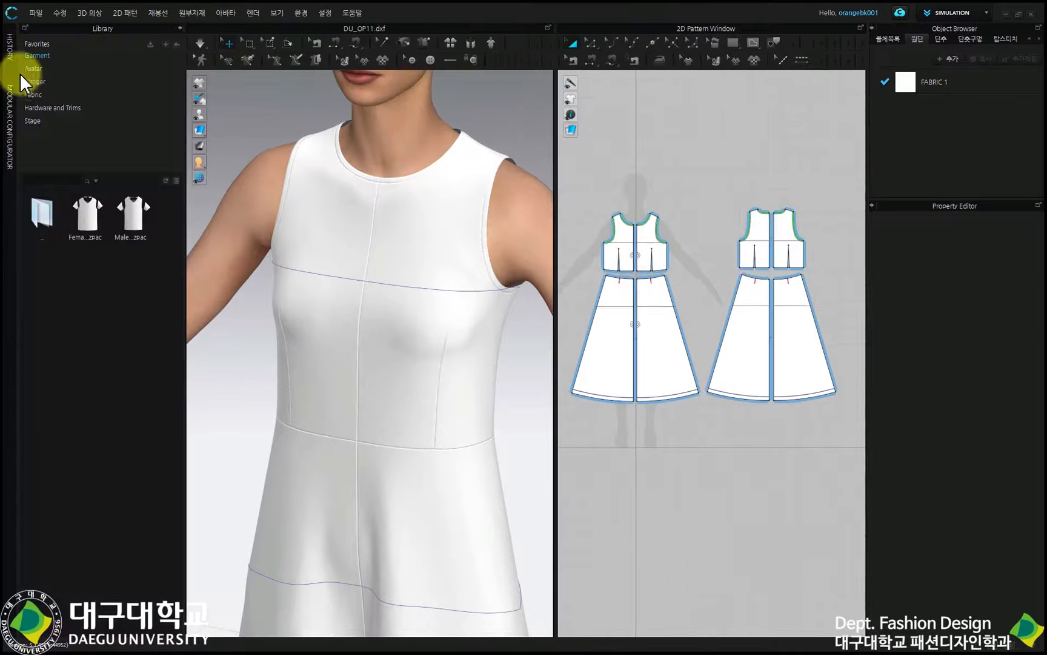
left_click(36, 95)
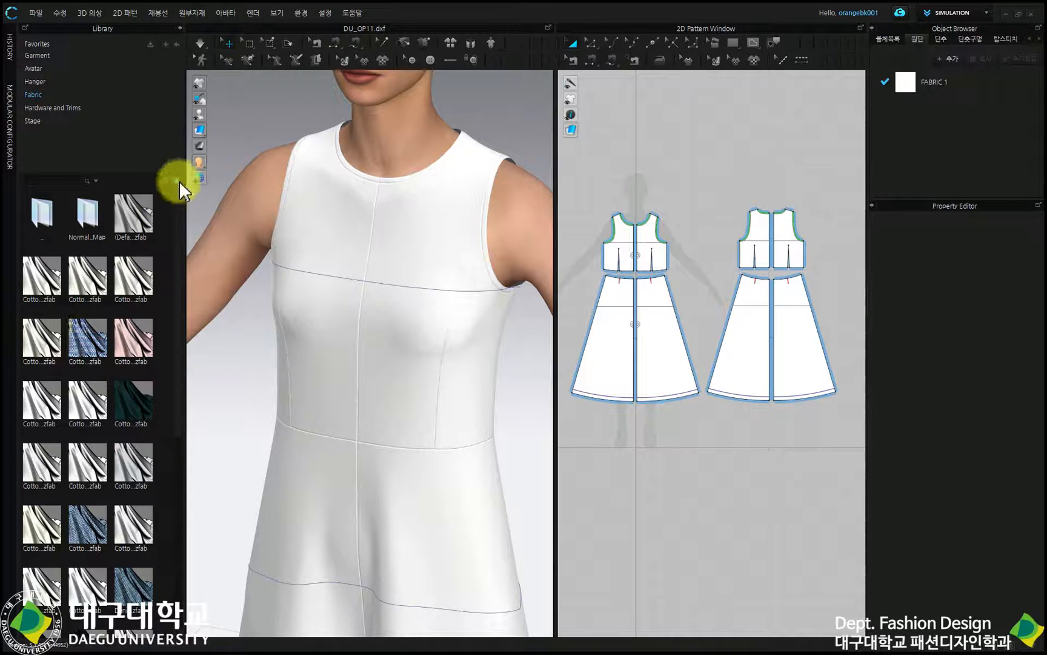
left_click(178, 180)
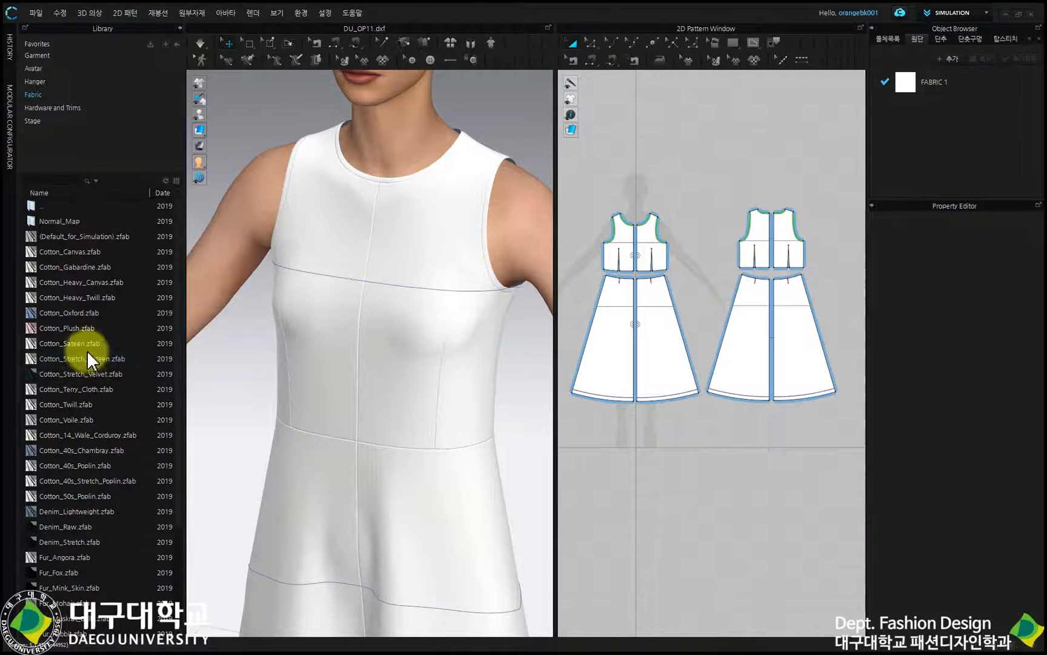
left_click_drag(93, 343, 908, 79)
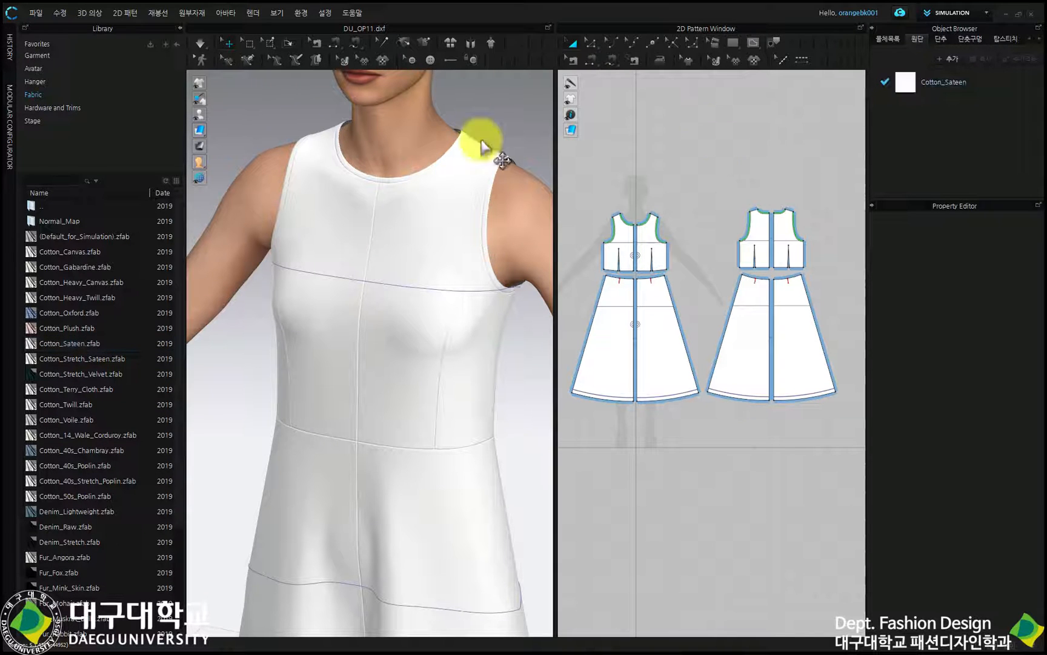
left_click(180, 28)
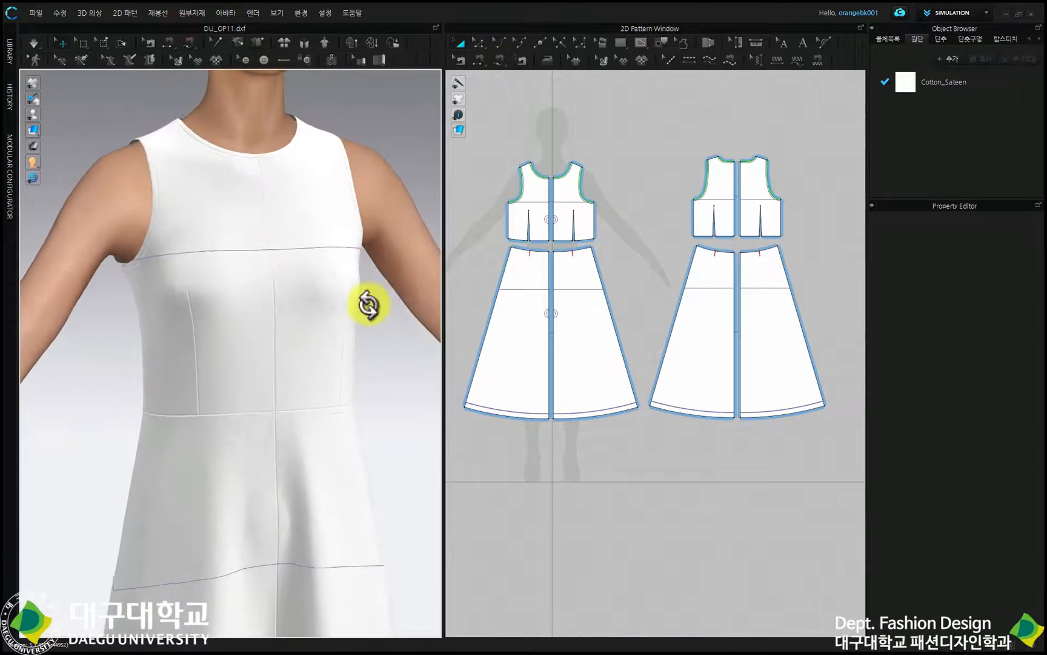
Step: Color the Cotton_Sateen fabric muted blue-green, 99C5CC
left_click(907, 85)
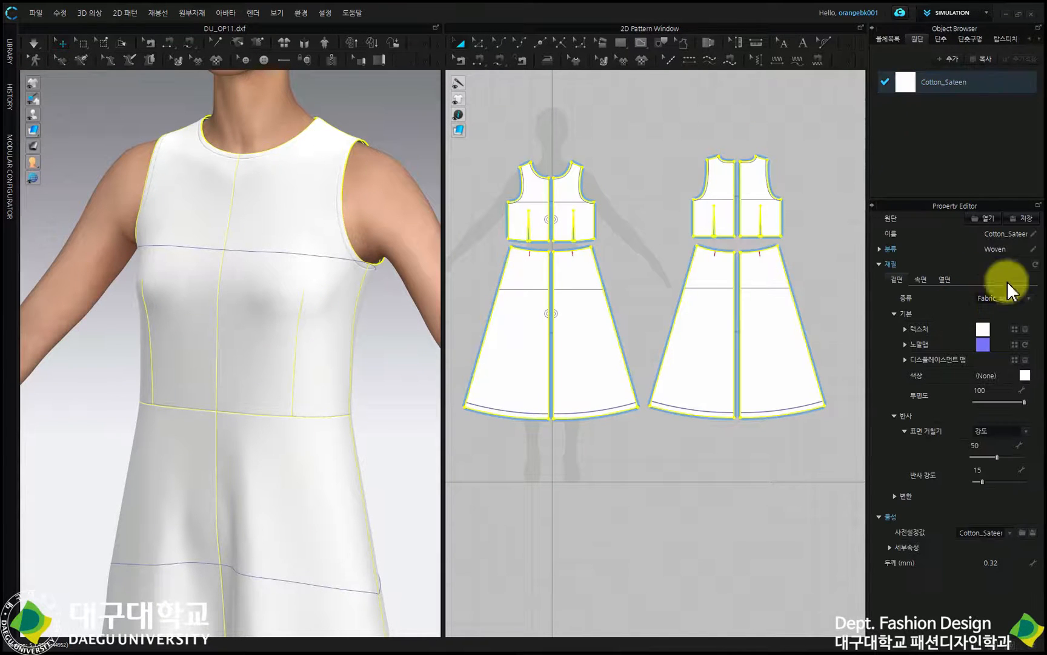
left_click(1024, 376)
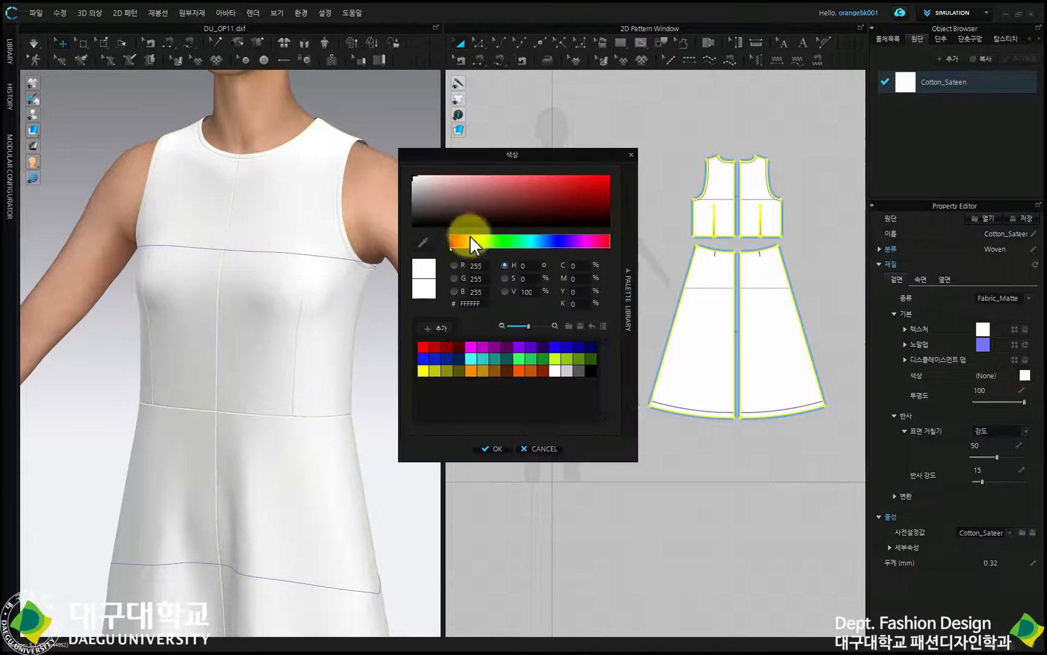
left_click_drag(471, 245, 535, 250)
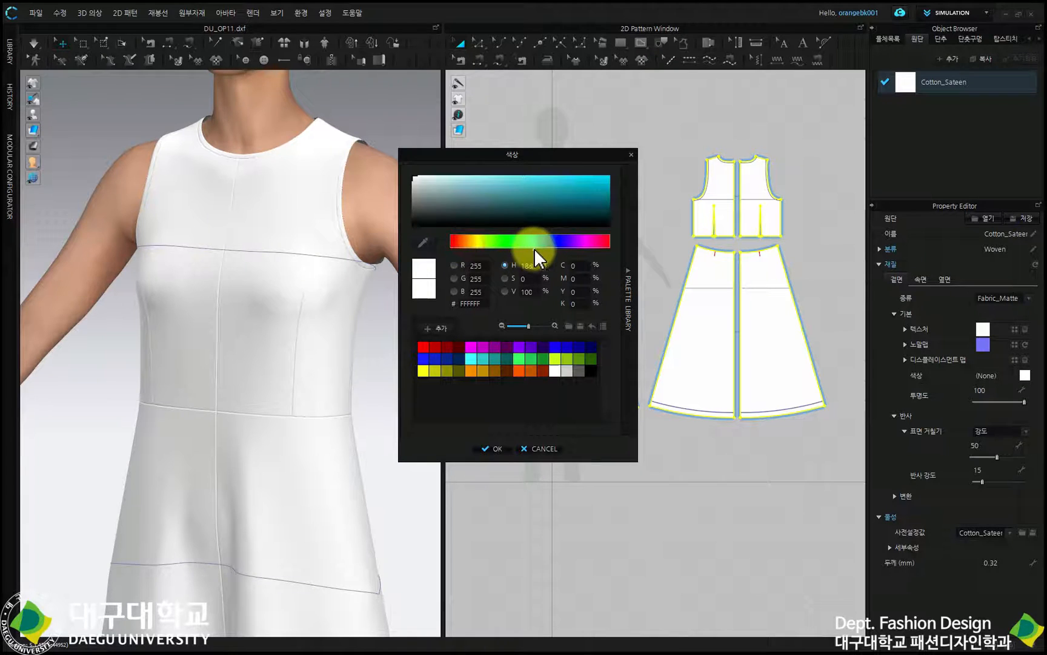
left_click(473, 180)
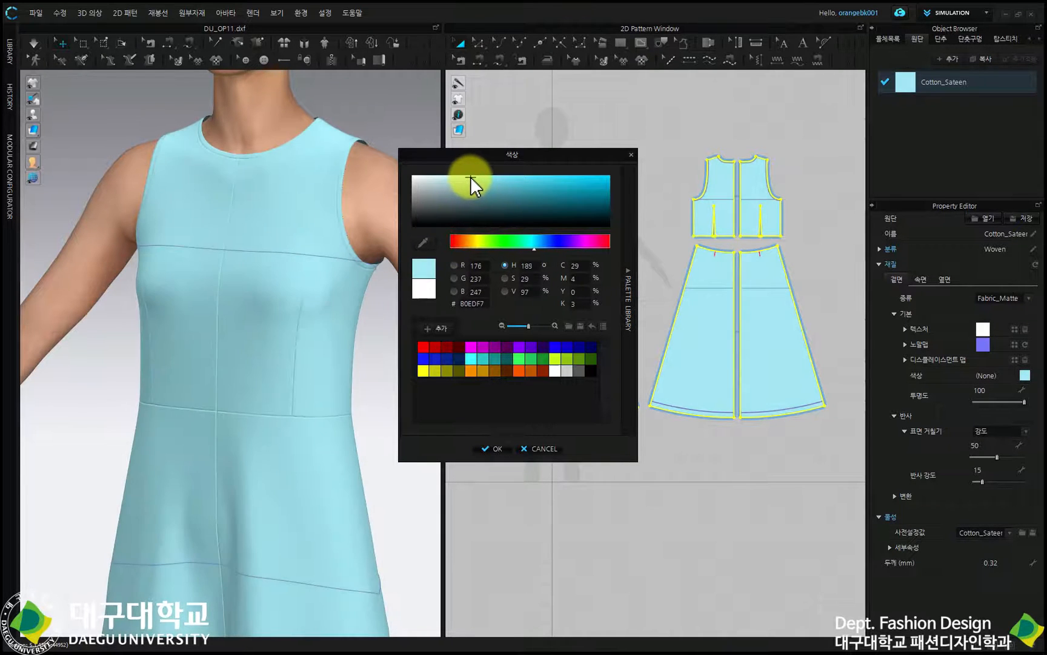
left_click_drag(472, 180, 462, 185)
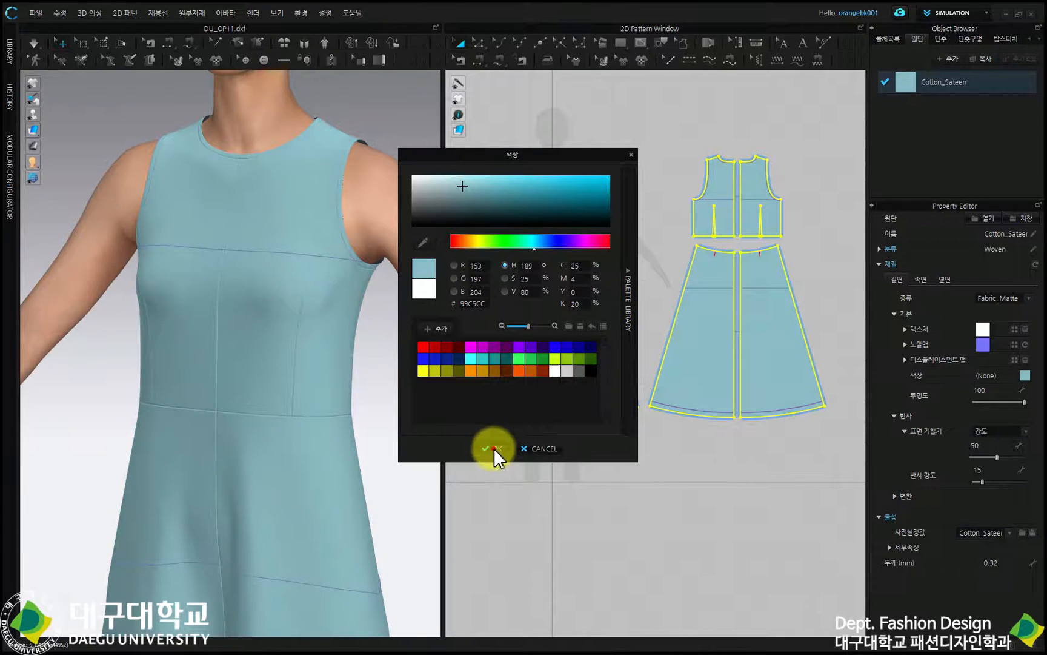
left_click(494, 449)
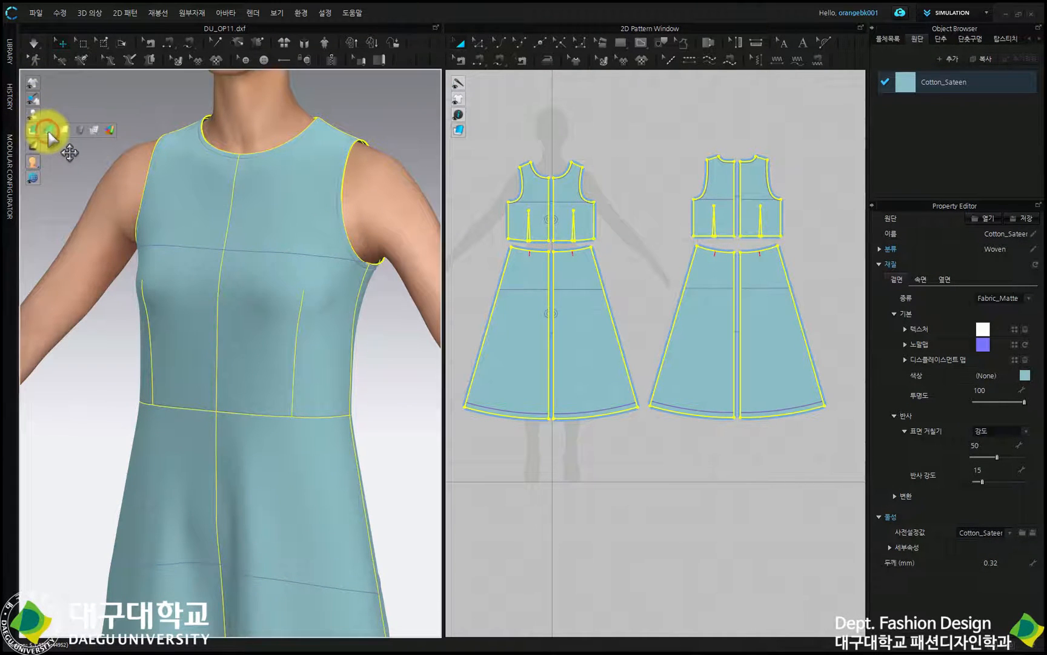
Step: Display the 3D garment with its fabric thickness, hide the internal lines but keep the seamlines, and view the whole dress
left_click(44, 130)
mouse_move(34, 83)
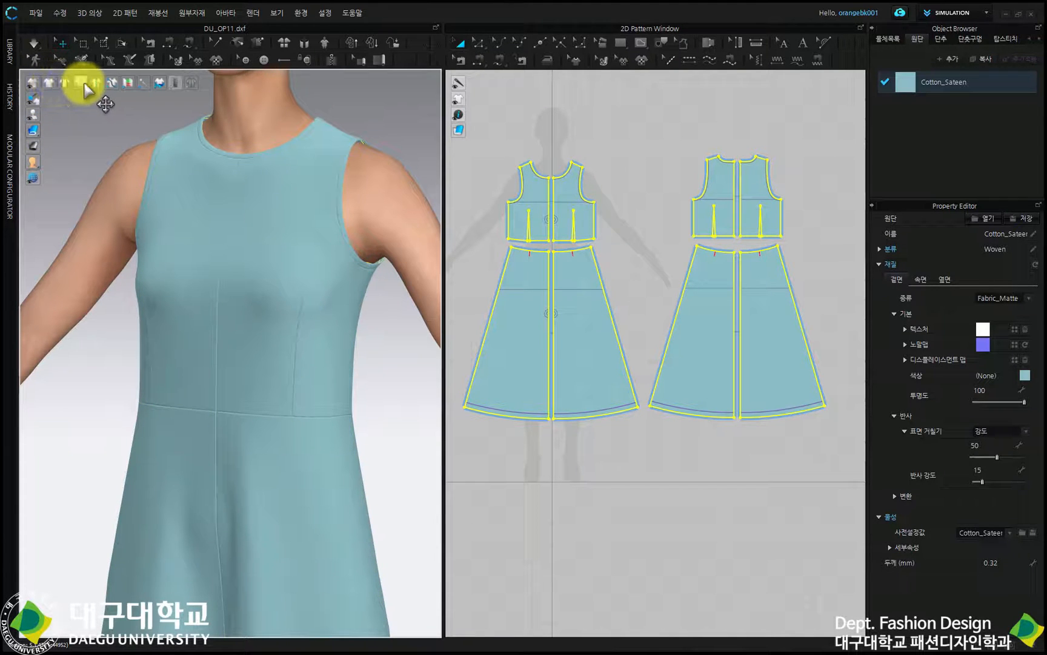
left_click(91, 83)
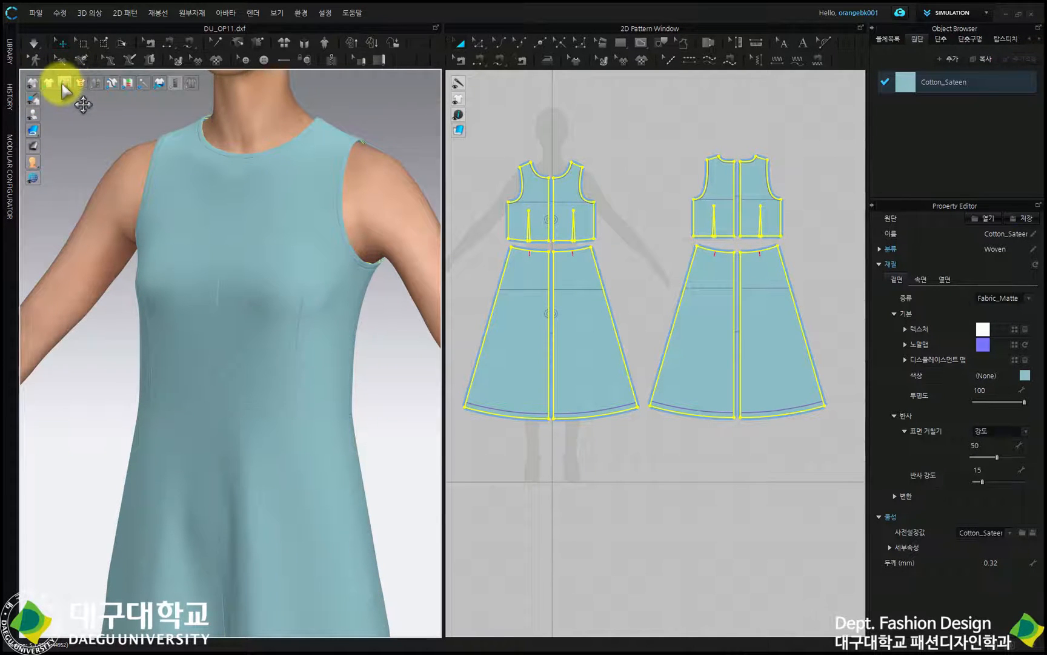
left_click(62, 84)
left_click(358, 113)
scroll(167, 390, "down", 4)
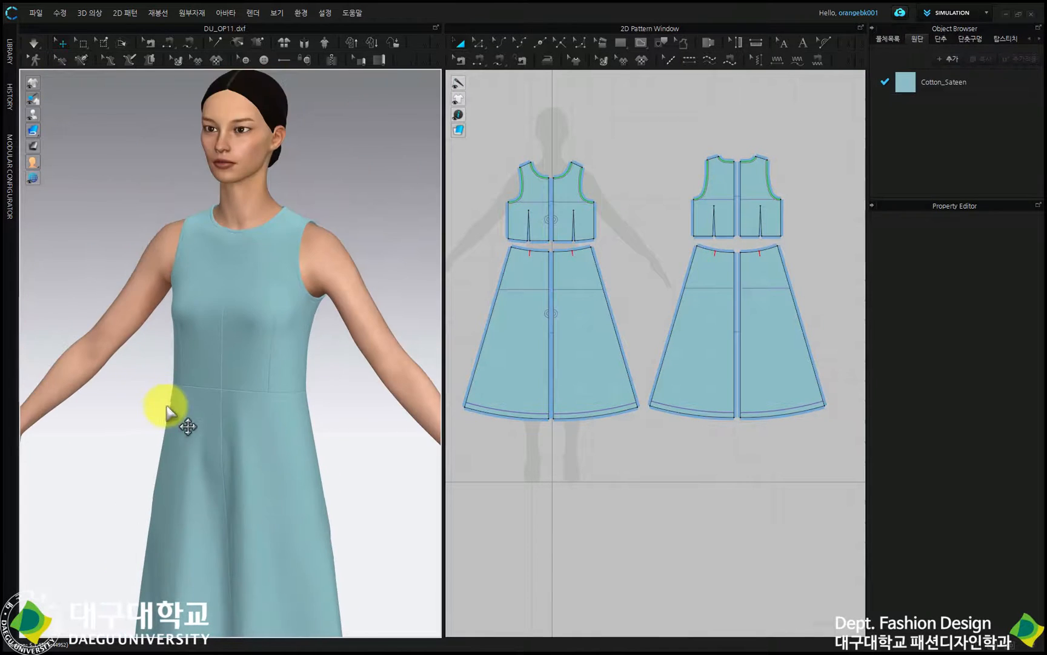
middle_click_drag(170, 407, 202, 353)
right_click_drag(202, 354, 339, 350)
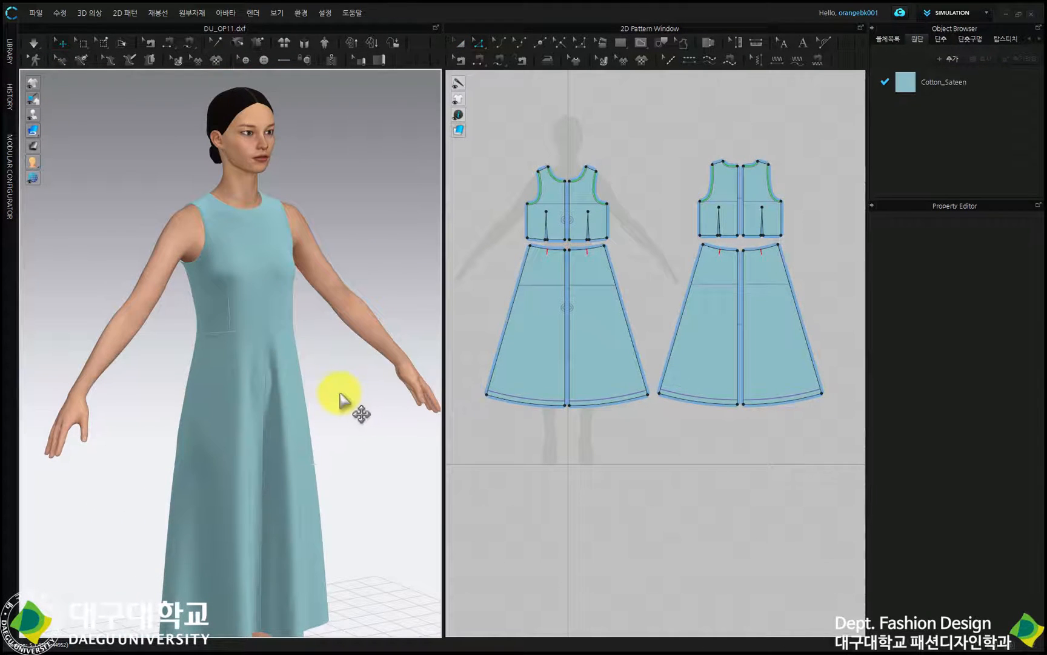
right_click_drag(358, 405, 306, 403)
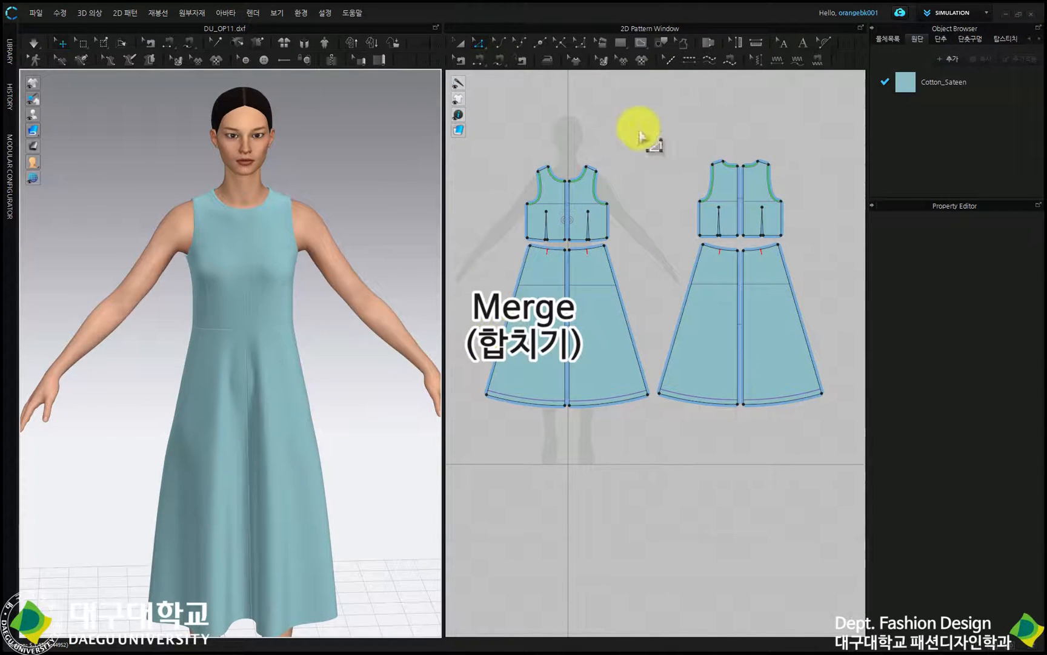
Step: Merge the two front bodice pieces along the center front line
scroll(596, 180, "up", 5)
right_click_drag(542, 229, 584, 160)
left_click(585, 163)
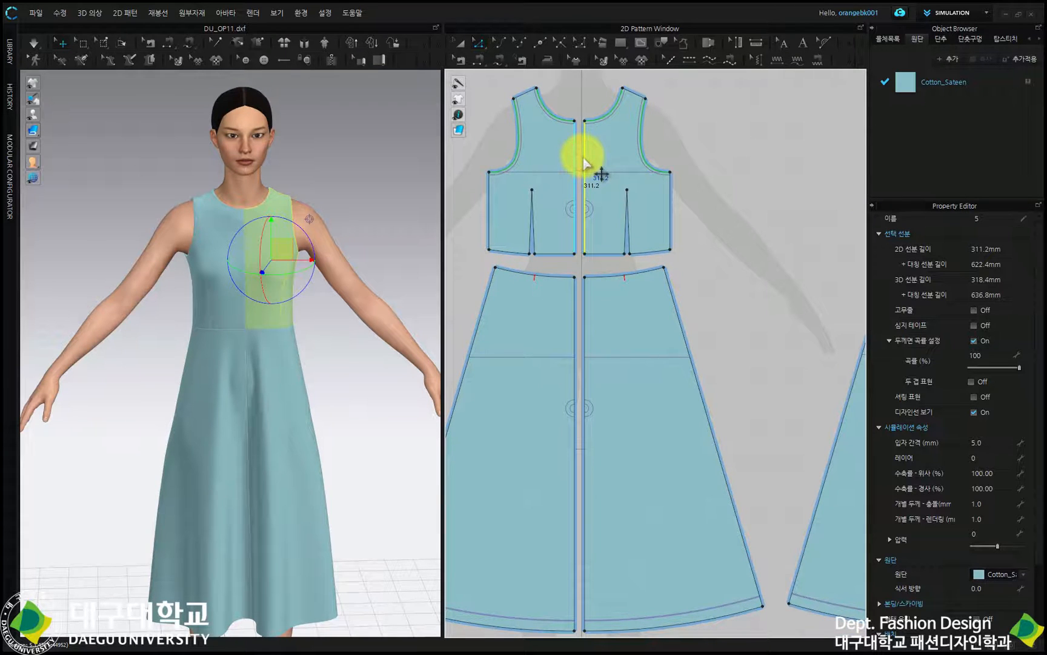
right_click(584, 163)
left_click(614, 282)
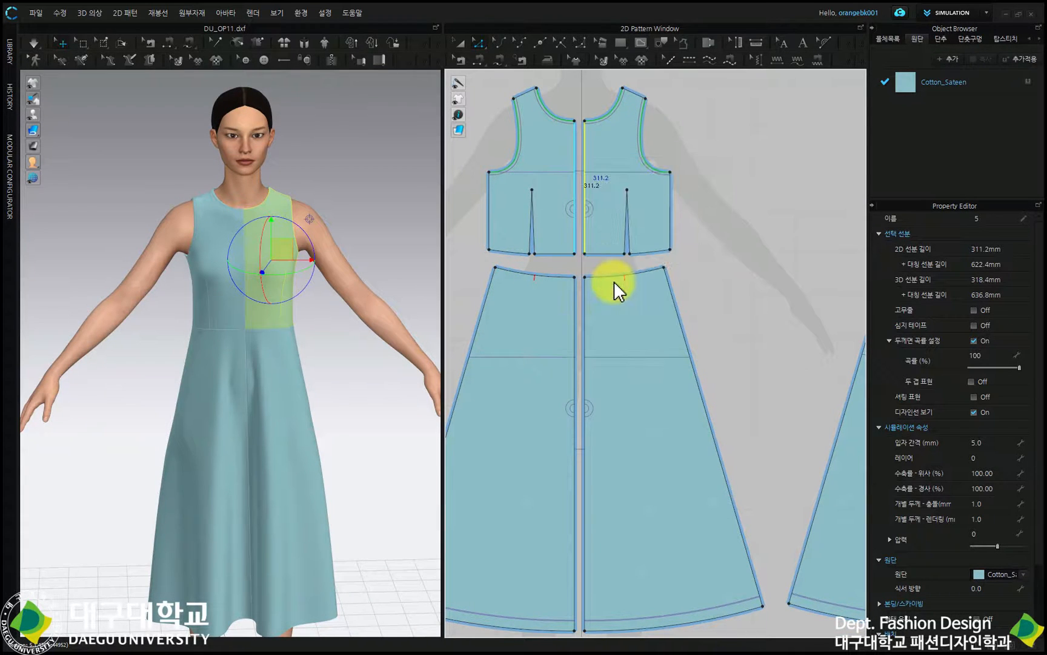
Step: Merge the two front skirt pieces along the center front line
left_click(586, 315)
right_click(585, 316)
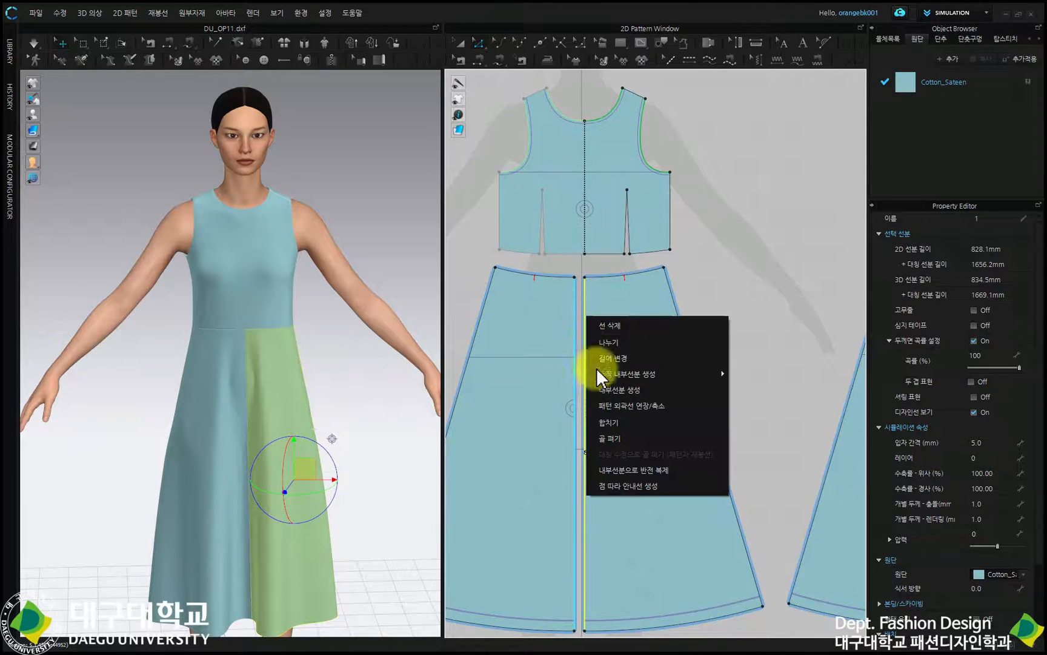
left_click(604, 421)
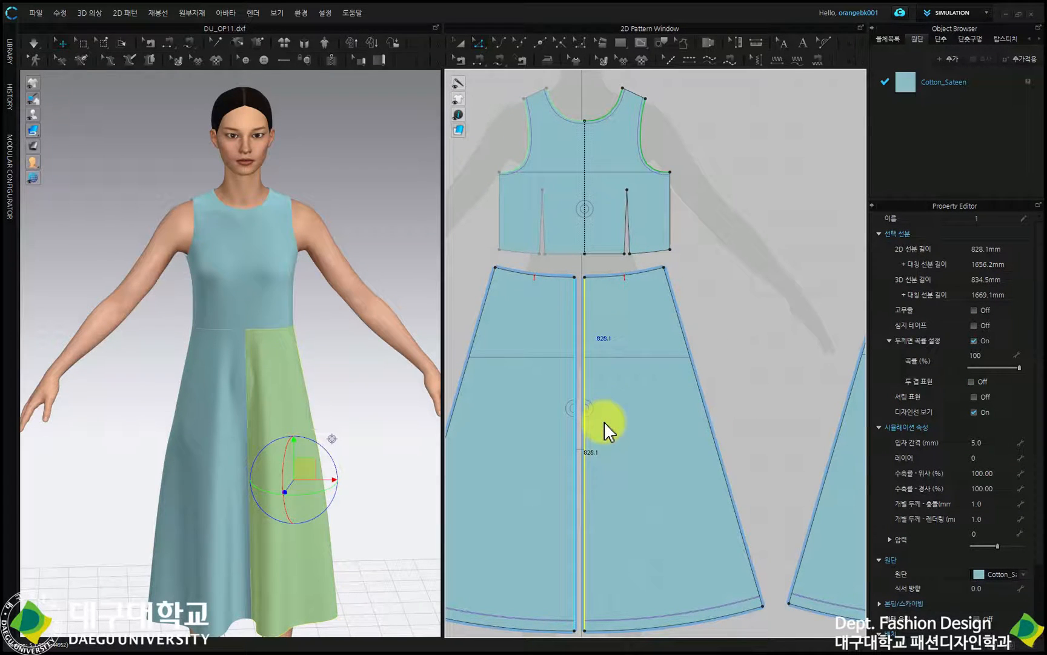
Step: Examine the center back edges of the back bodice and skirt pieces in the 2D pattern layout
scroll(606, 428, "down", 5)
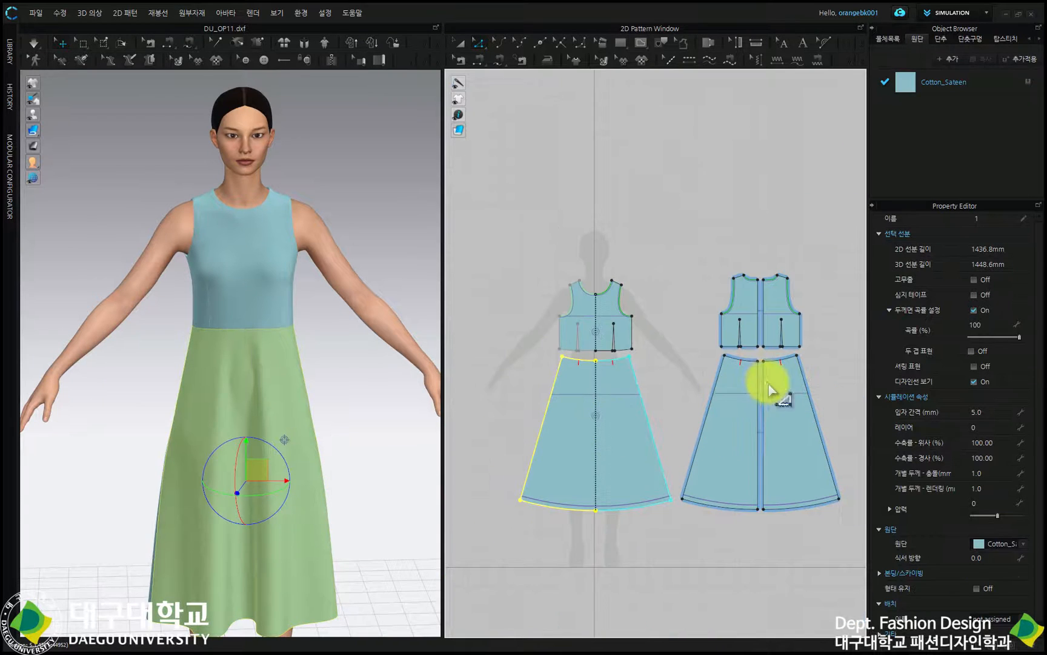
left_click(759, 364)
scroll(731, 350, "up", 5)
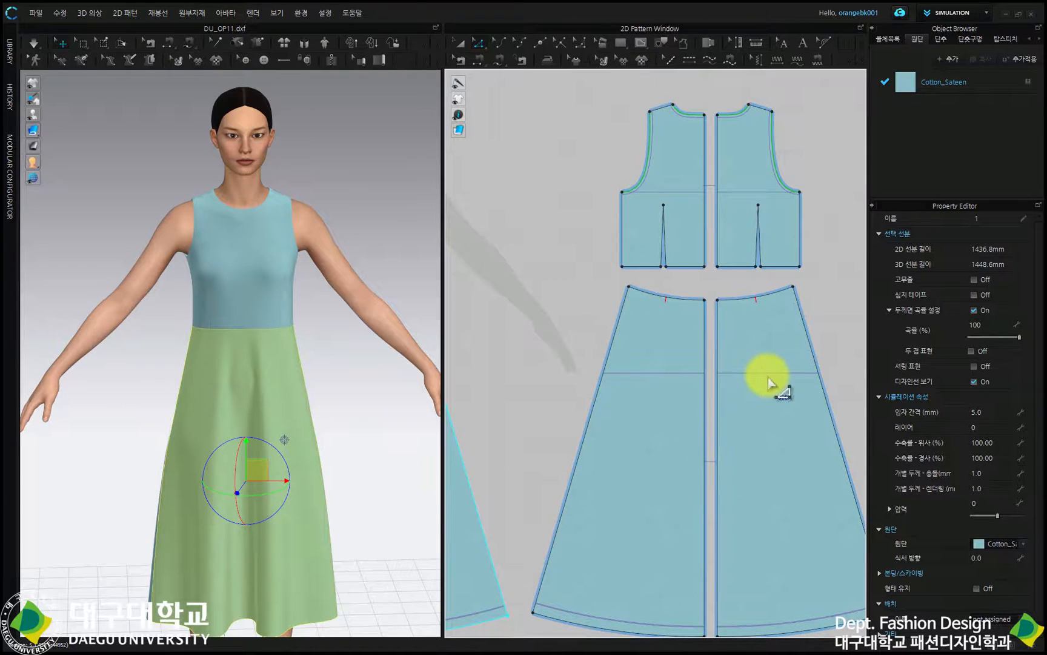
scroll(768, 381, "down", 2)
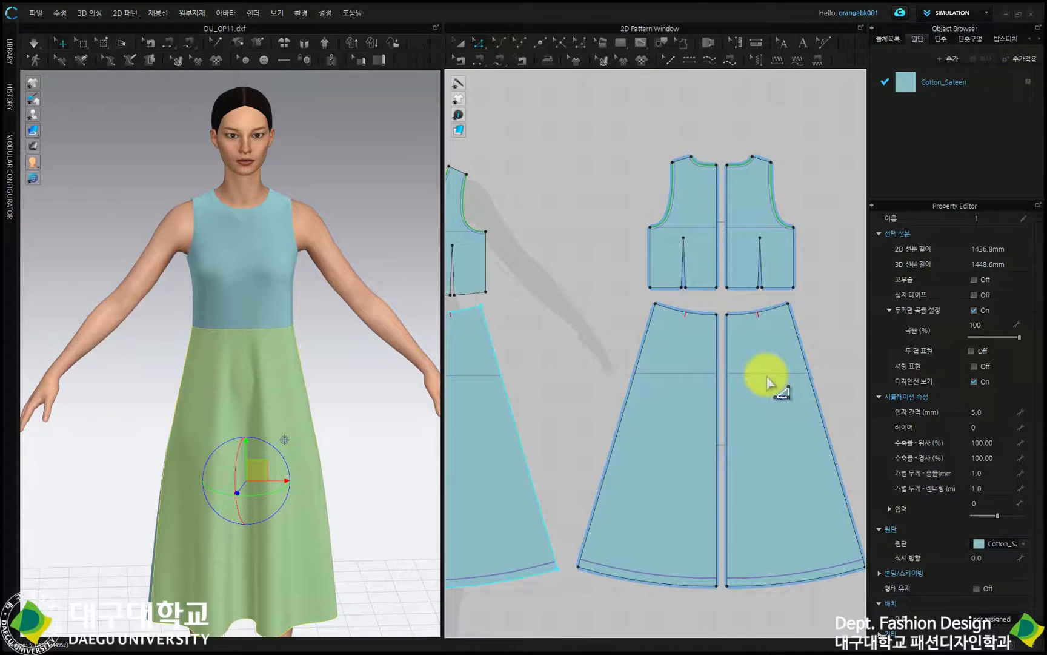
scroll(768, 378, "down", 2)
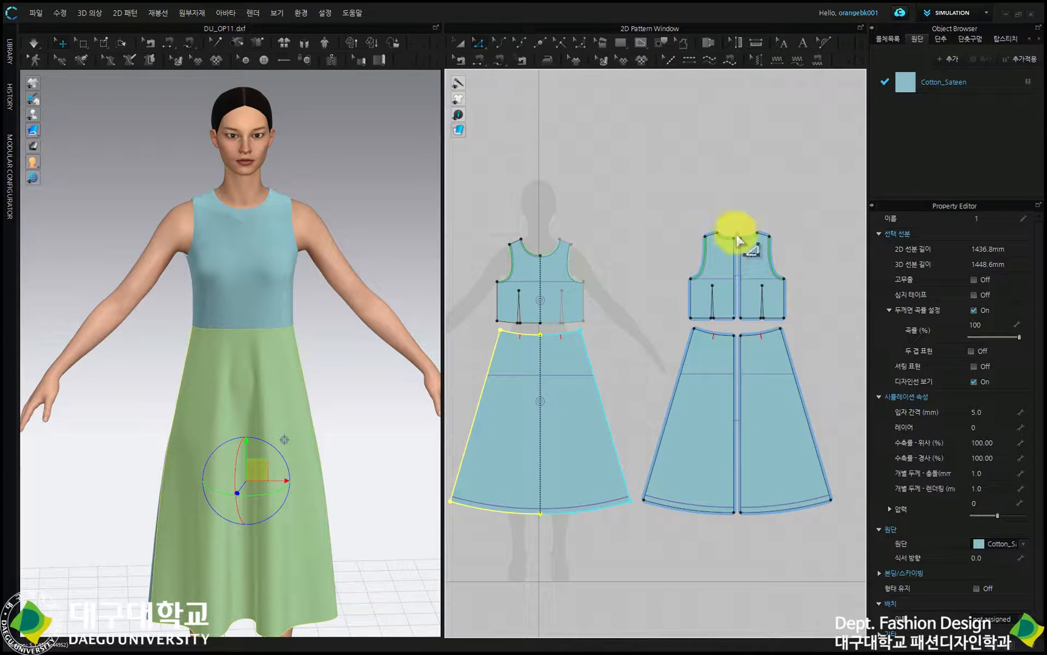
scroll(733, 232, "up", 3)
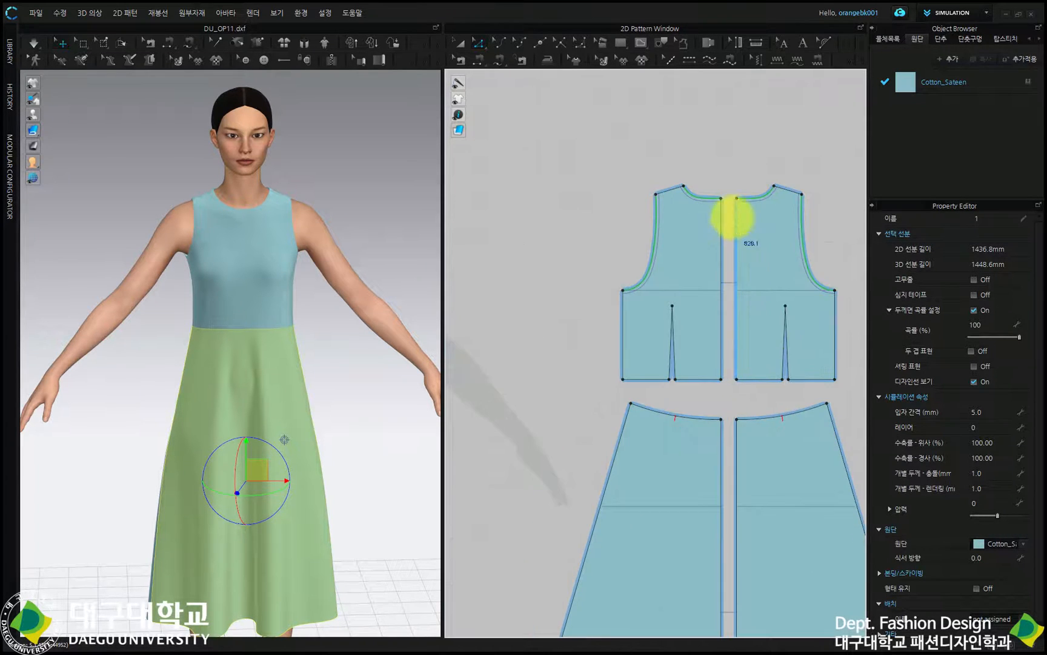
scroll(734, 200, "down", 2)
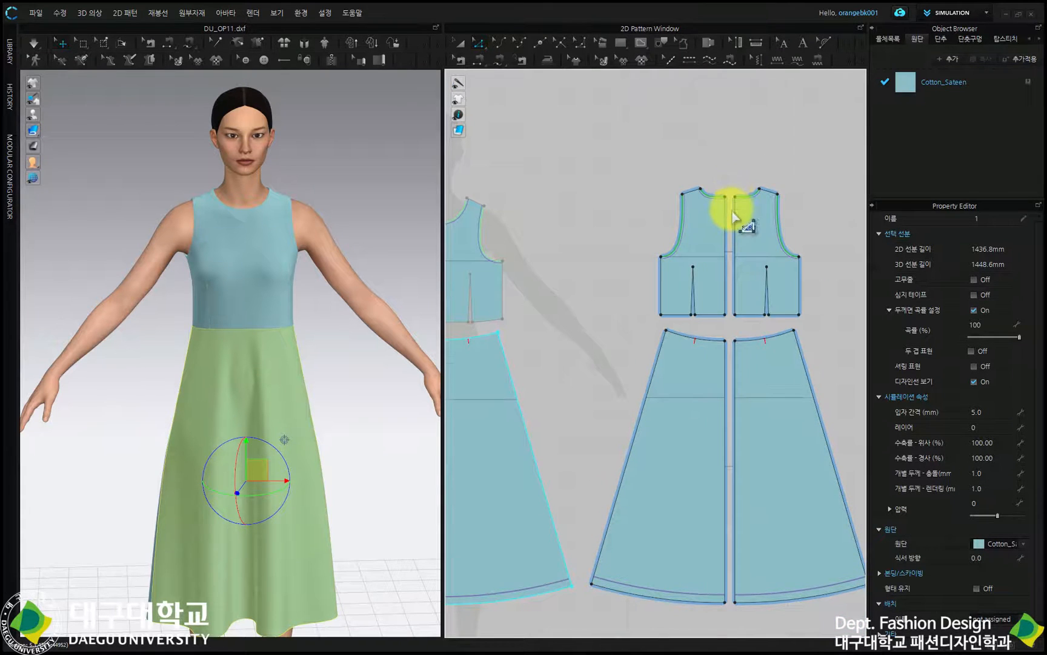
scroll(733, 209, "down", 2)
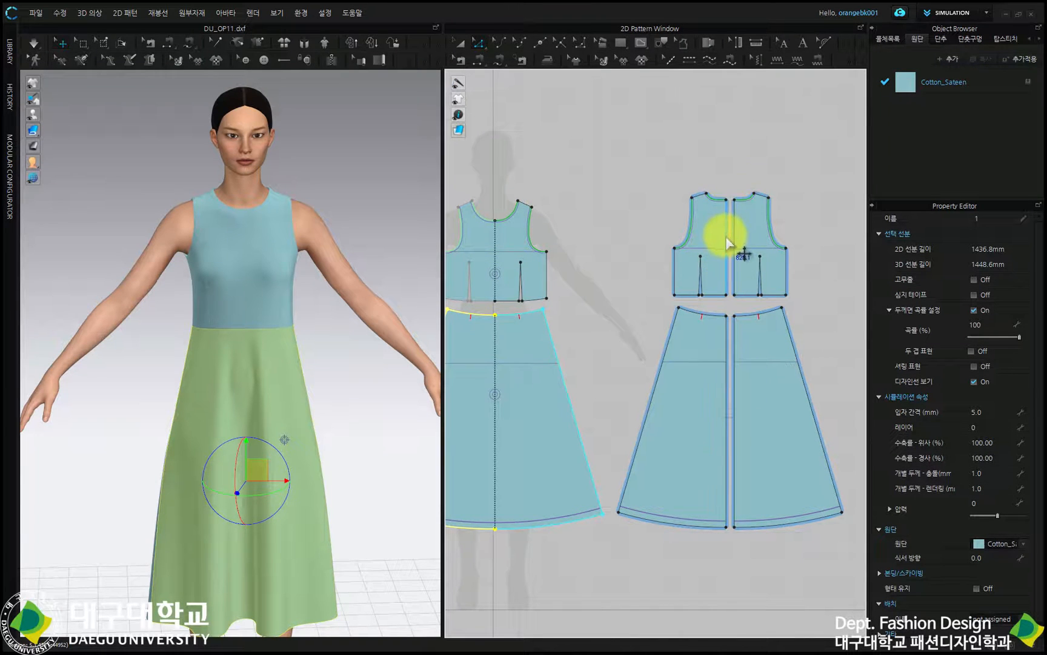
scroll(725, 240, "up", 2)
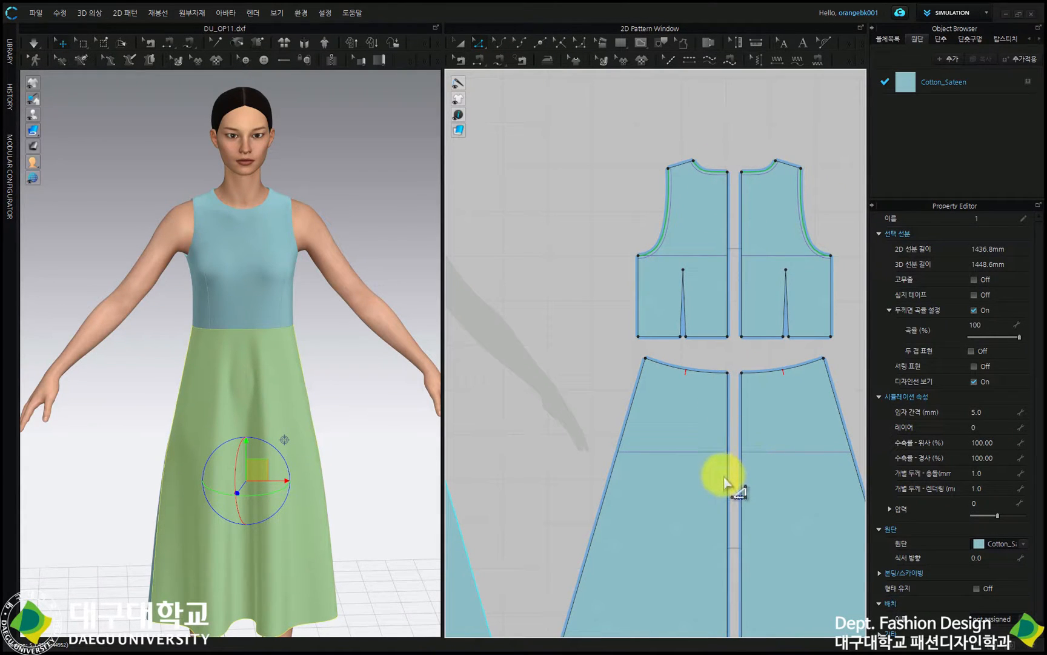
scroll(739, 364, "down", 4)
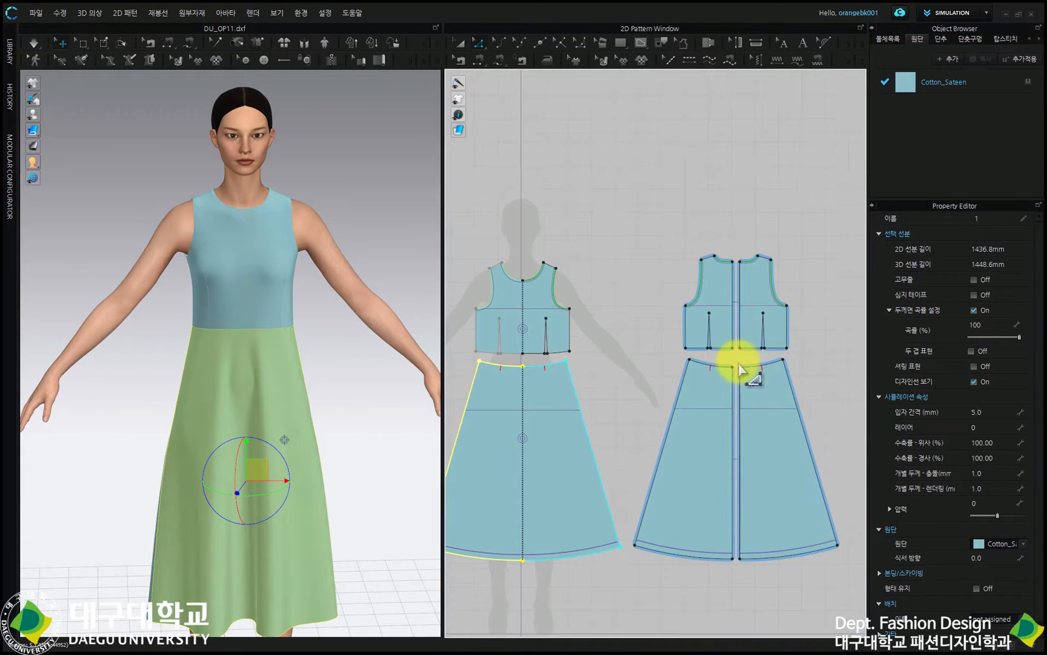
middle_click_drag(724, 409, 748, 324)
scroll(748, 323, "down", 2)
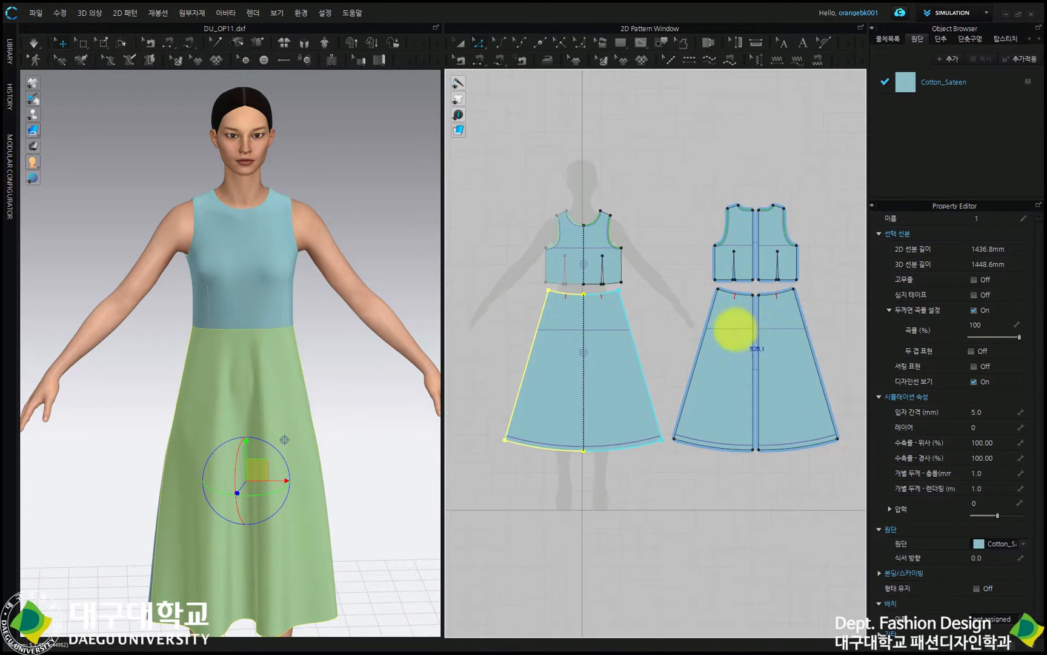
Step: Simulate the full dress with the merged front pieces, then stop the simulation
left_click(375, 448)
scroll(379, 452, "down", 2)
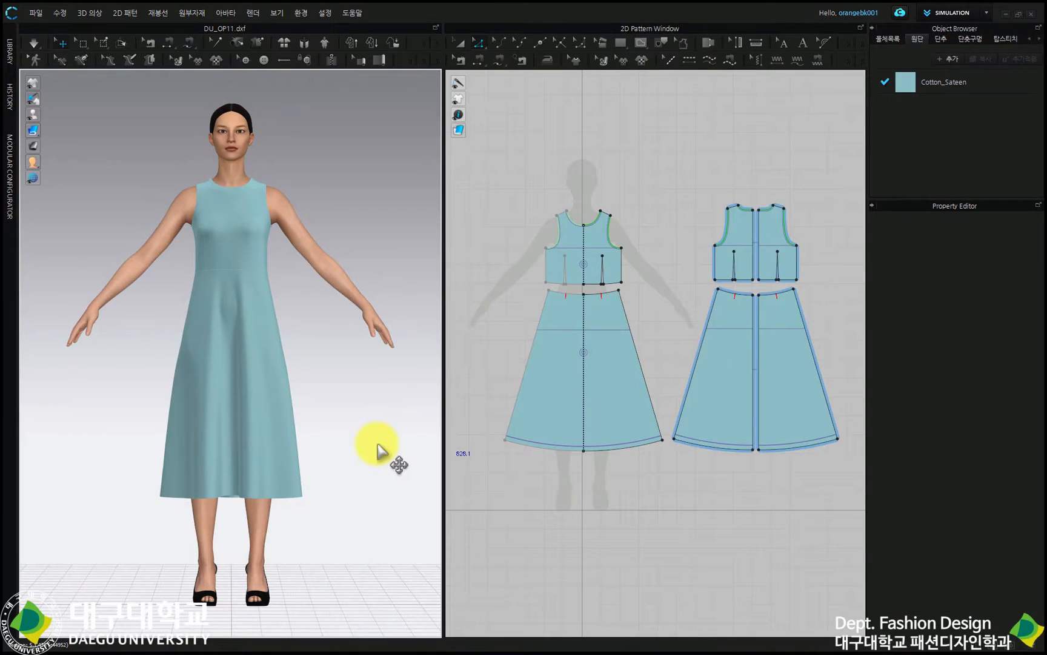
left_click(34, 44)
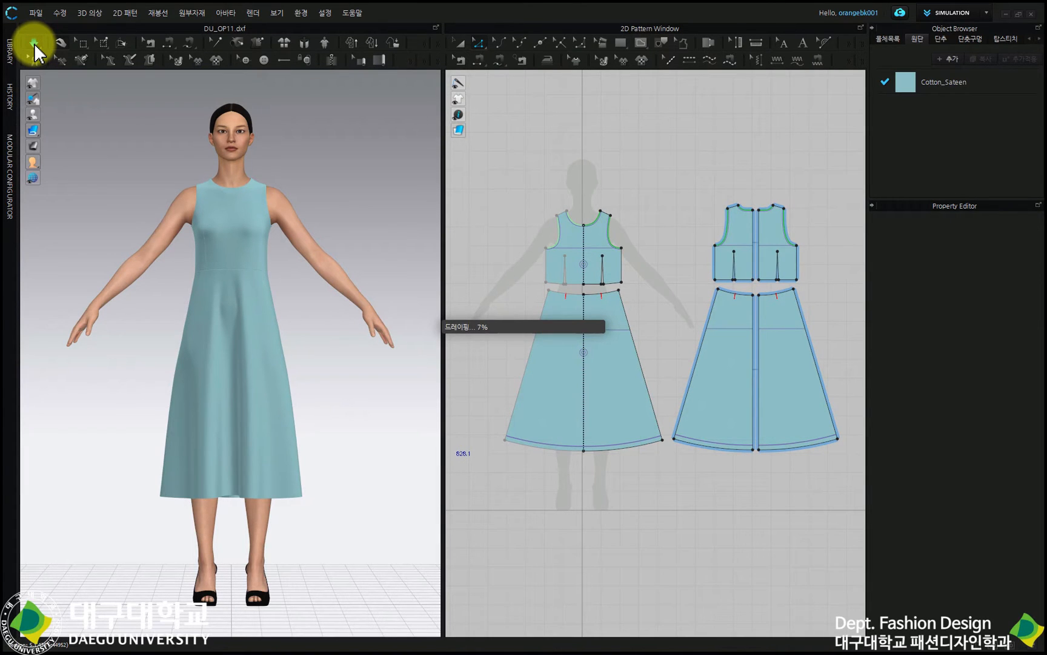
left_click(34, 44)
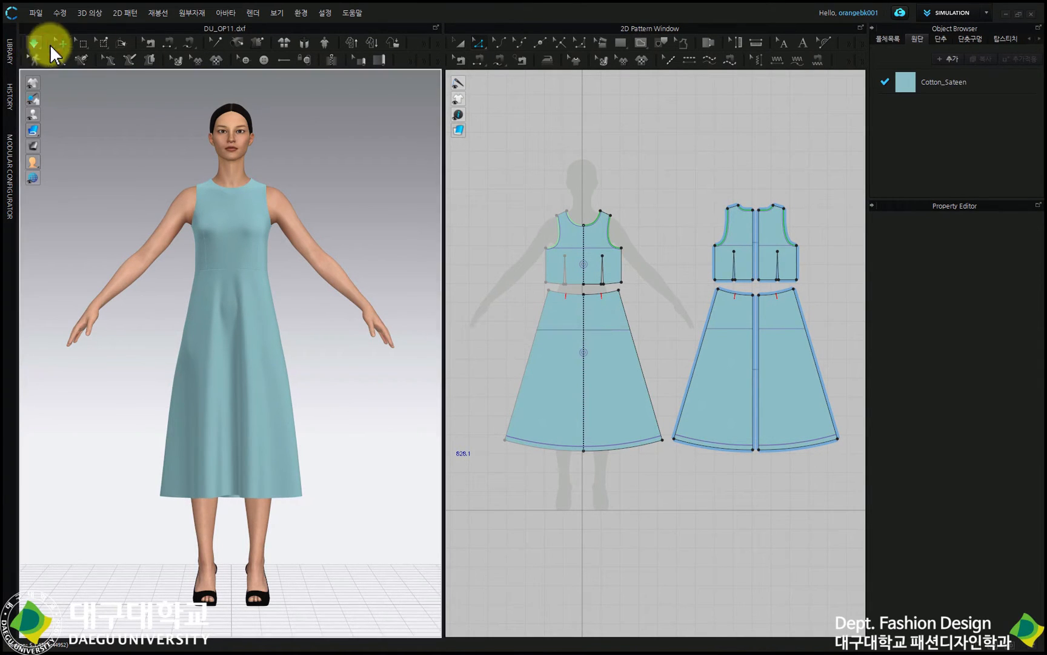